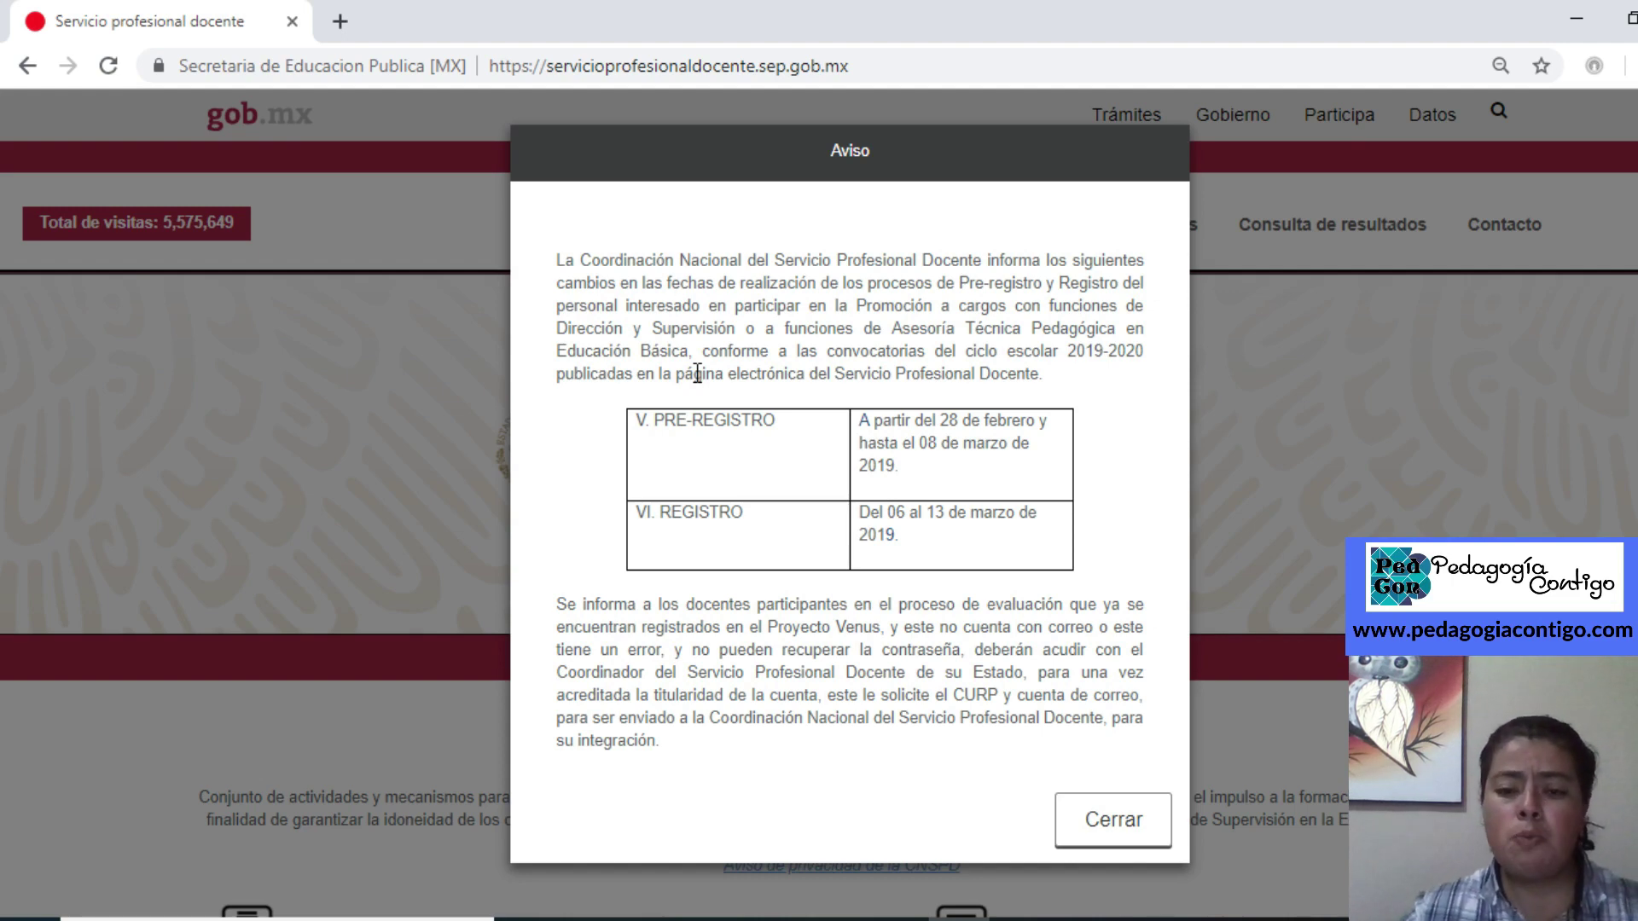
Dismiss the Aviso notice and open Ventanilla Única de Servicios from the Servicio Profesional Docente home page
{"action": "left_click", "coordinate": [1123, 823]}
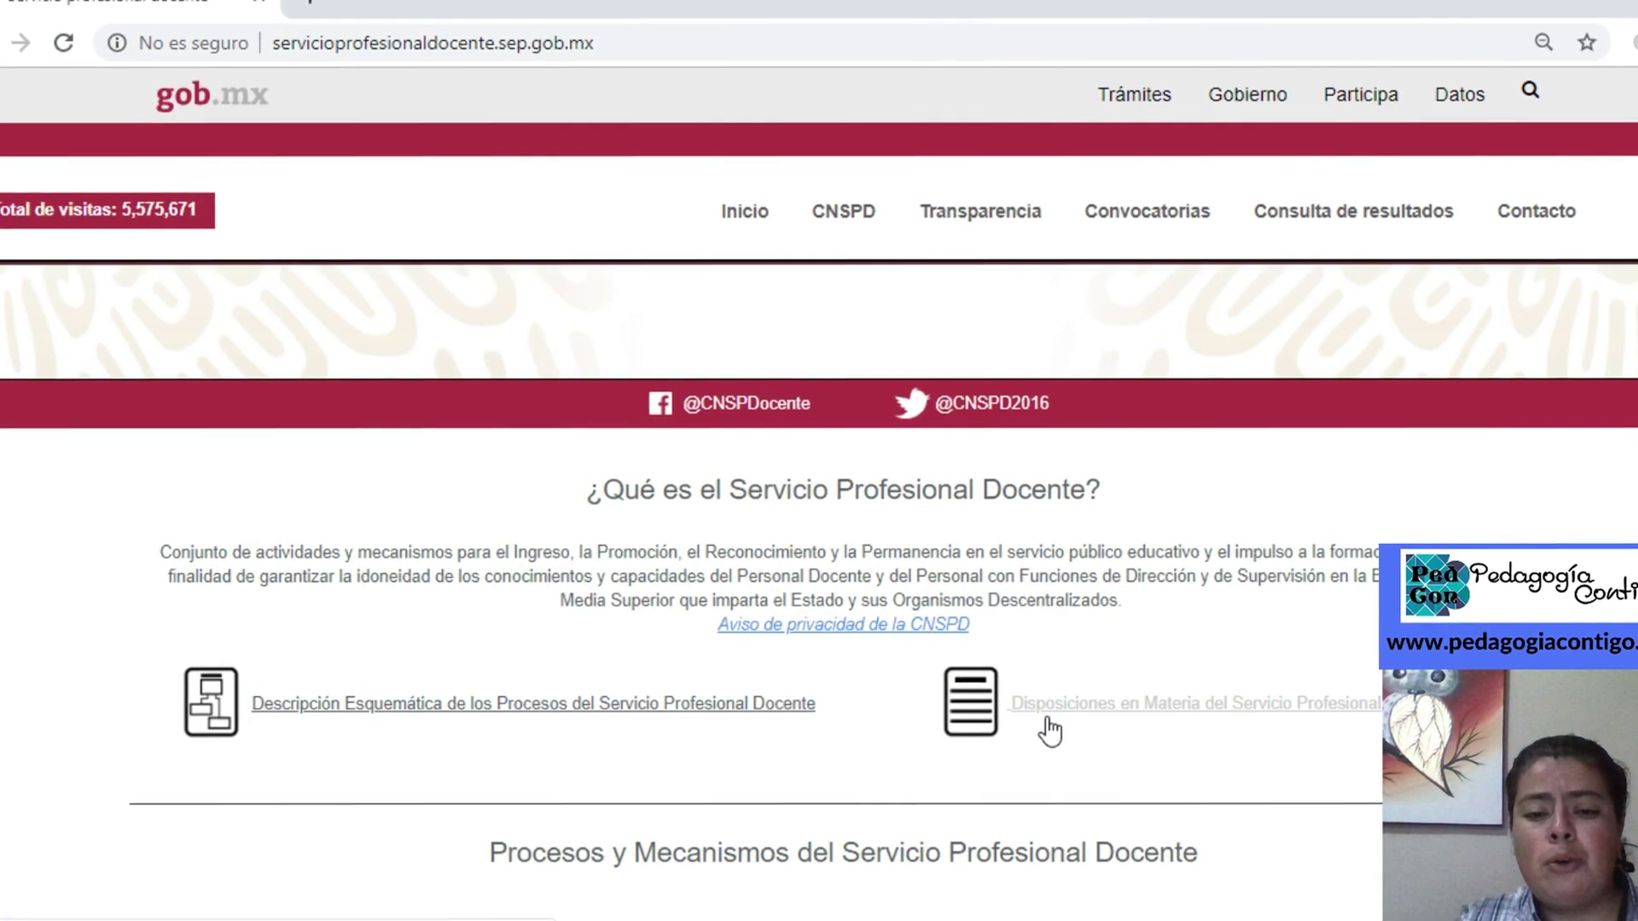
{"action": "scroll", "coordinate": [1052, 721], "scroll_direction": "down", "scroll_amount": 8}
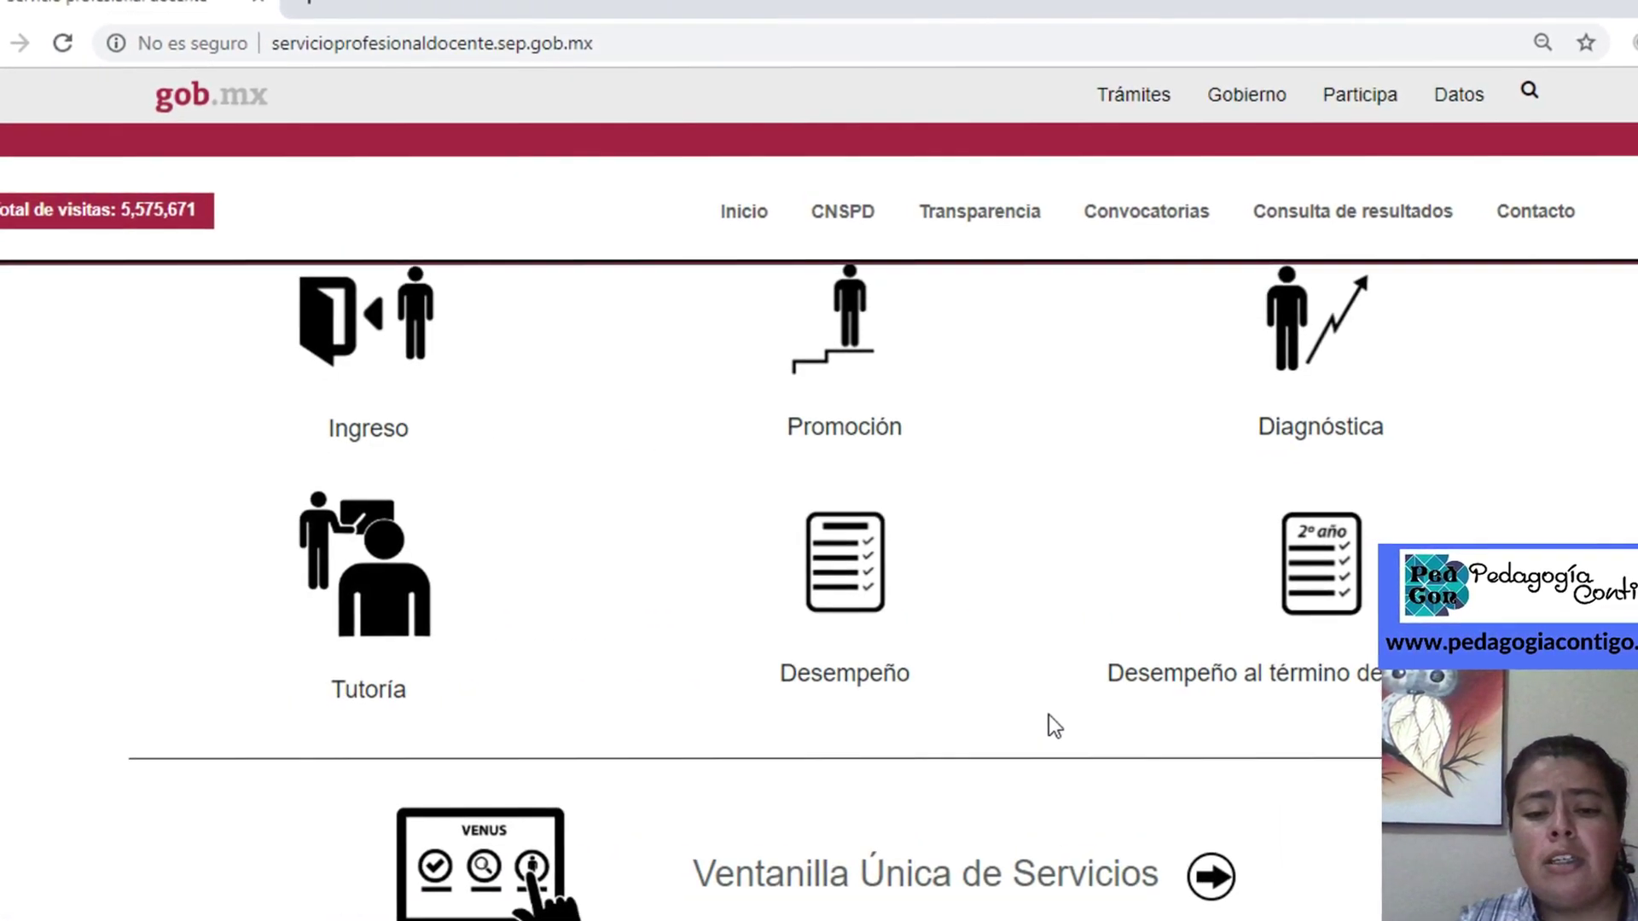
{"action": "scroll", "coordinate": [1048, 714], "scroll_direction": "down", "scroll_amount": 4}
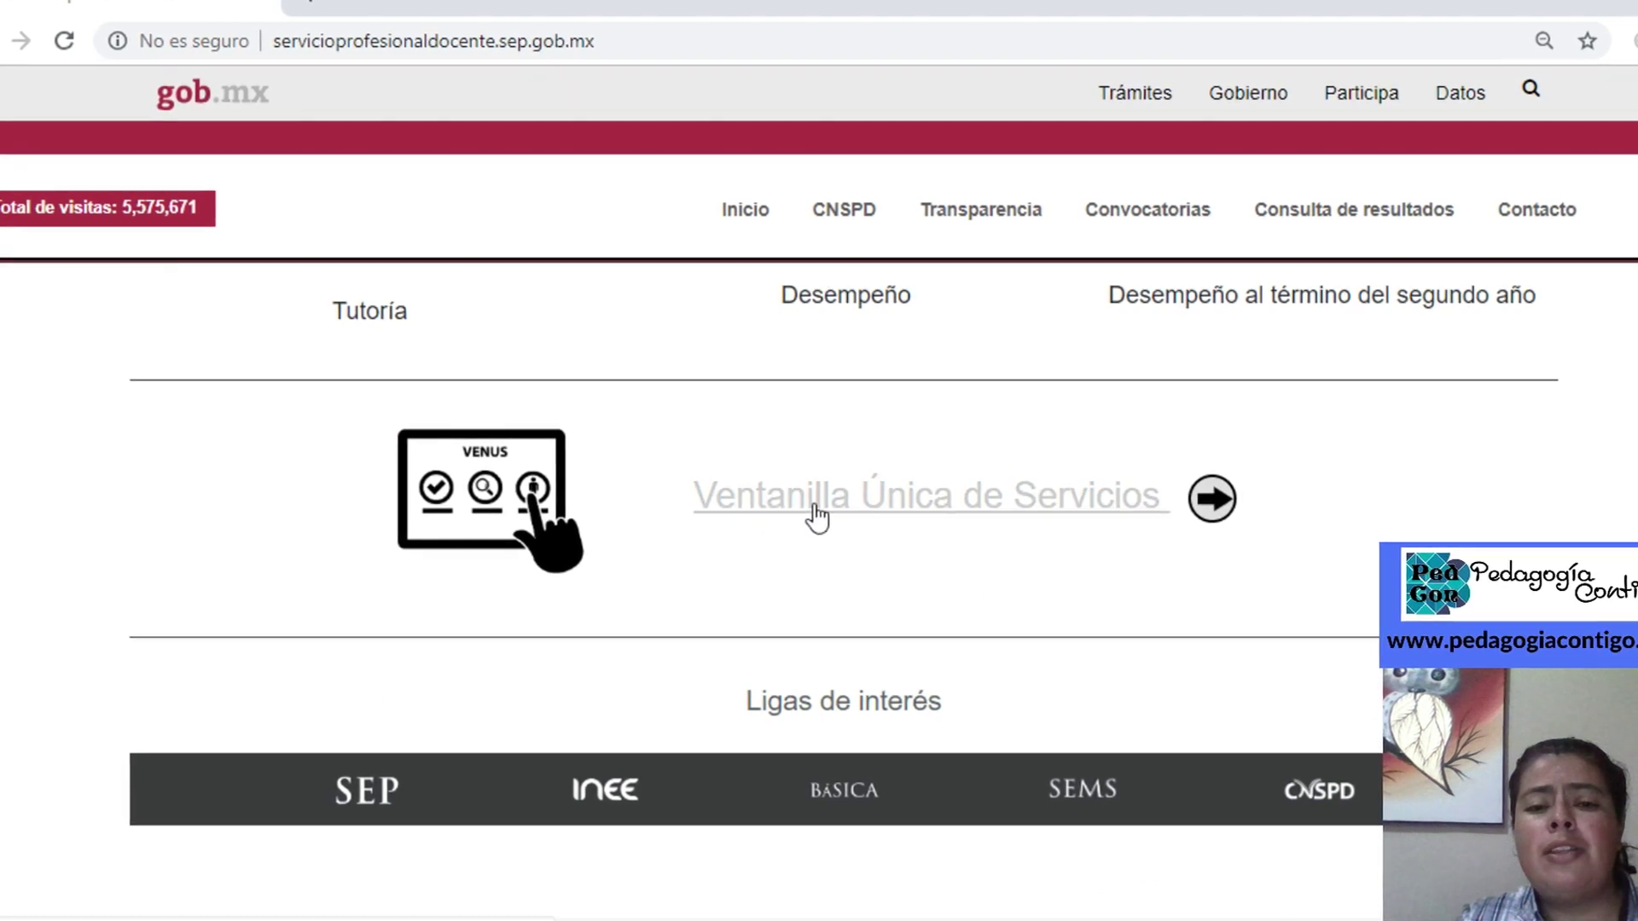
{"action": "left_click", "coordinate": [1087, 505]}
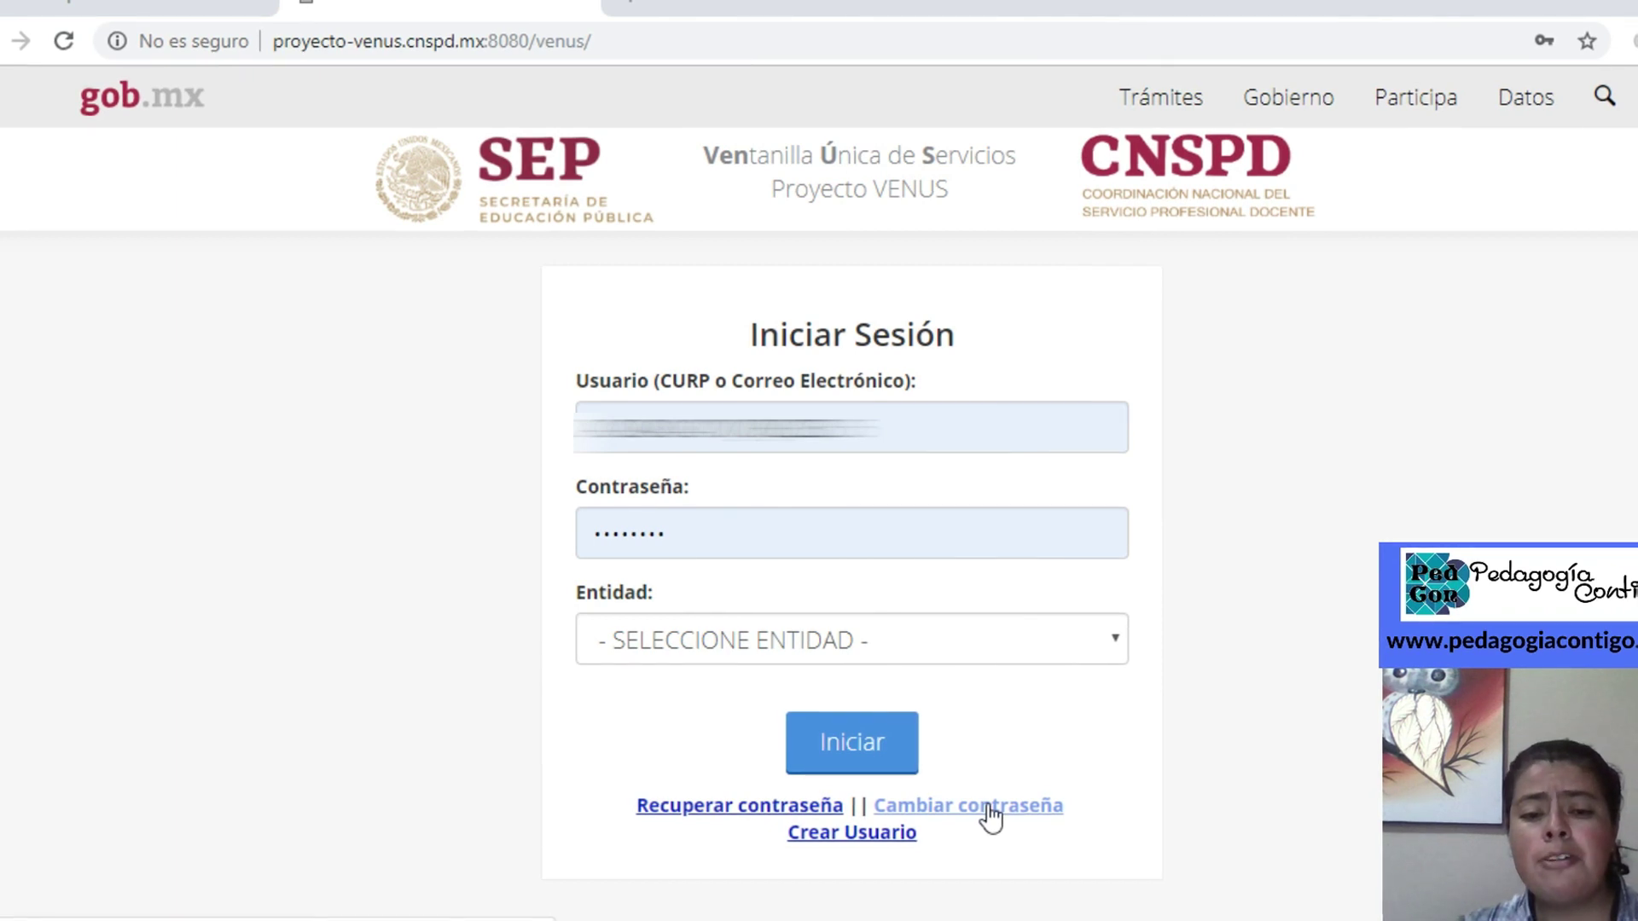
View the Recuperar contraseña and Cambiar contraseña pages reached from the VENUS login, closing each one after viewing
{"action": "left_click", "coordinate": [790, 806]}
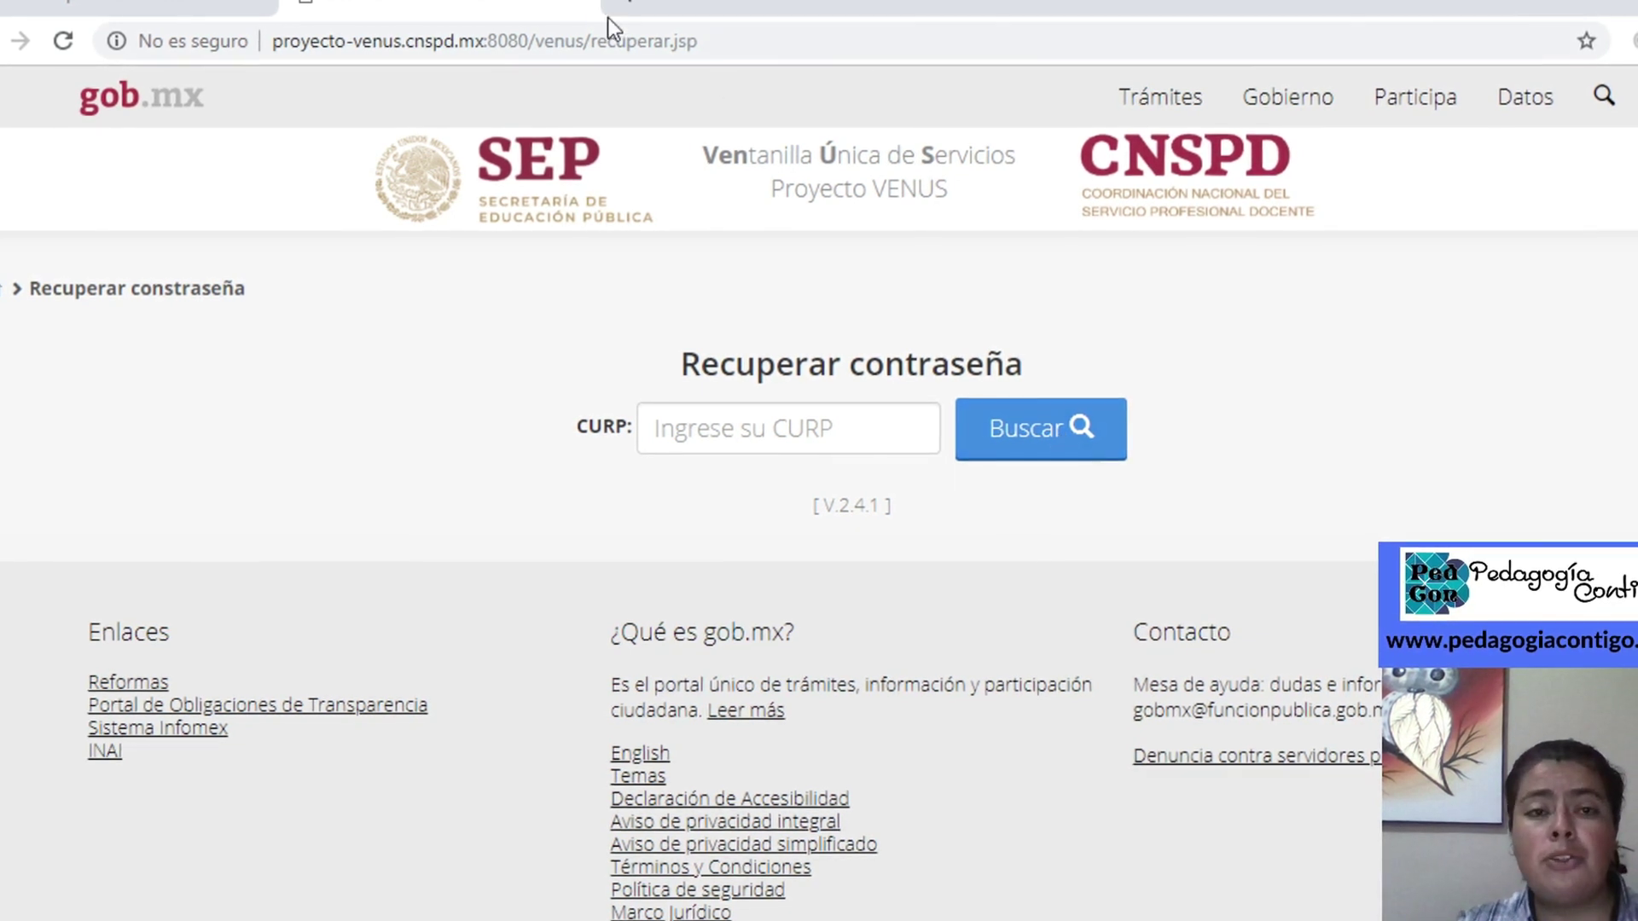
{"action": "left_click", "coordinate": [578, 6]}
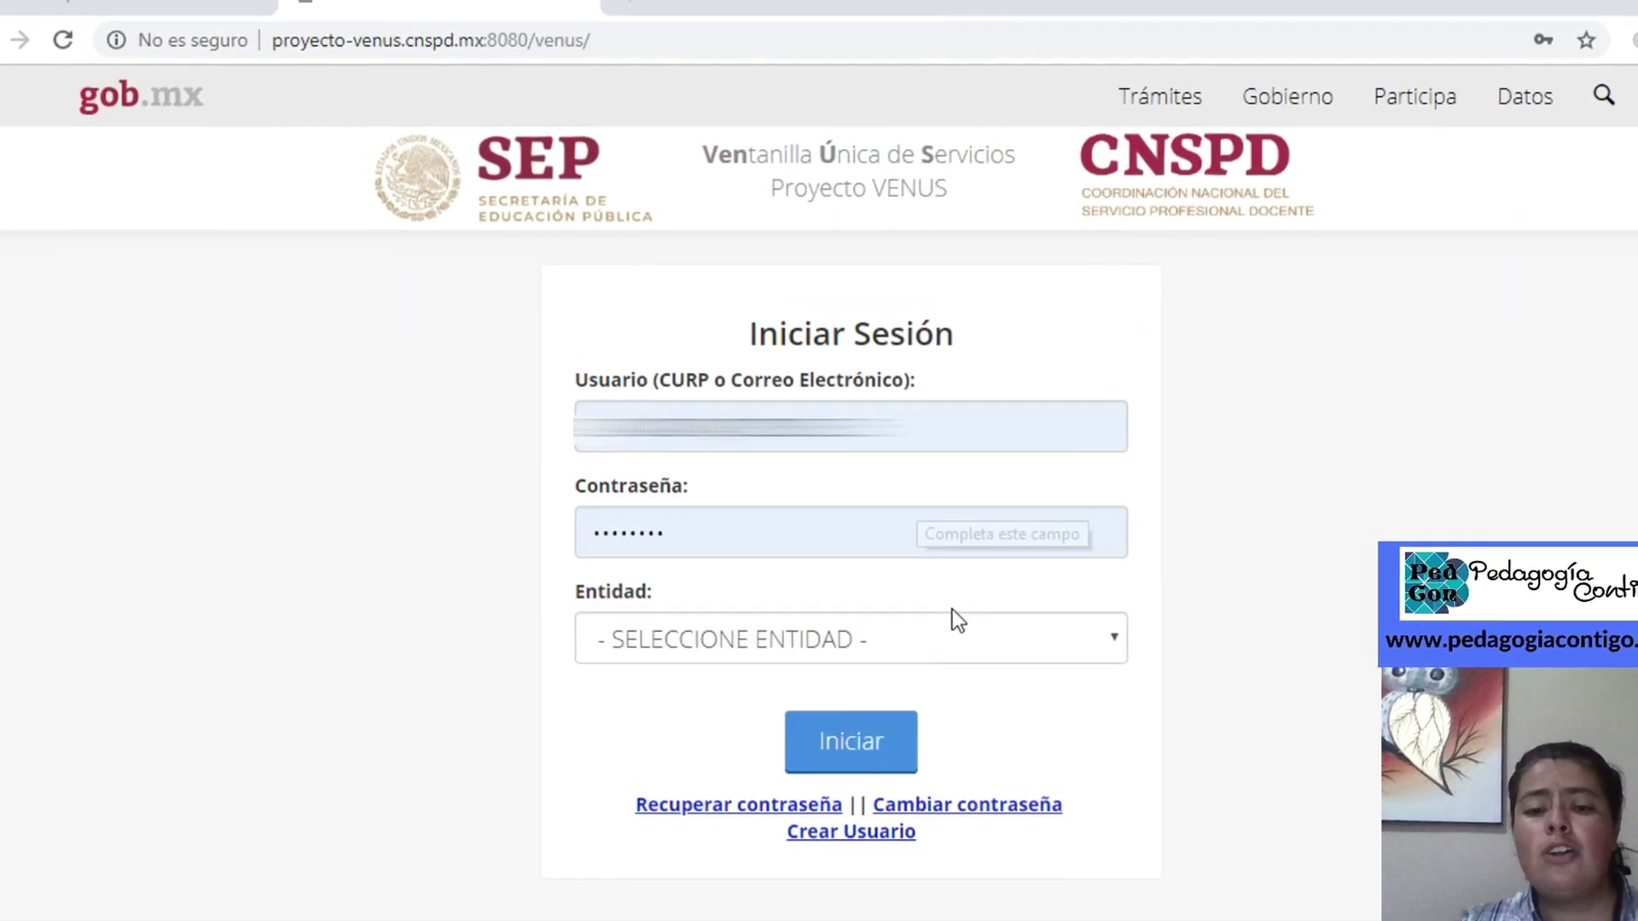
{"action": "left_click", "coordinate": [973, 810]}
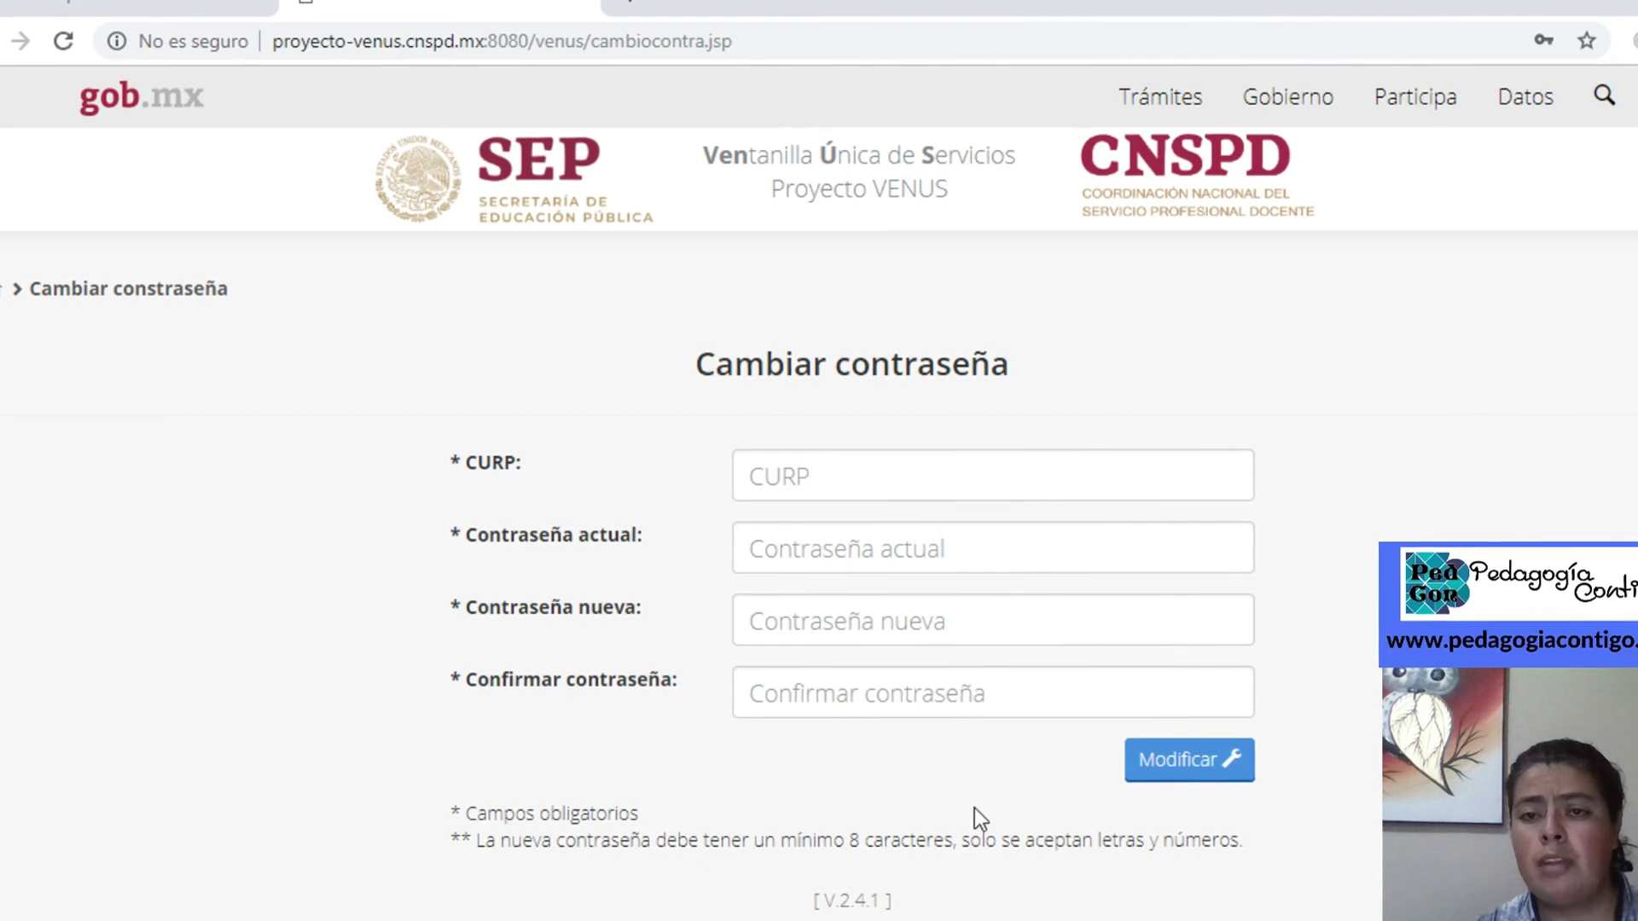
{"action": "left_click", "coordinate": [580, 3]}
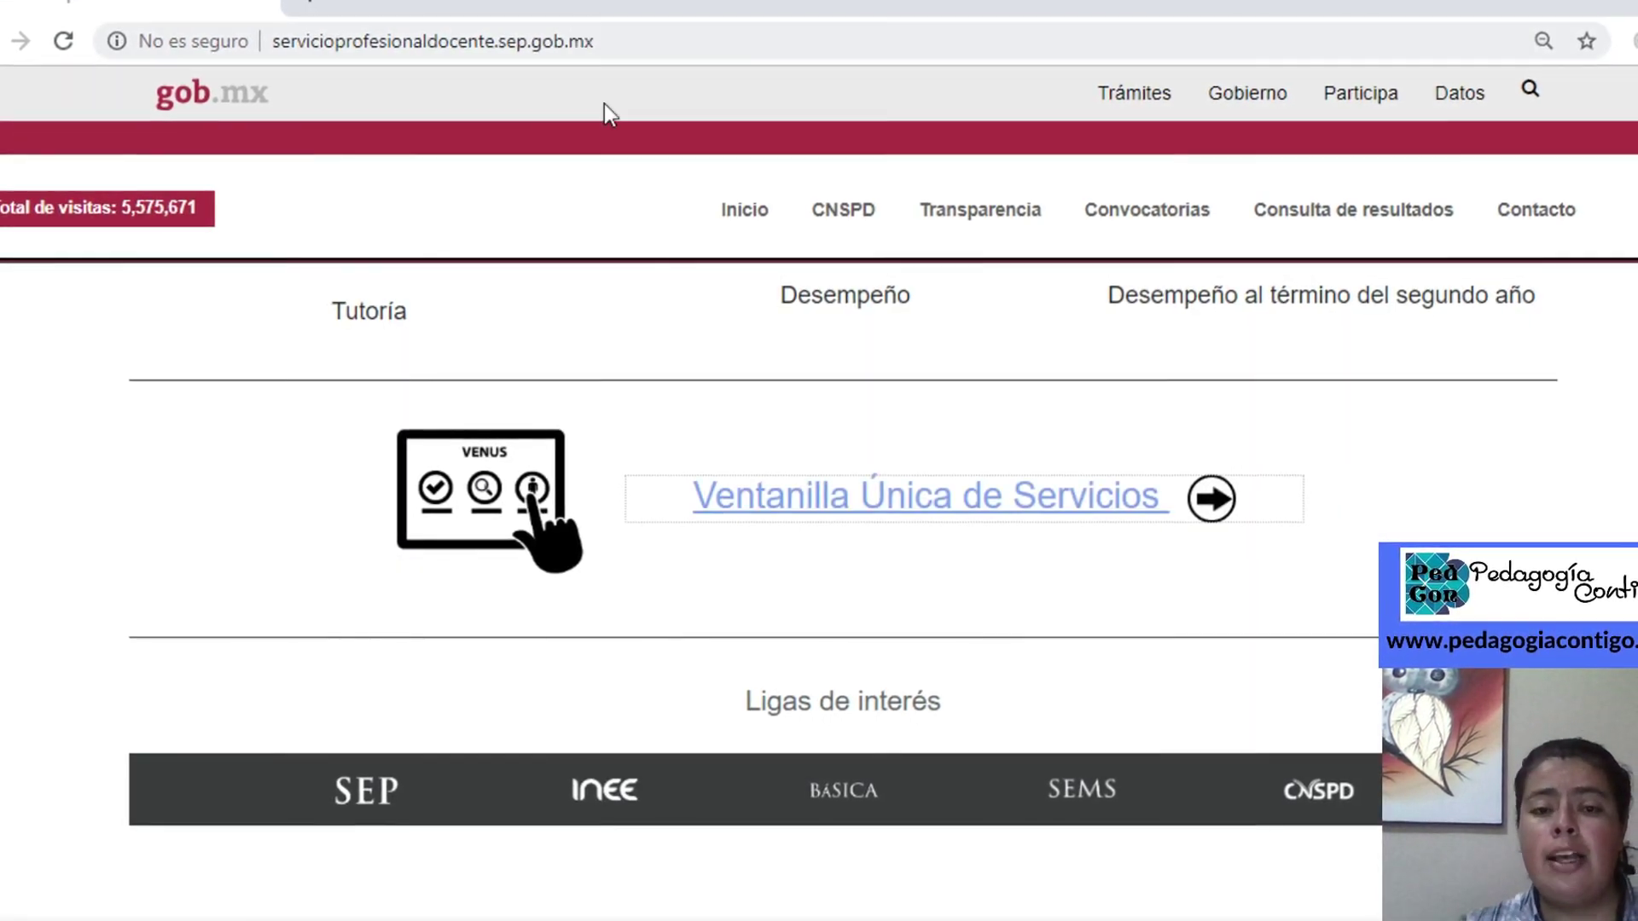
Reopen Ventanilla Única de Servicios, view its Crear Usuario registration page, and close it
{"action": "left_click", "coordinate": [935, 498]}
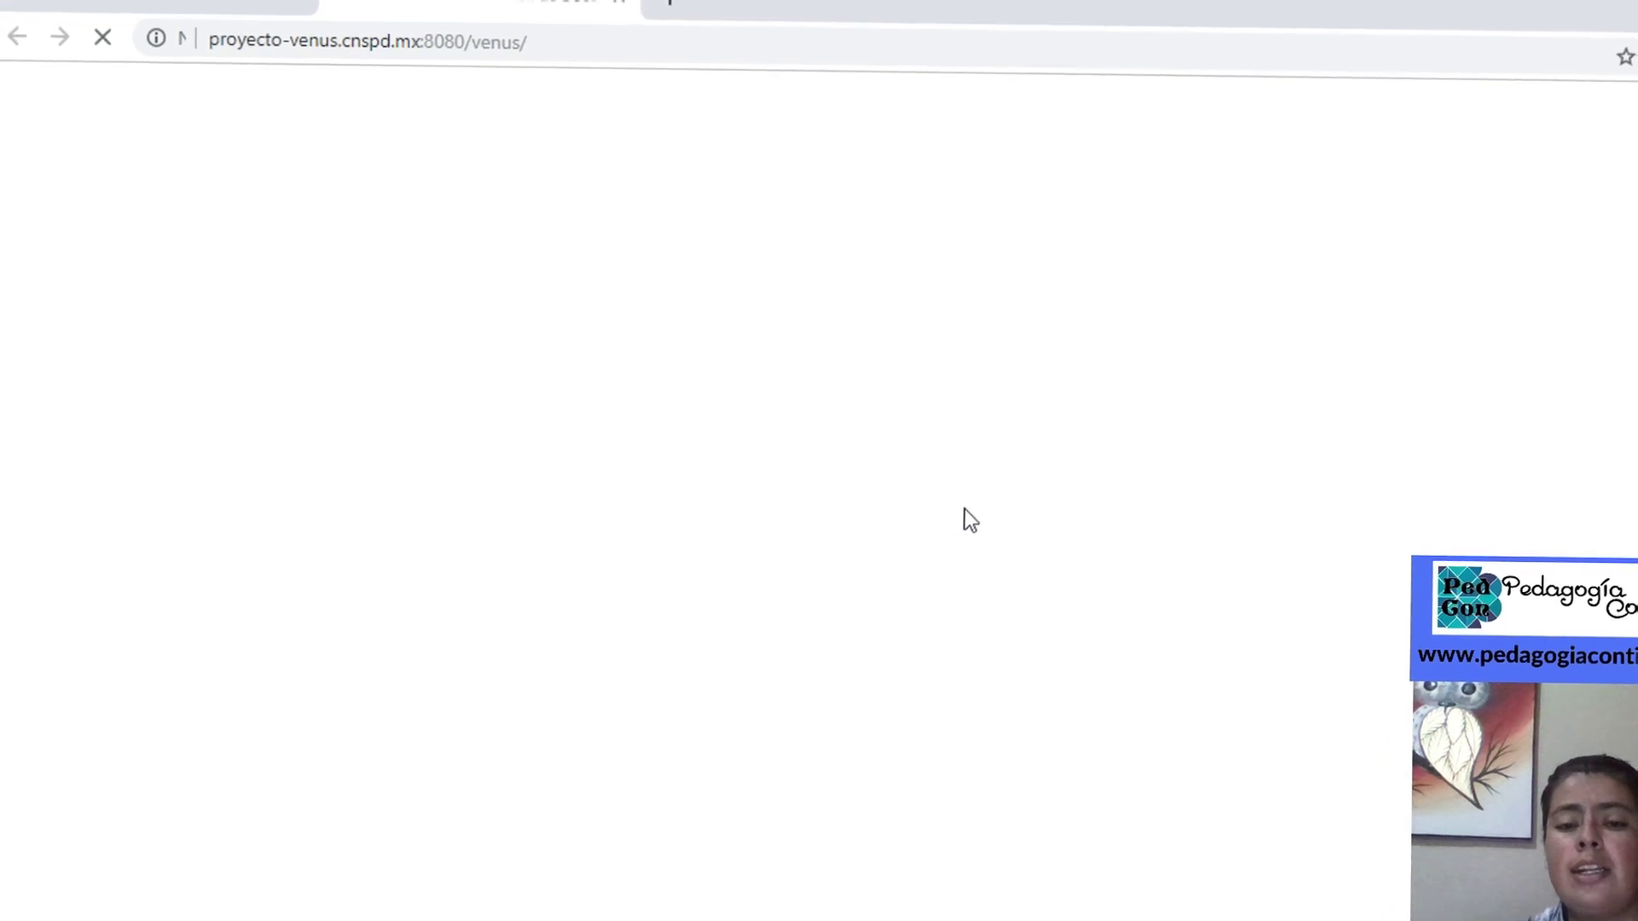
{"action": "left_click", "coordinate": [874, 841]}
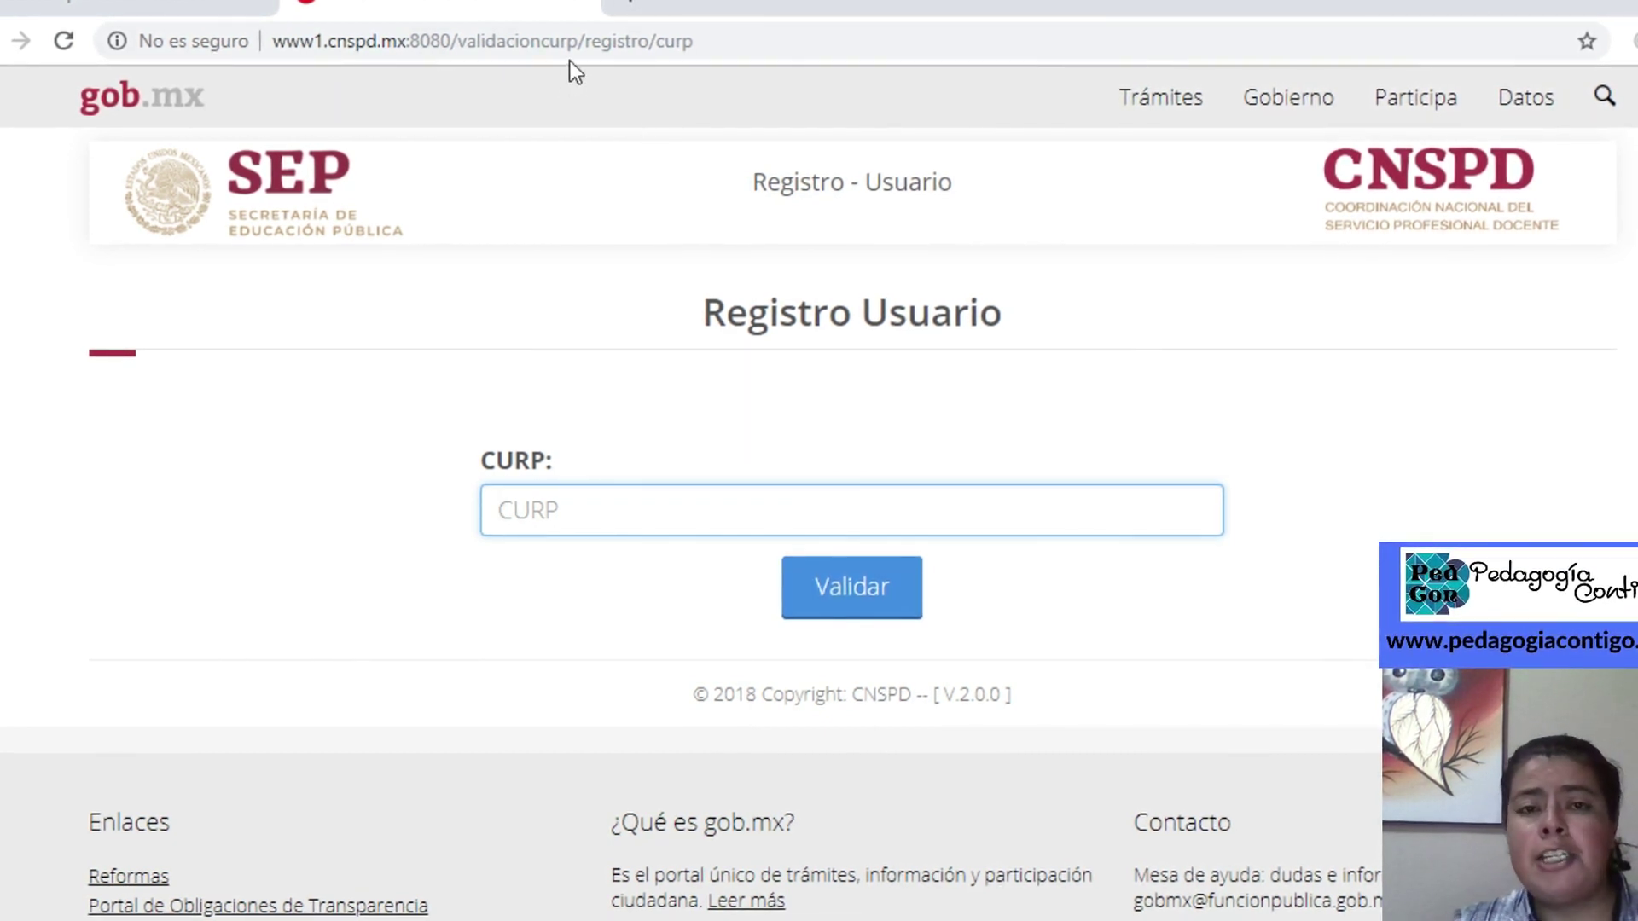
{"action": "left_click", "coordinate": [589, 6]}
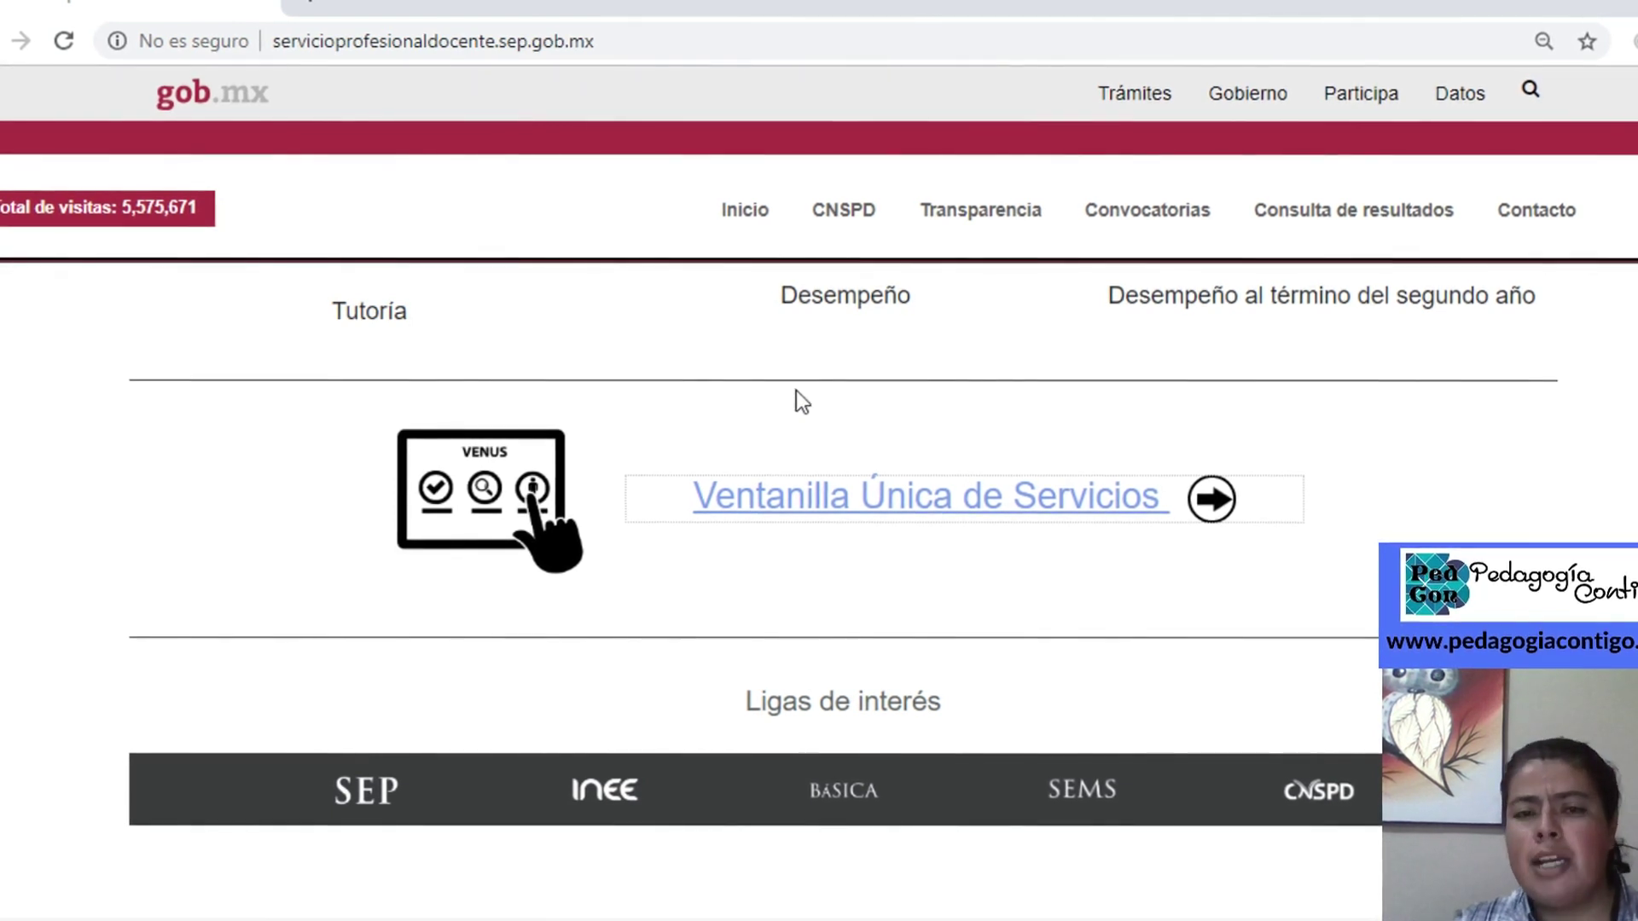
Reopen Ventanilla Única de Servicios and log in with the prefilled credentials and VERACRUZ as the Entidad
{"action": "left_click", "coordinate": [864, 497]}
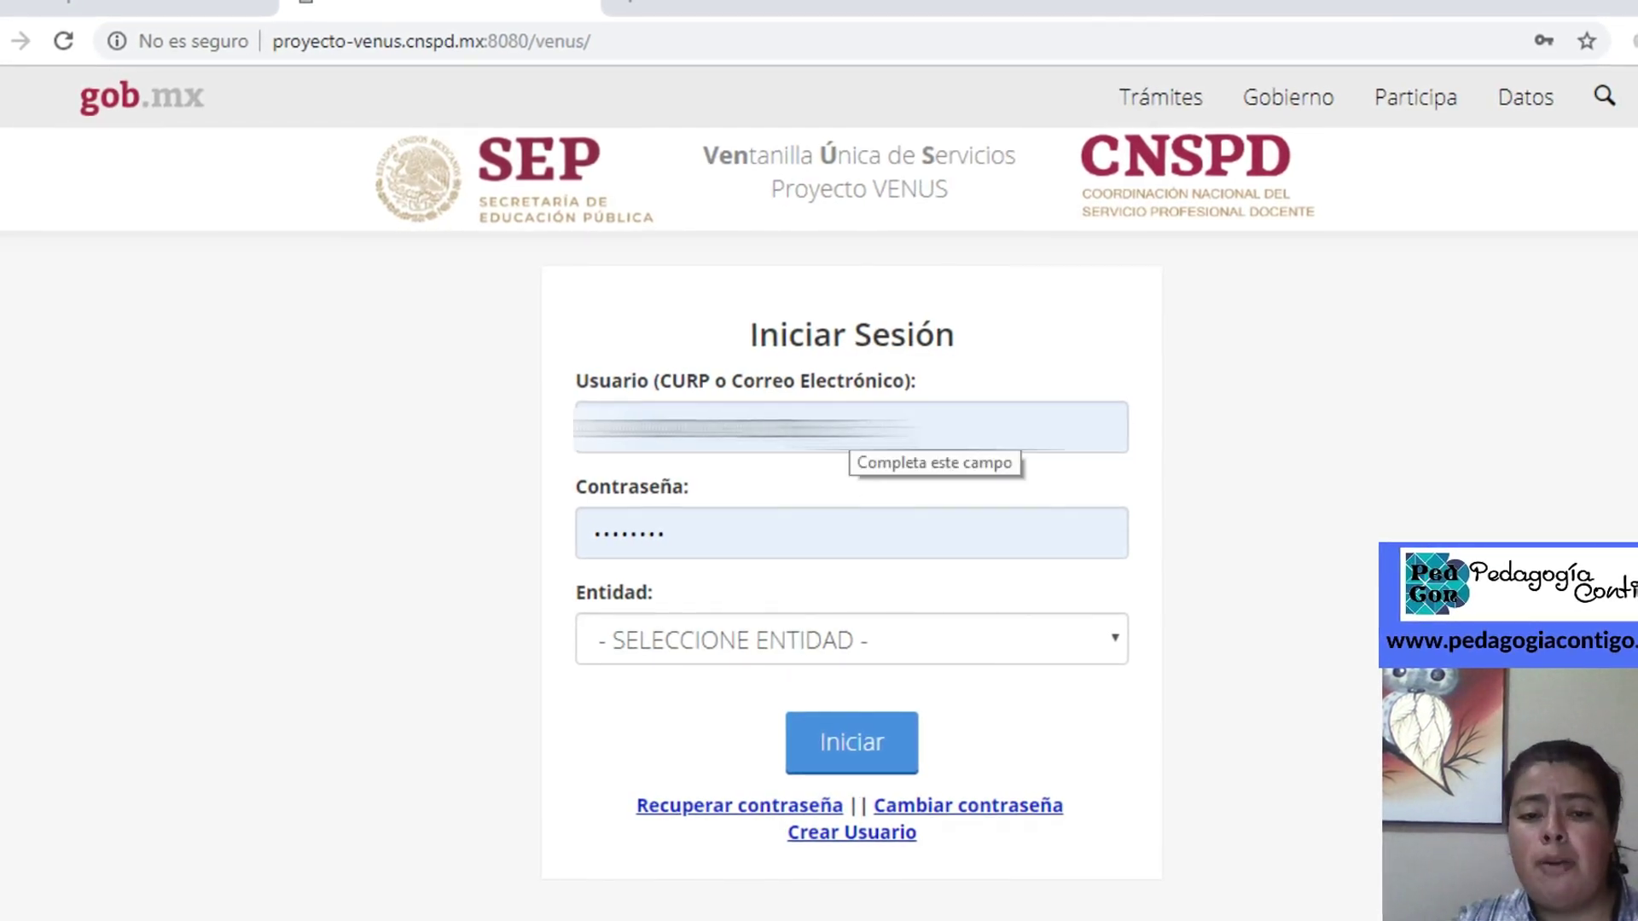
{"action": "left_click", "coordinate": [1085, 642]}
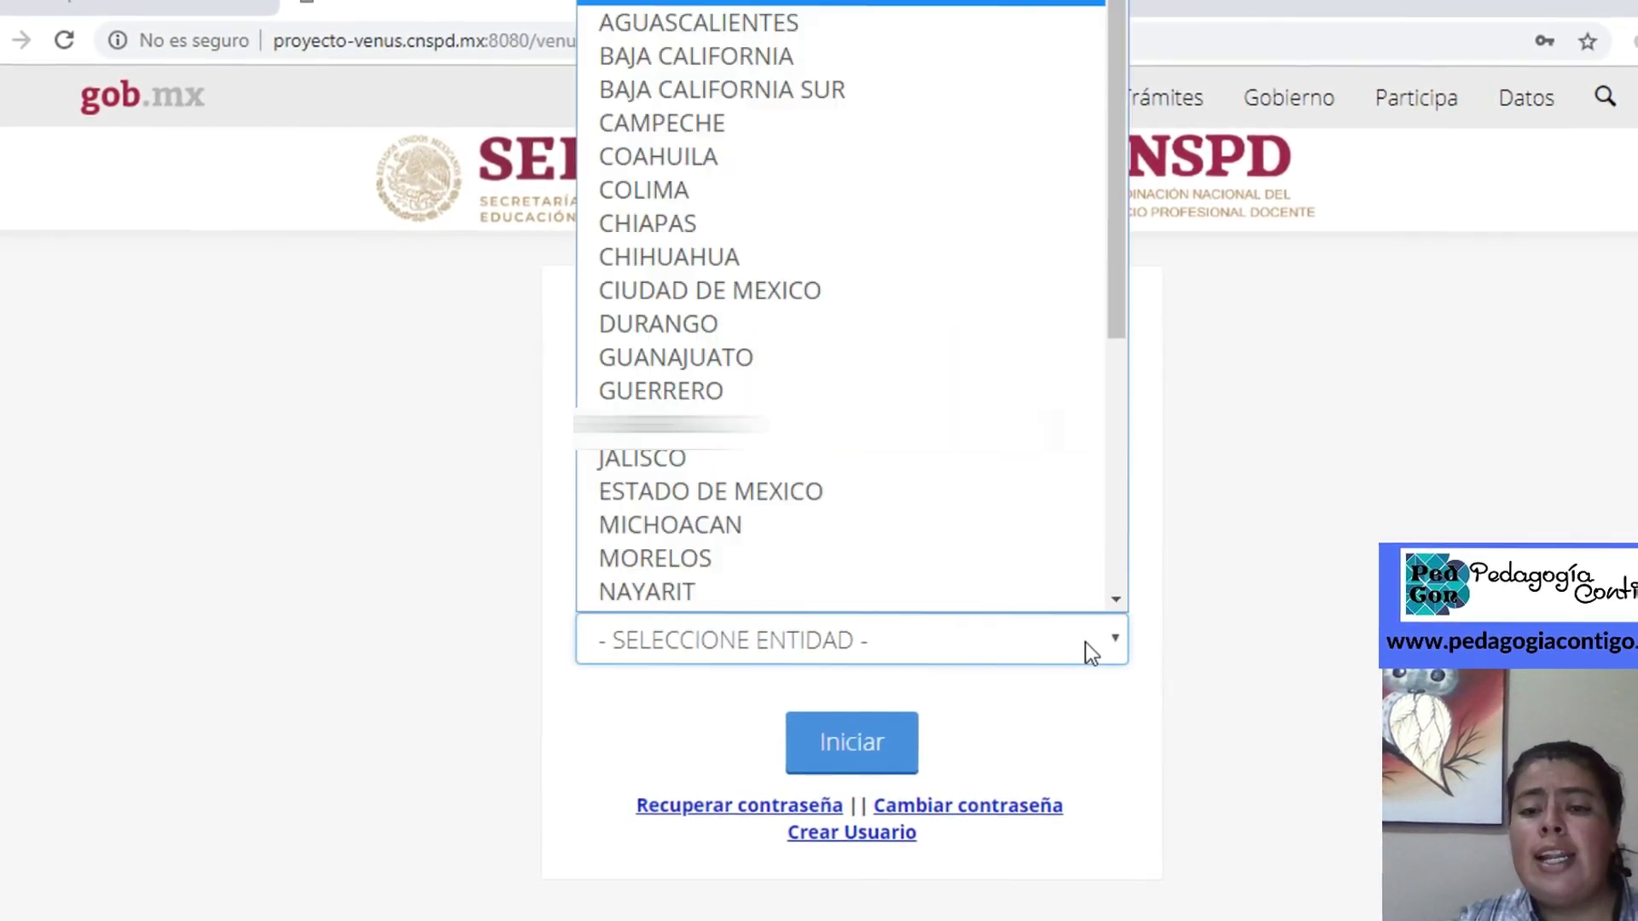
{"action": "left_click_drag", "start_coordinate": [1126, 240], "coordinate": [1086, 578]}
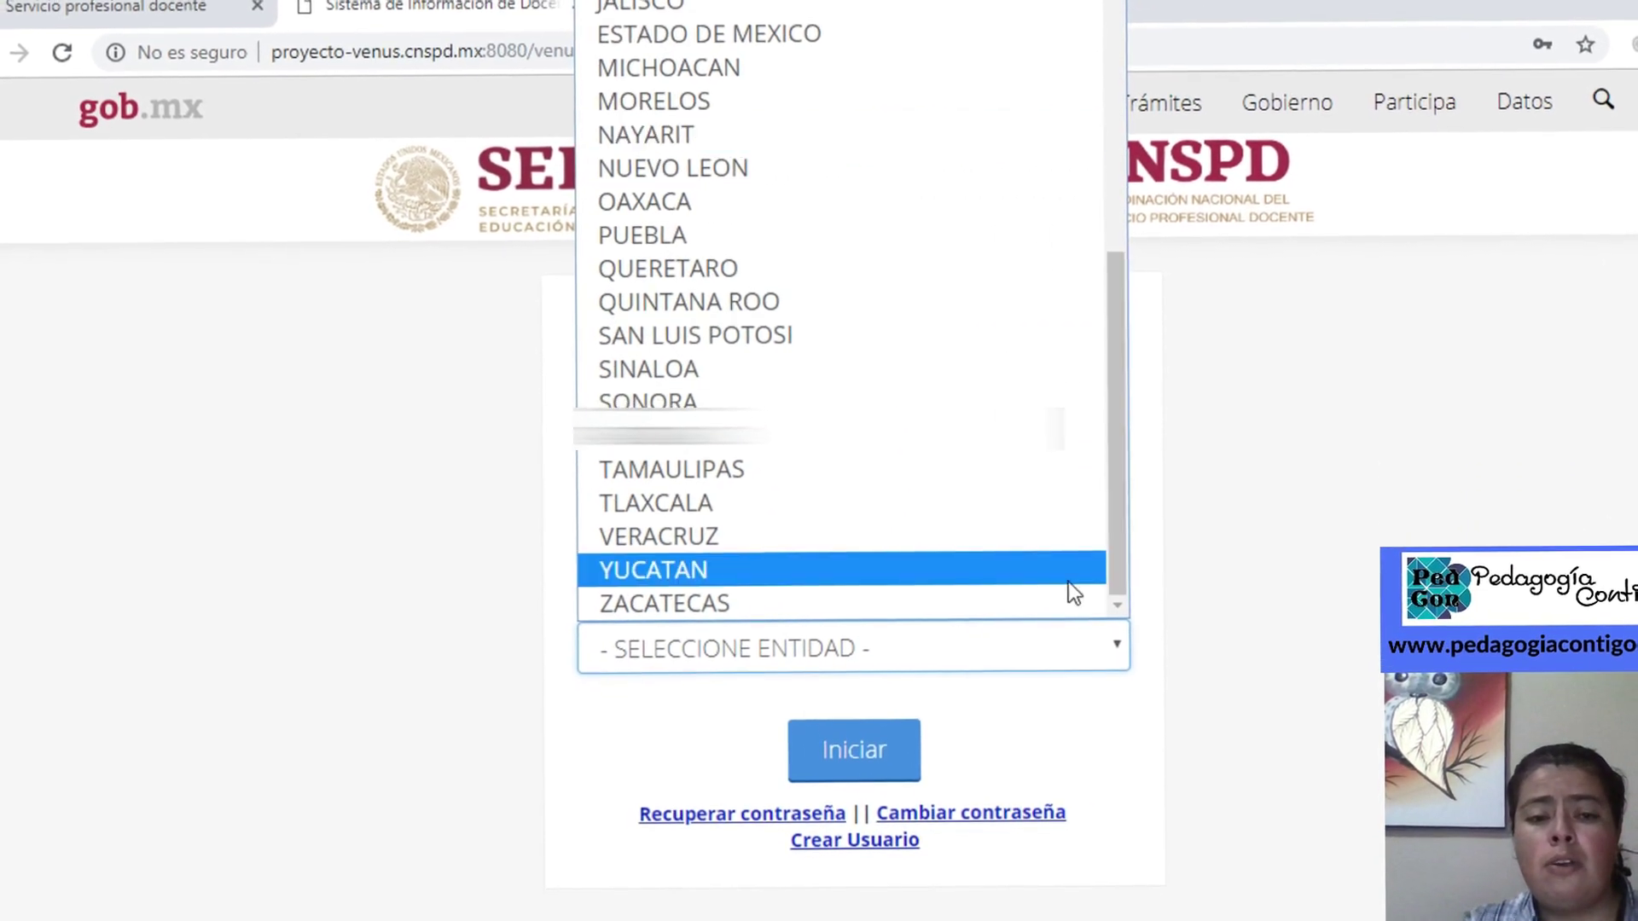
{"action": "left_click", "coordinate": [755, 548]}
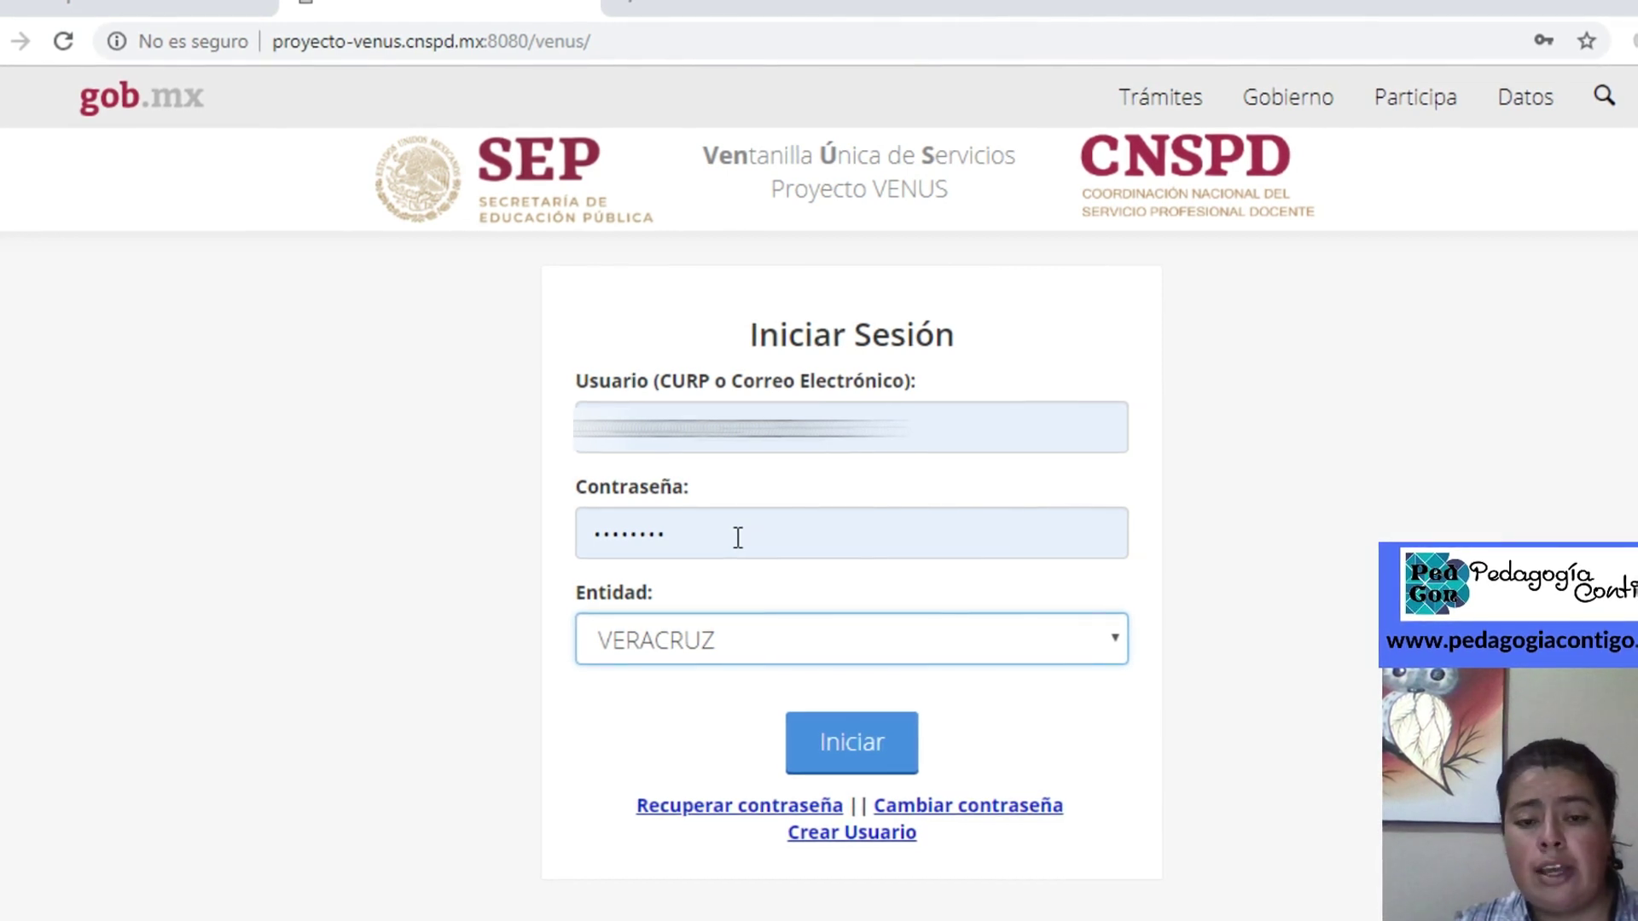
{"action": "left_click", "coordinate": [878, 749]}
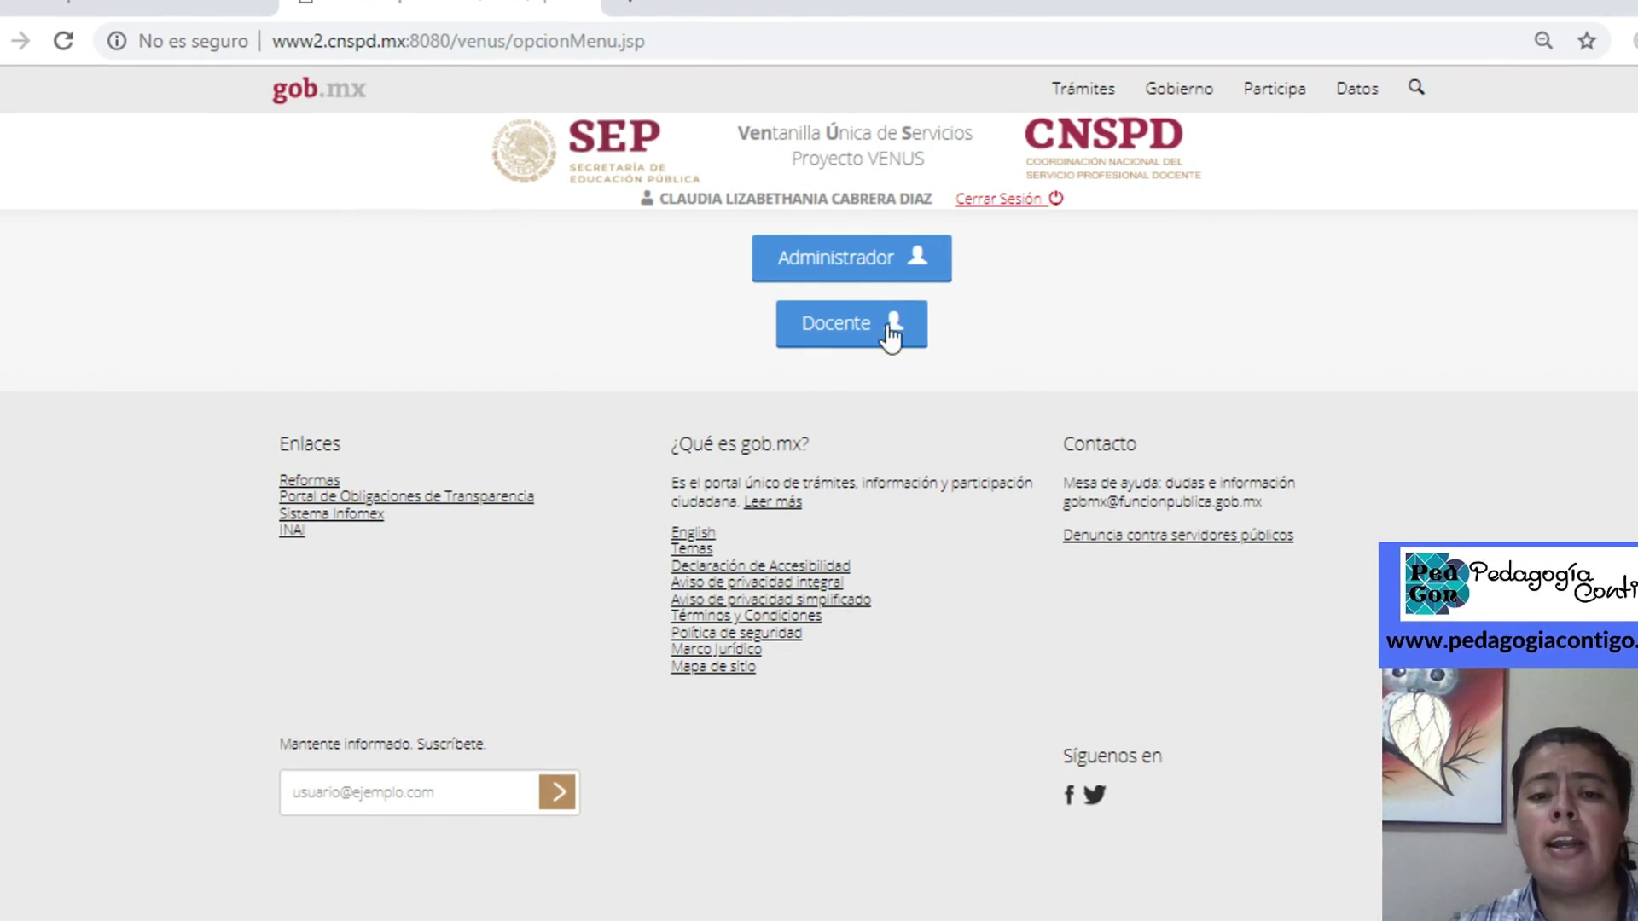
As Docente, sign in to the Ingreso y Promoción 2019-2020 applicant registration with the prefilled credentials and open Pre-registro
{"action": "left_click", "coordinate": [843, 324]}
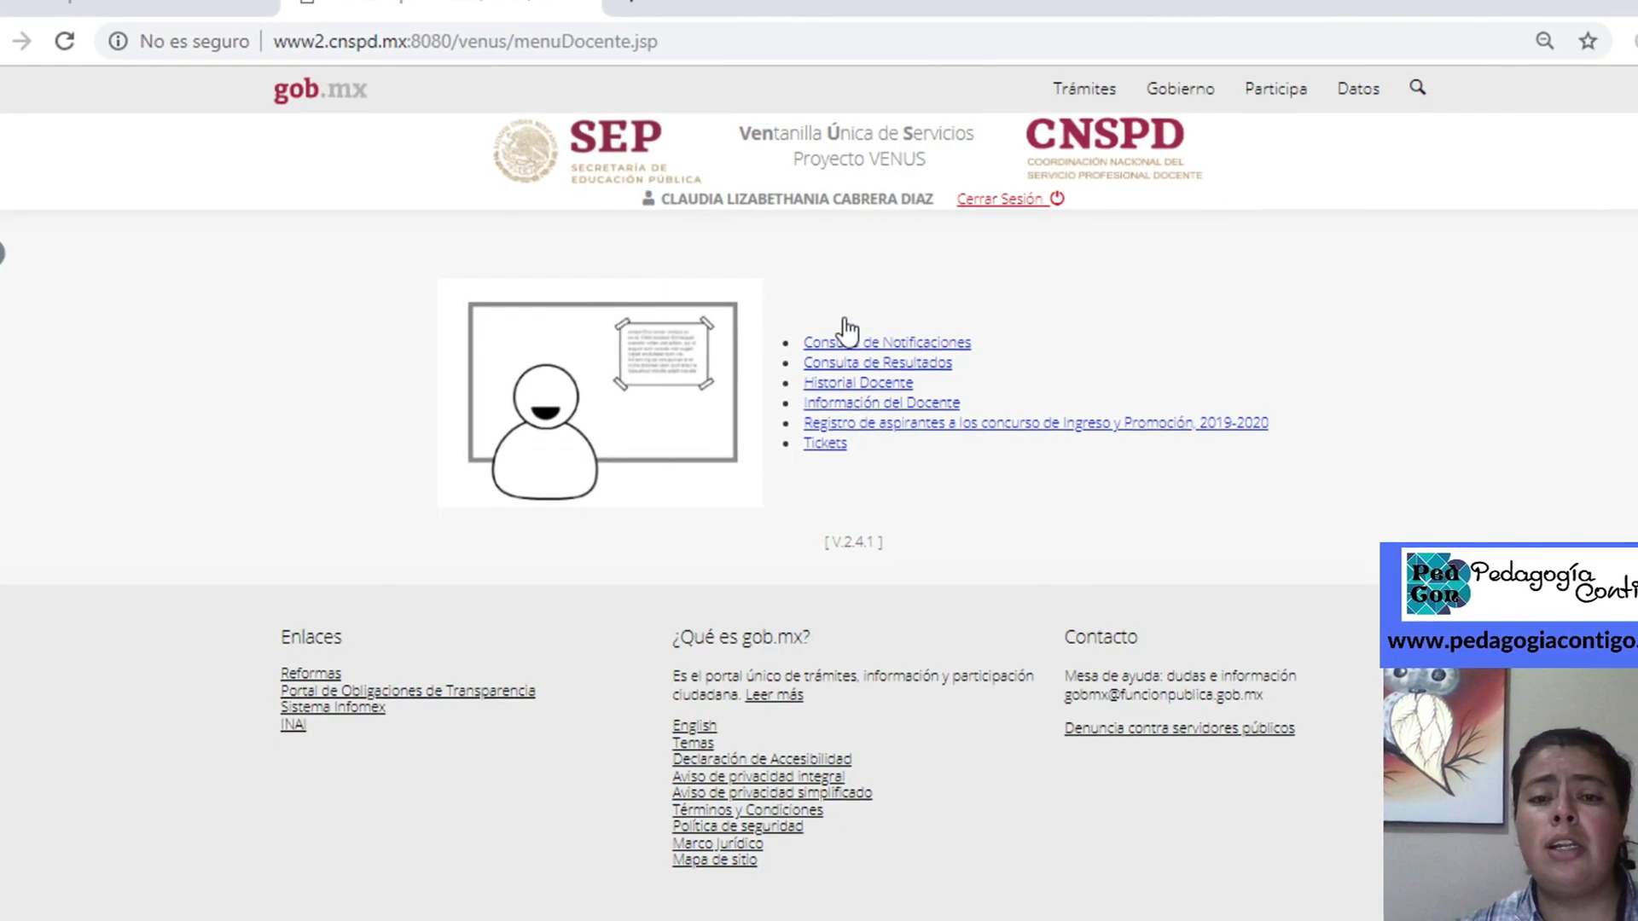
{"action": "left_click", "coordinate": [889, 425]}
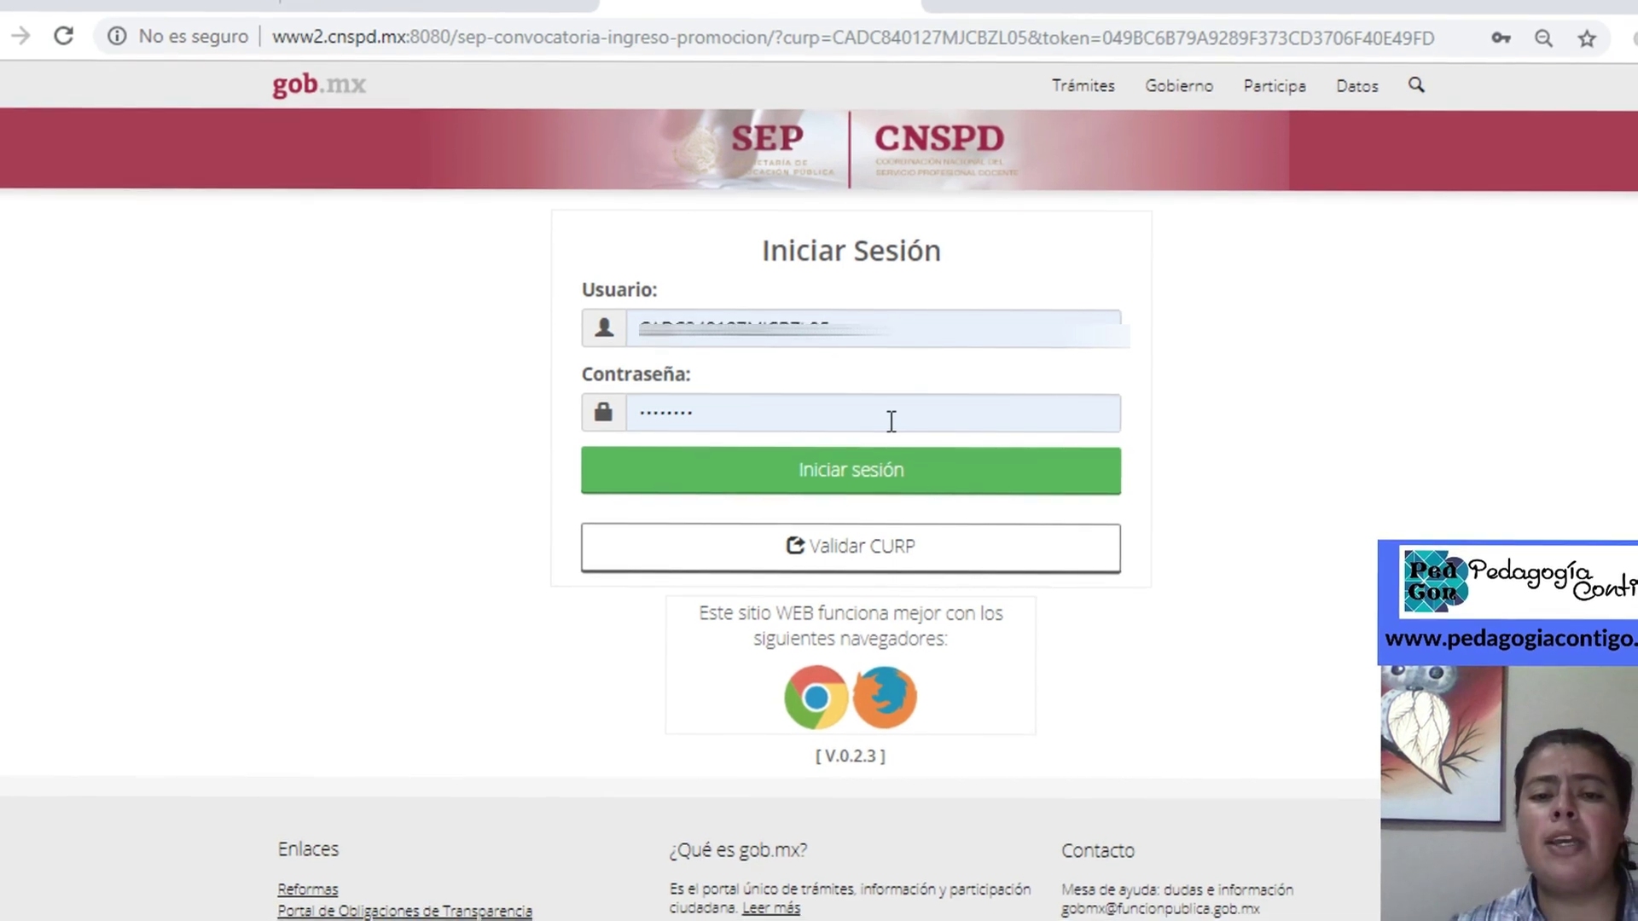
{"action": "left_click", "coordinate": [879, 474]}
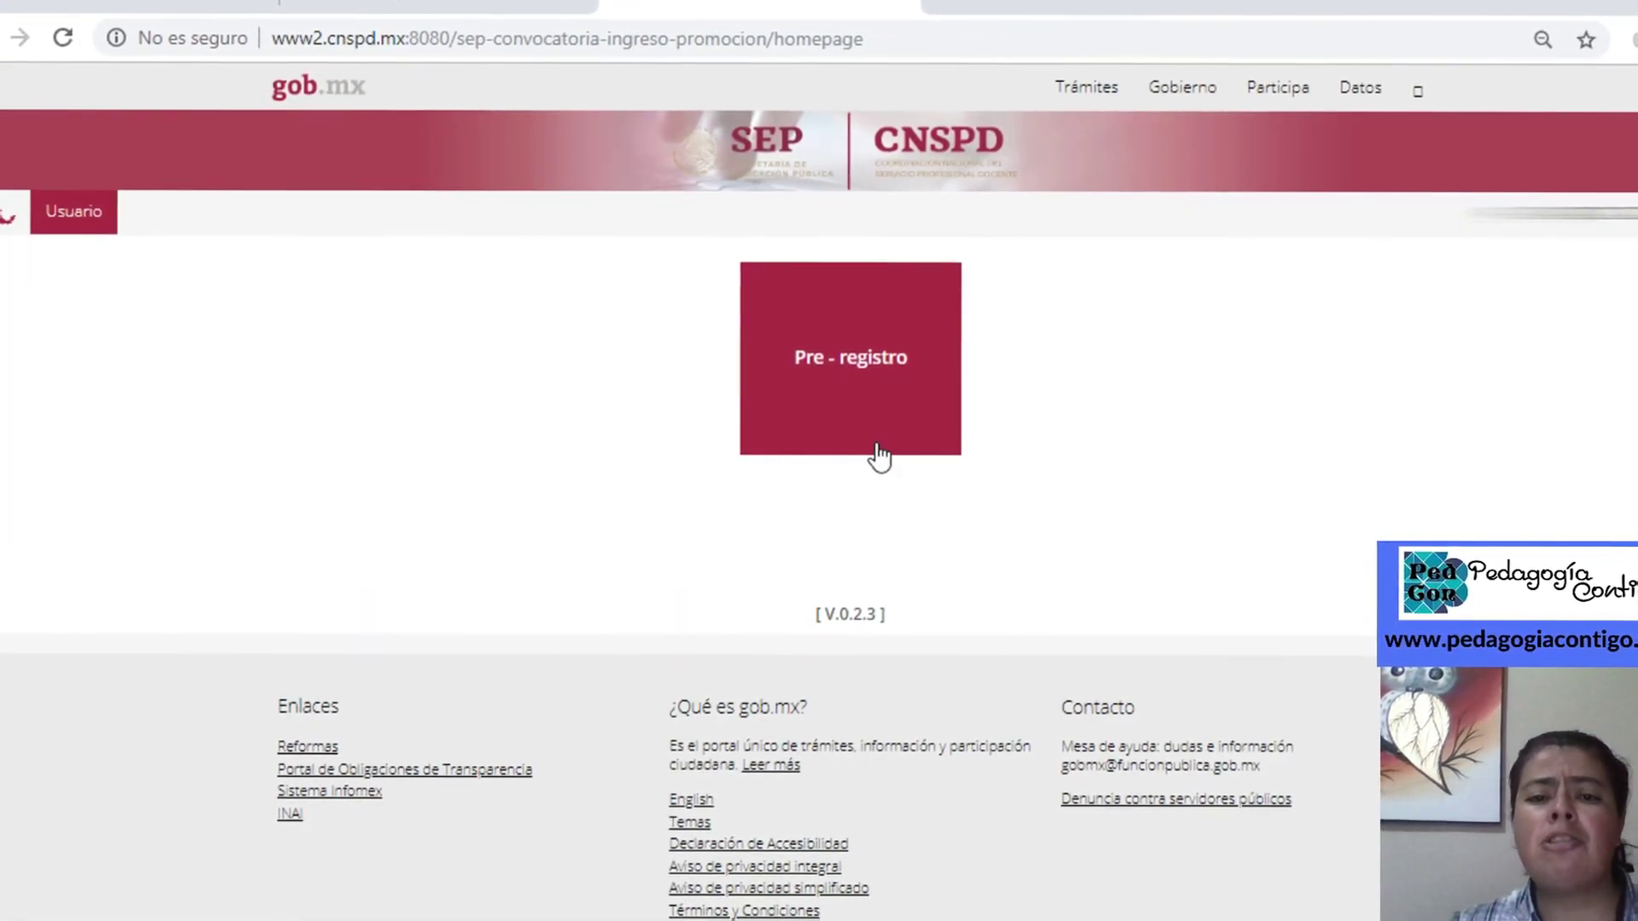
{"action": "left_click", "coordinate": [866, 375]}
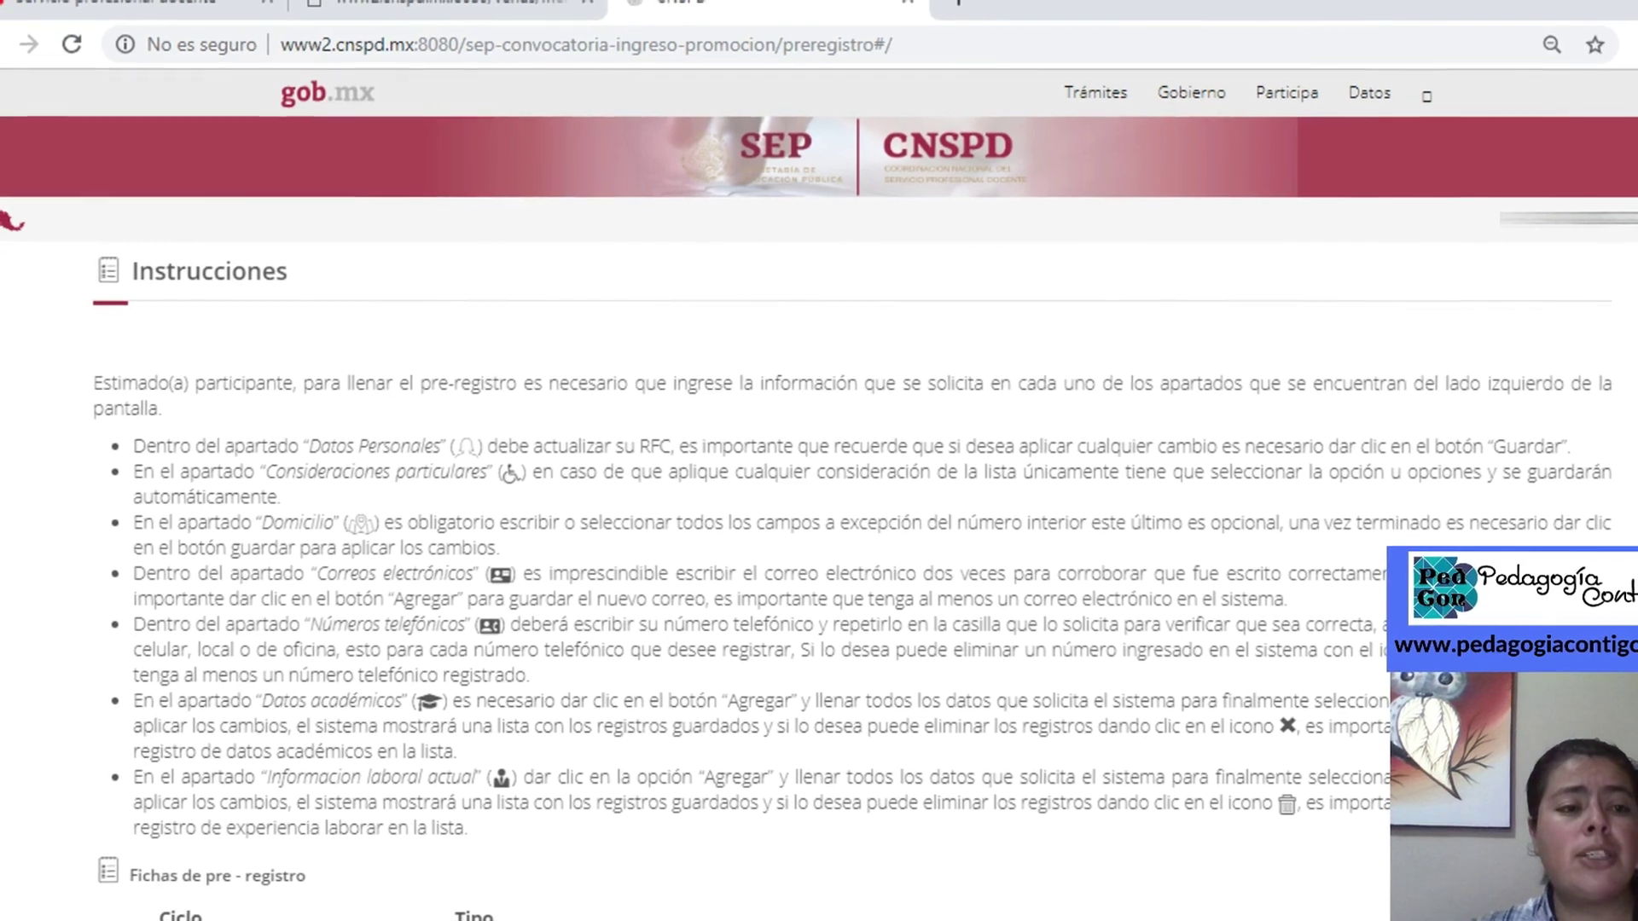
Review the Datos personales, Consideraciones particulares, Domicilio and Correos electrónicos sections of the pre-registration
{"action": "mouse_move", "coordinate": [57, 401]}
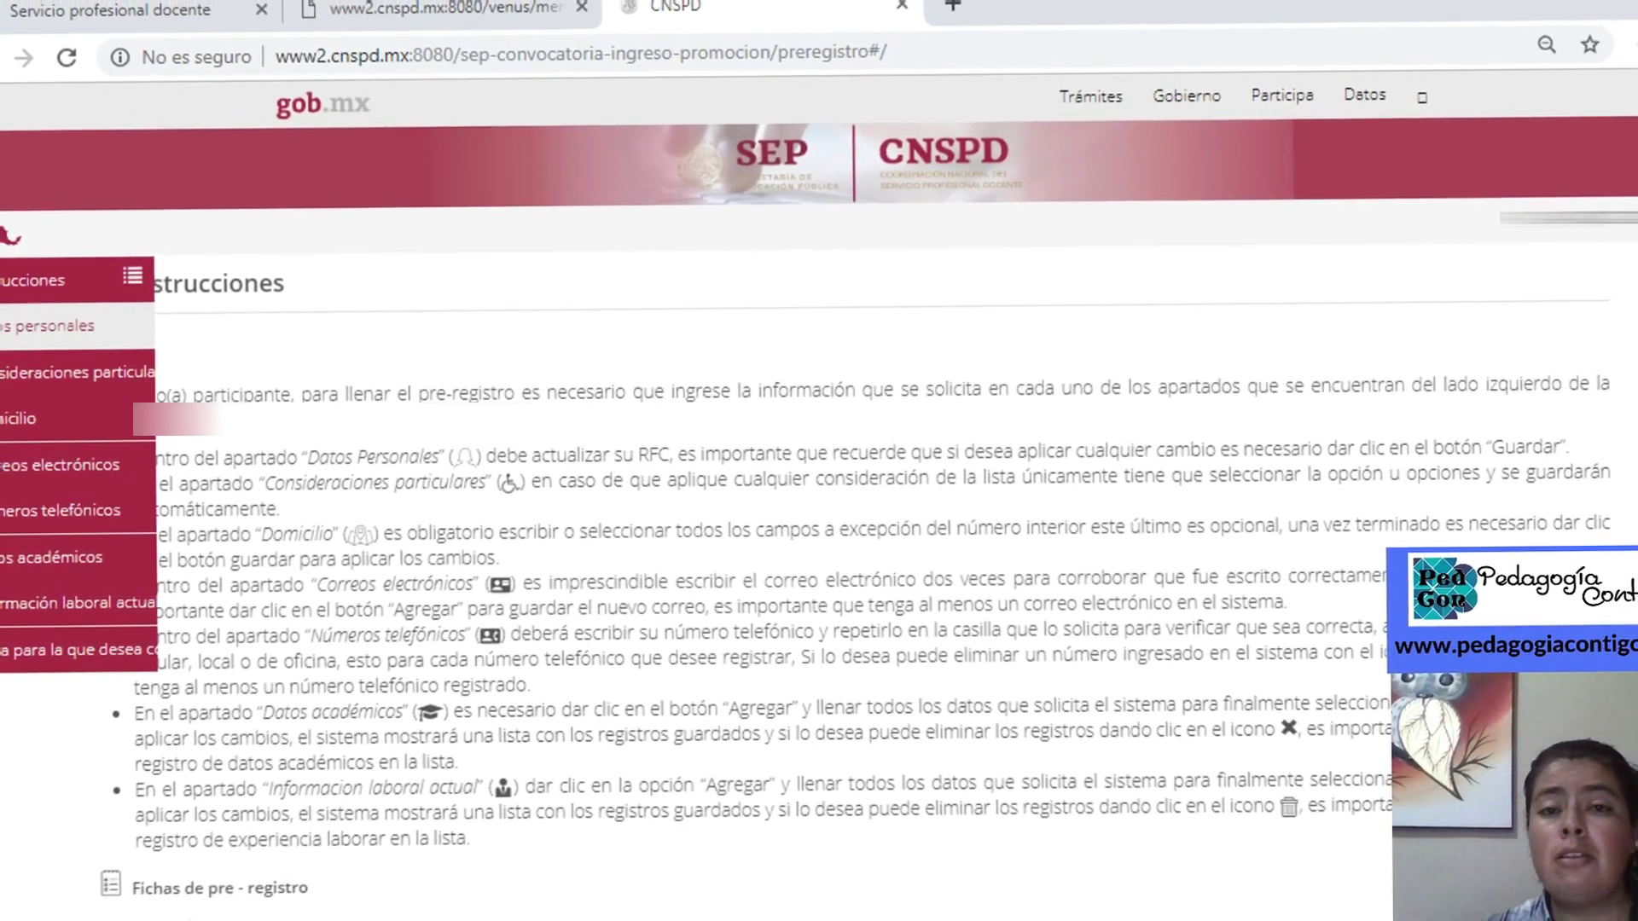
{"action": "left_click", "coordinate": [51, 308]}
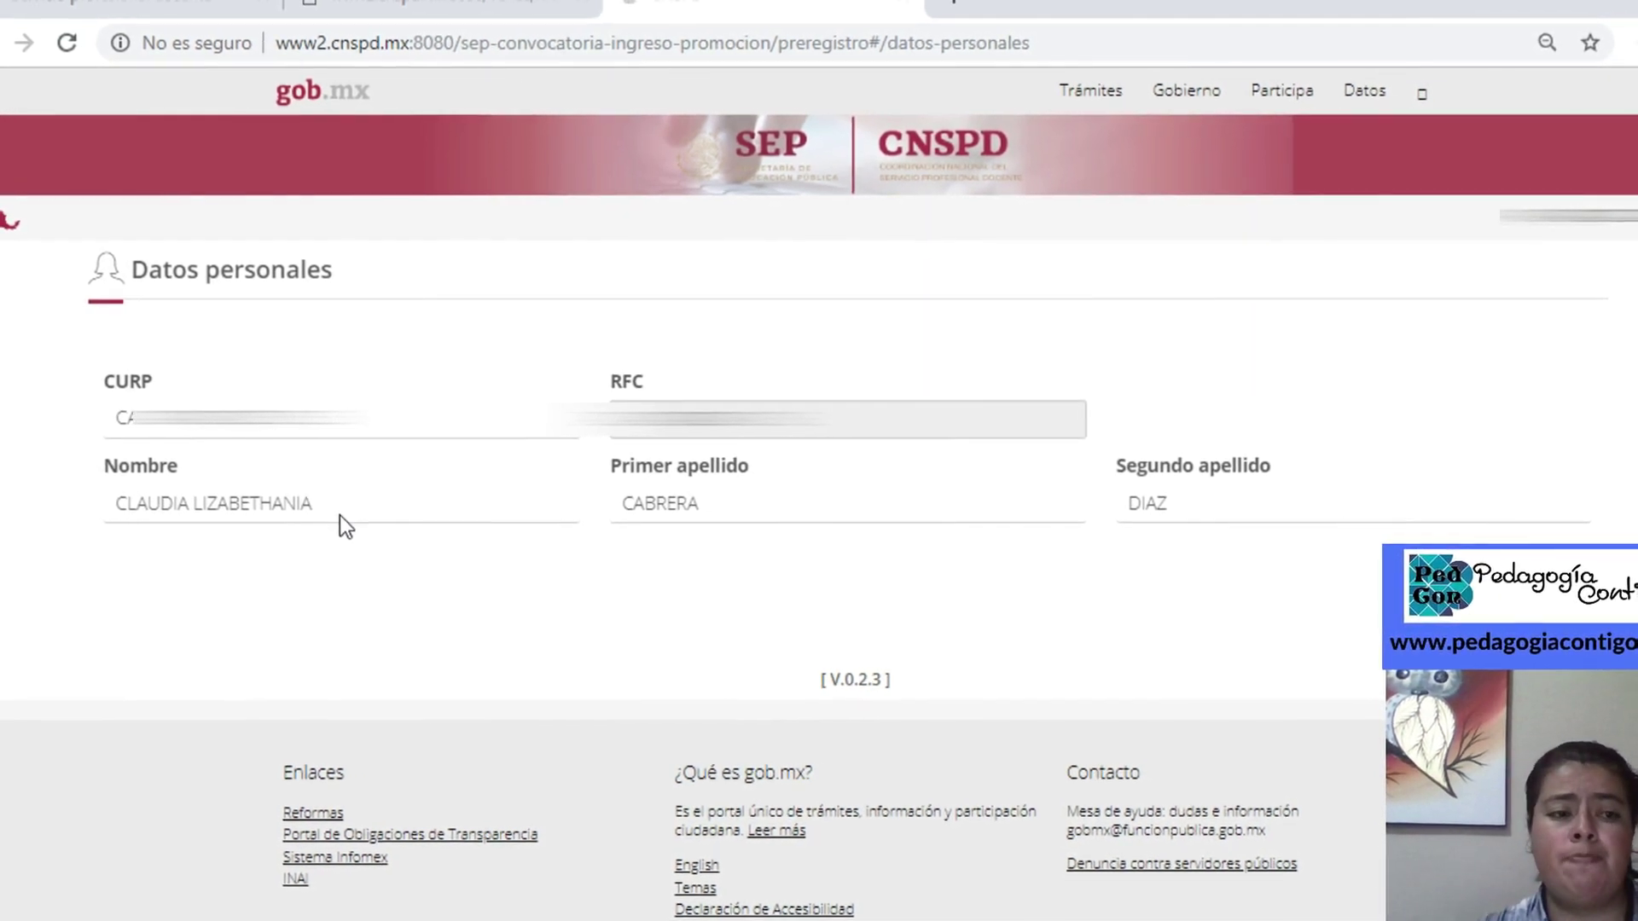
{"action": "left_click", "coordinate": [51, 367]}
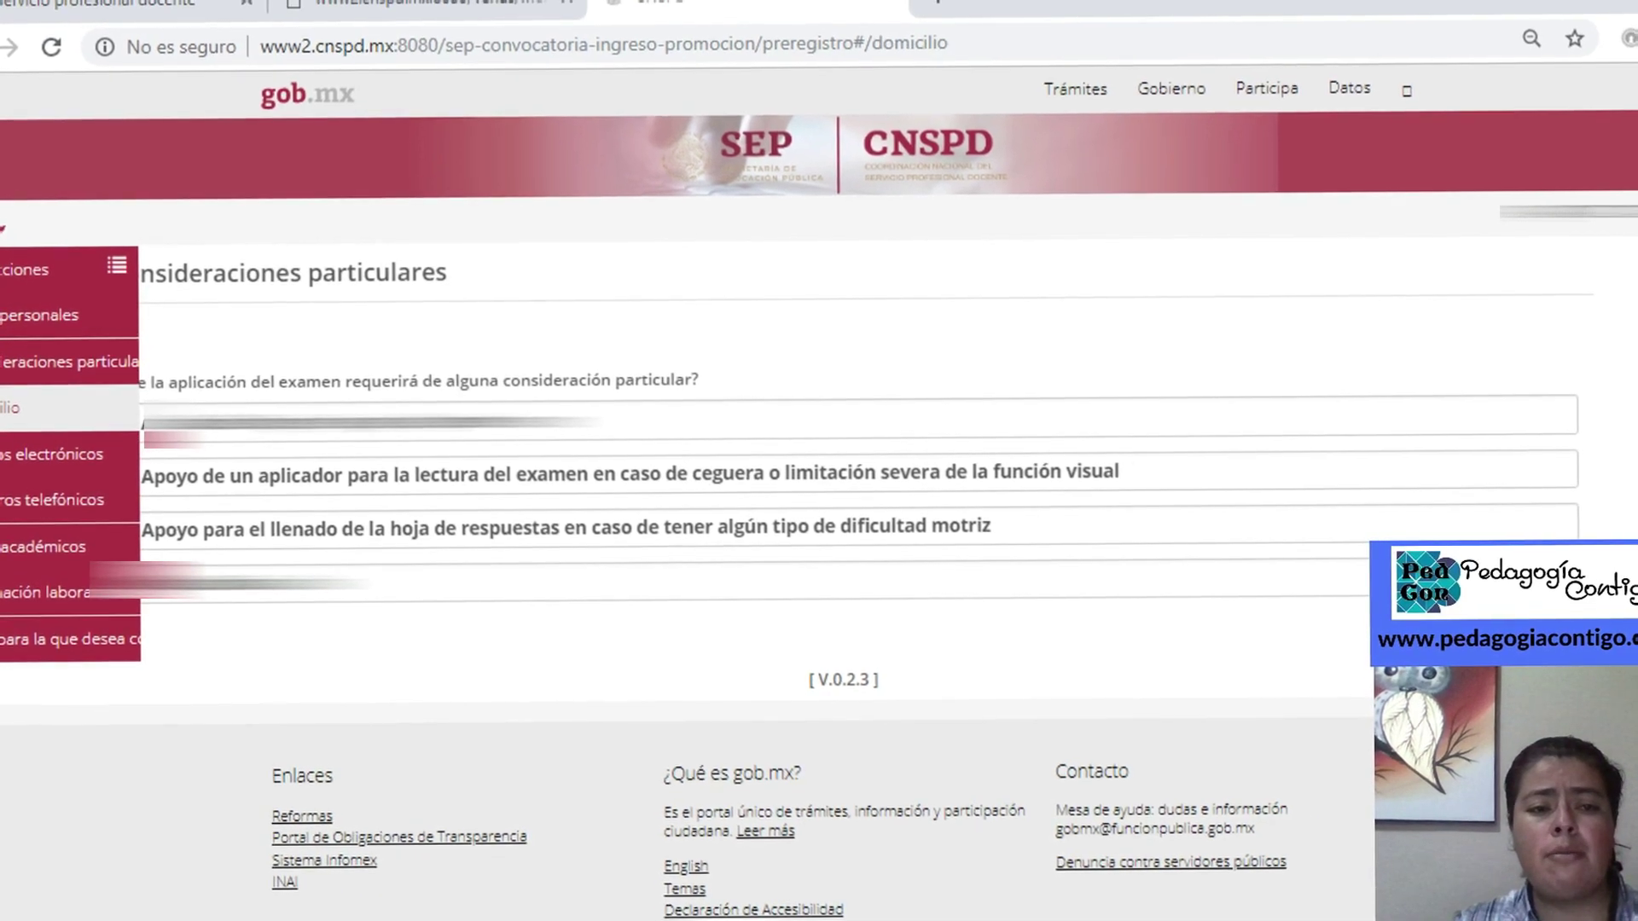
{"action": "left_click", "coordinate": [39, 398]}
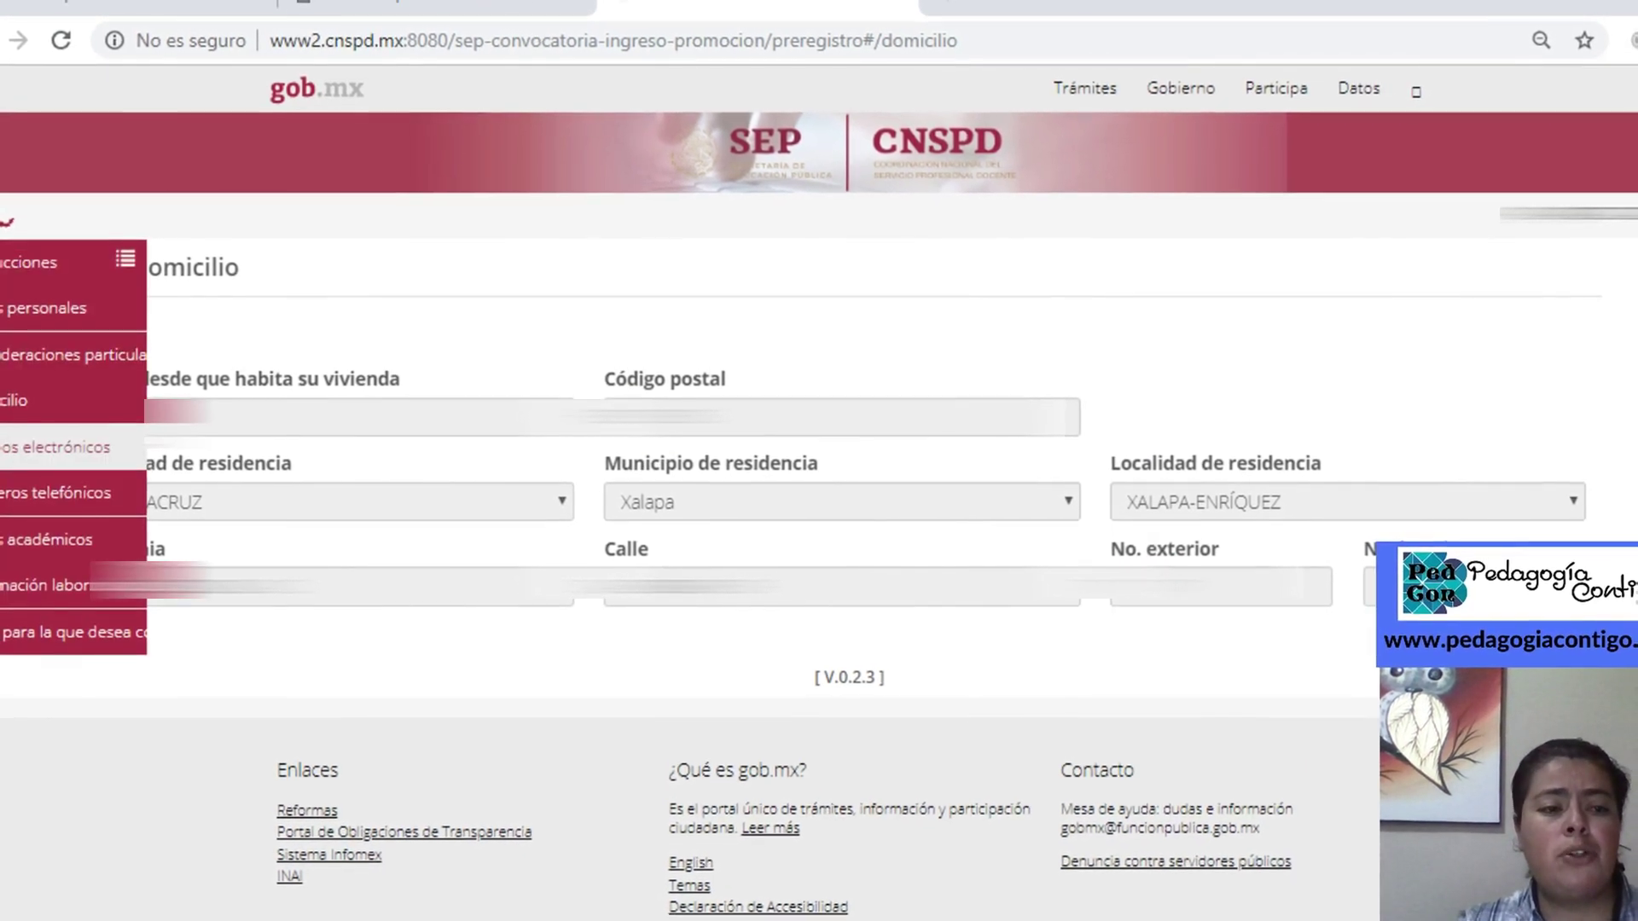
{"action": "left_click", "coordinate": [29, 445]}
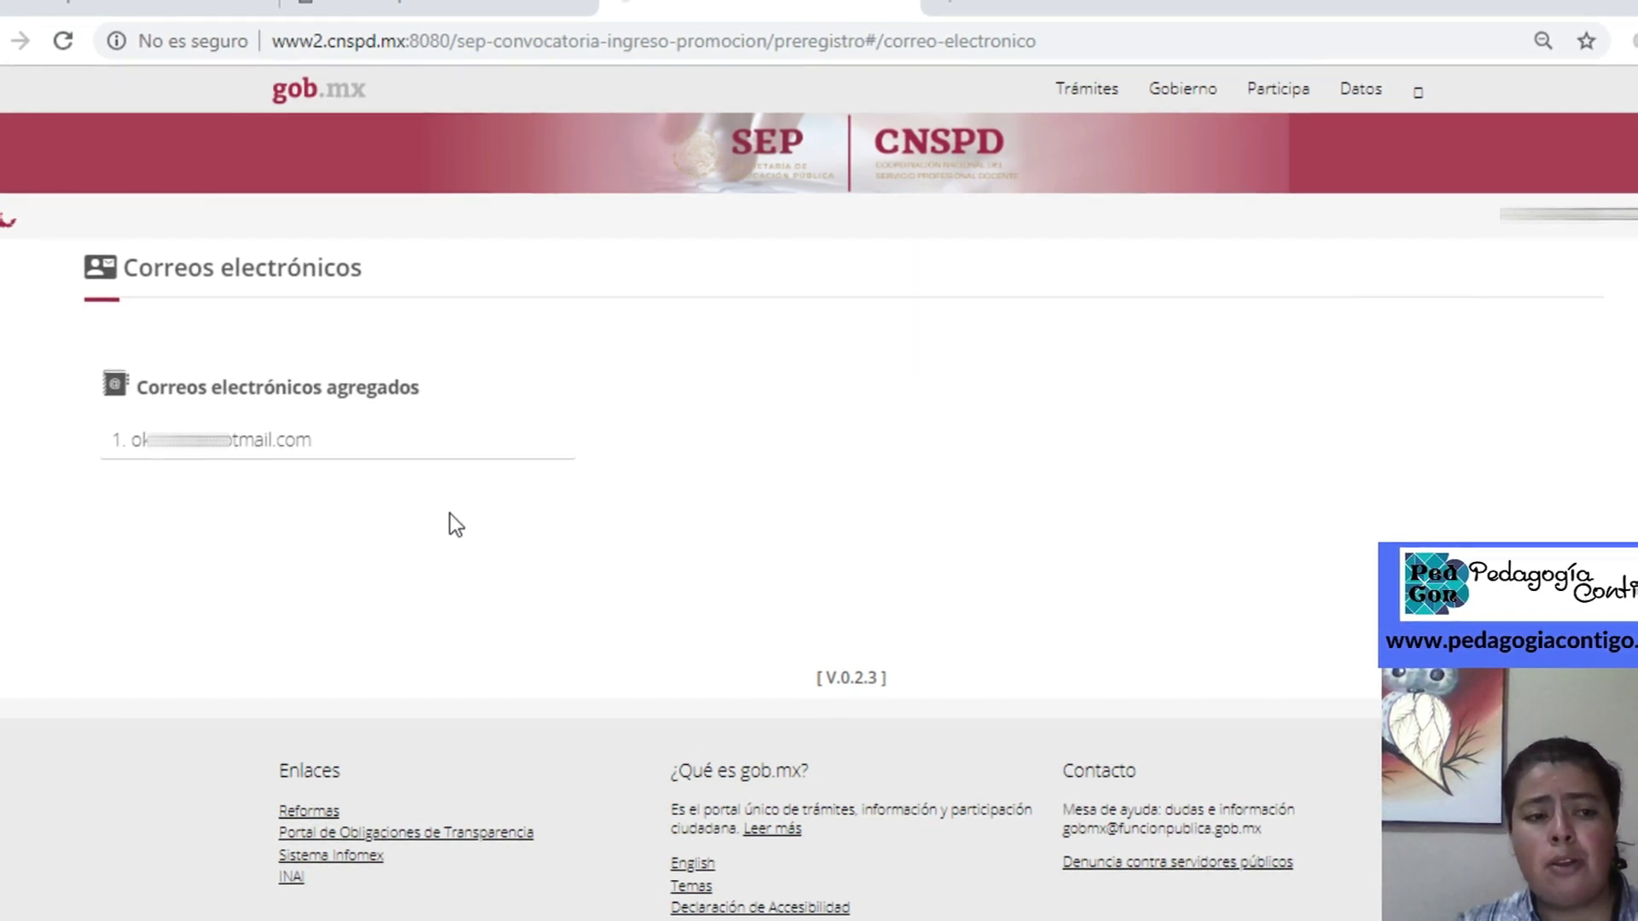
Review the Números telefónicos, Datos académicos and Información laboral actual sections of the pre-registration
{"action": "mouse_move", "coordinate": [6, 465]}
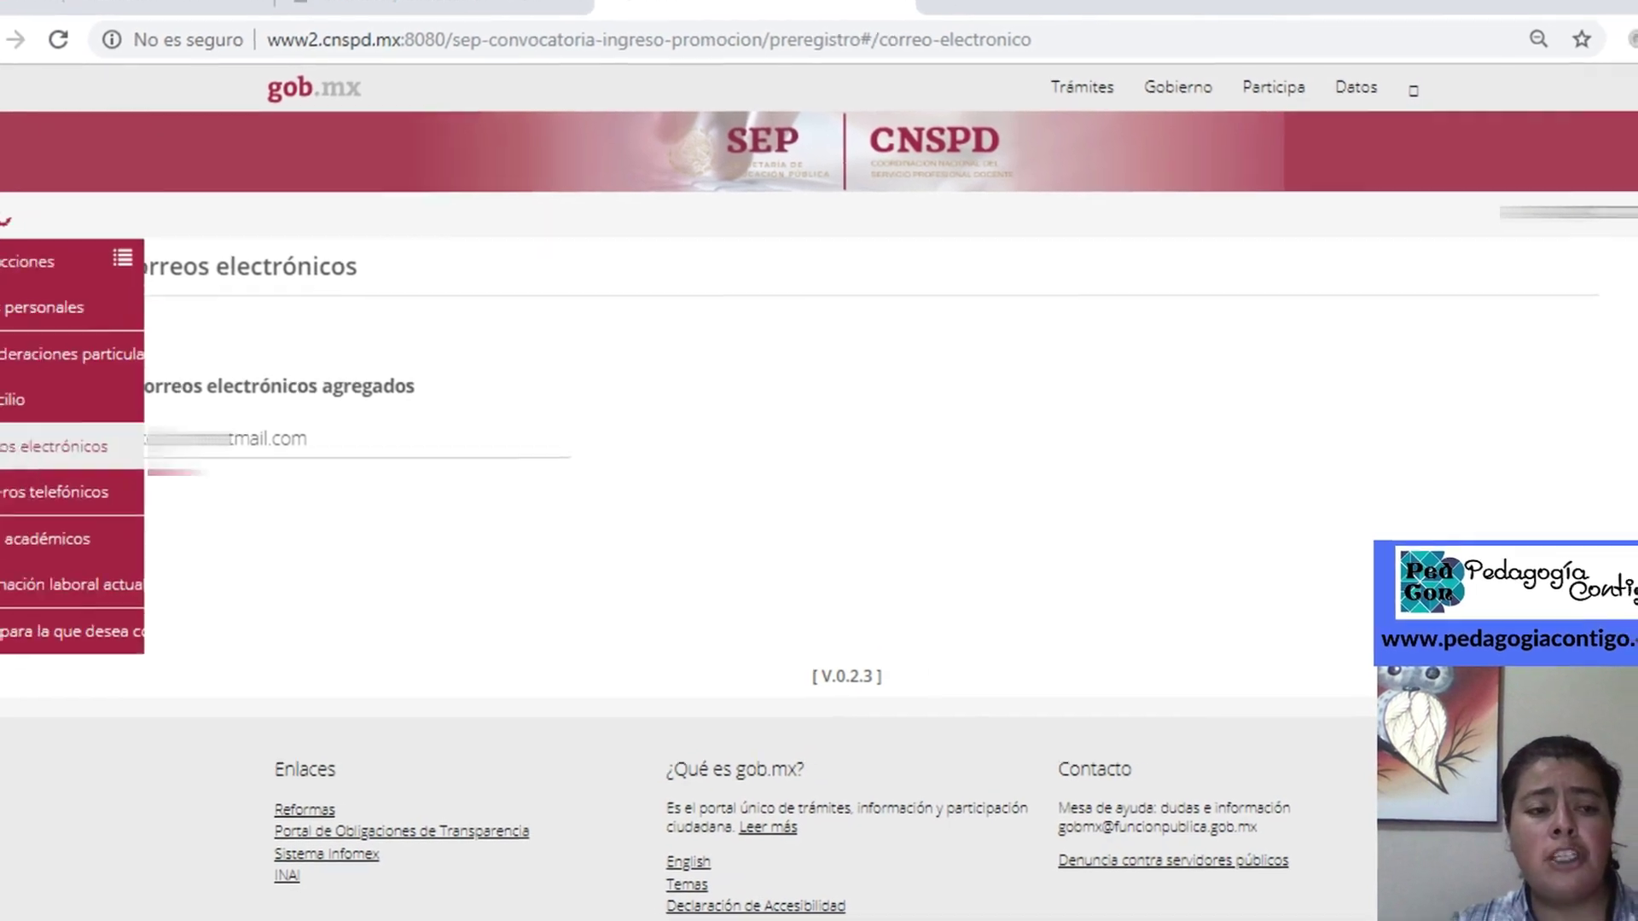
{"action": "left_click", "coordinate": [2, 511]}
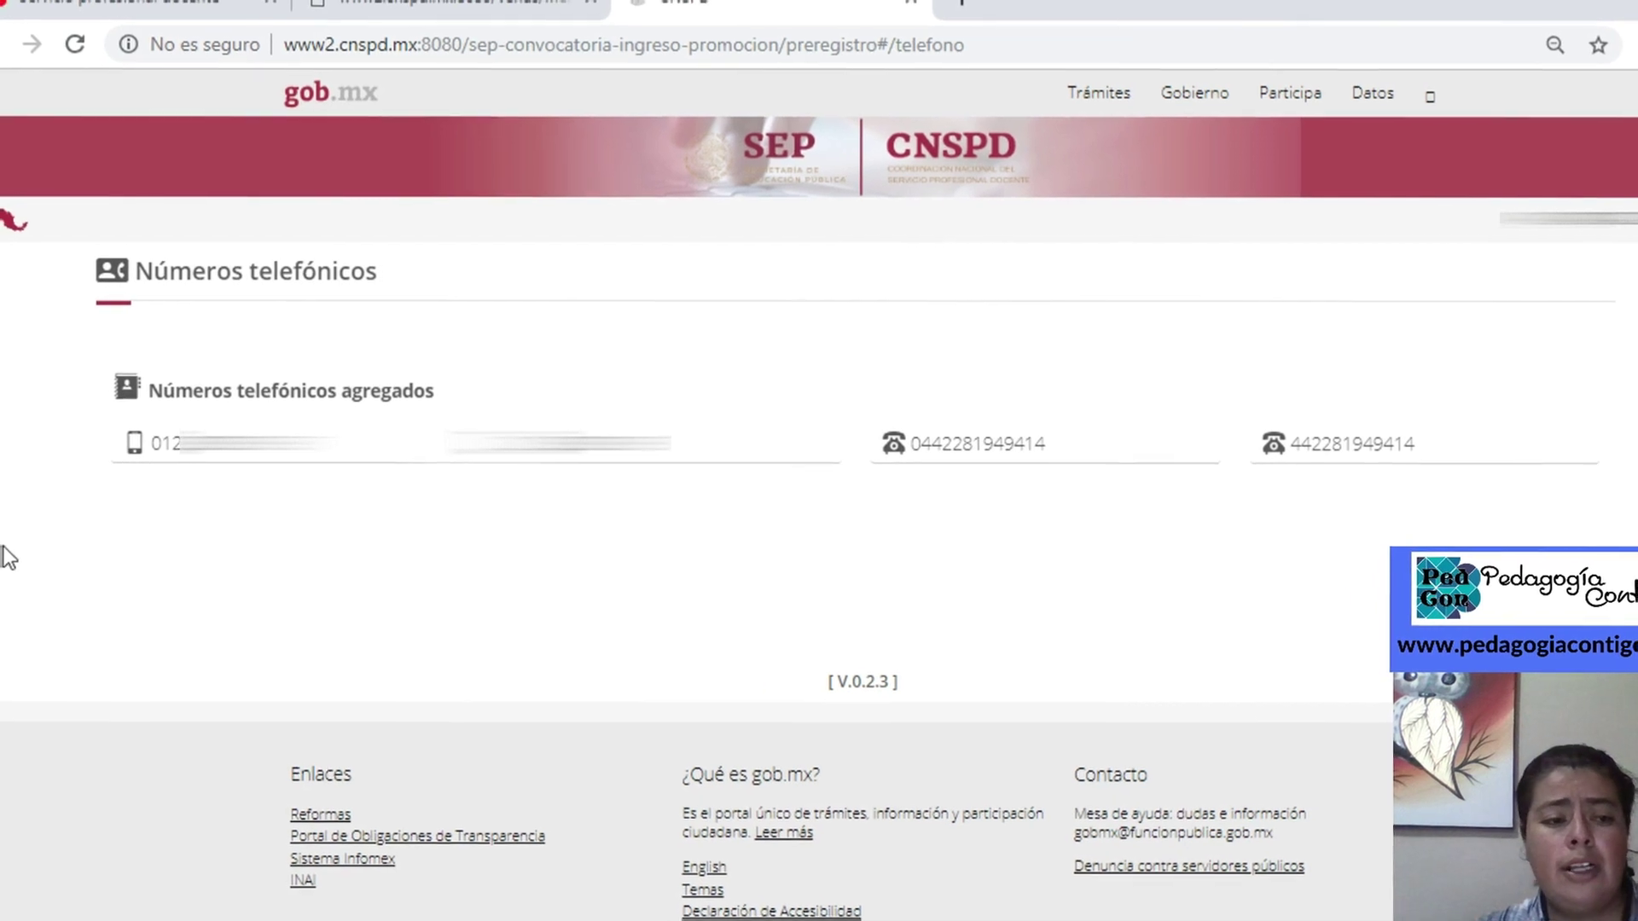
{"action": "mouse_move", "coordinate": [2, 546]}
{"action": "left_click", "coordinate": [60, 540]}
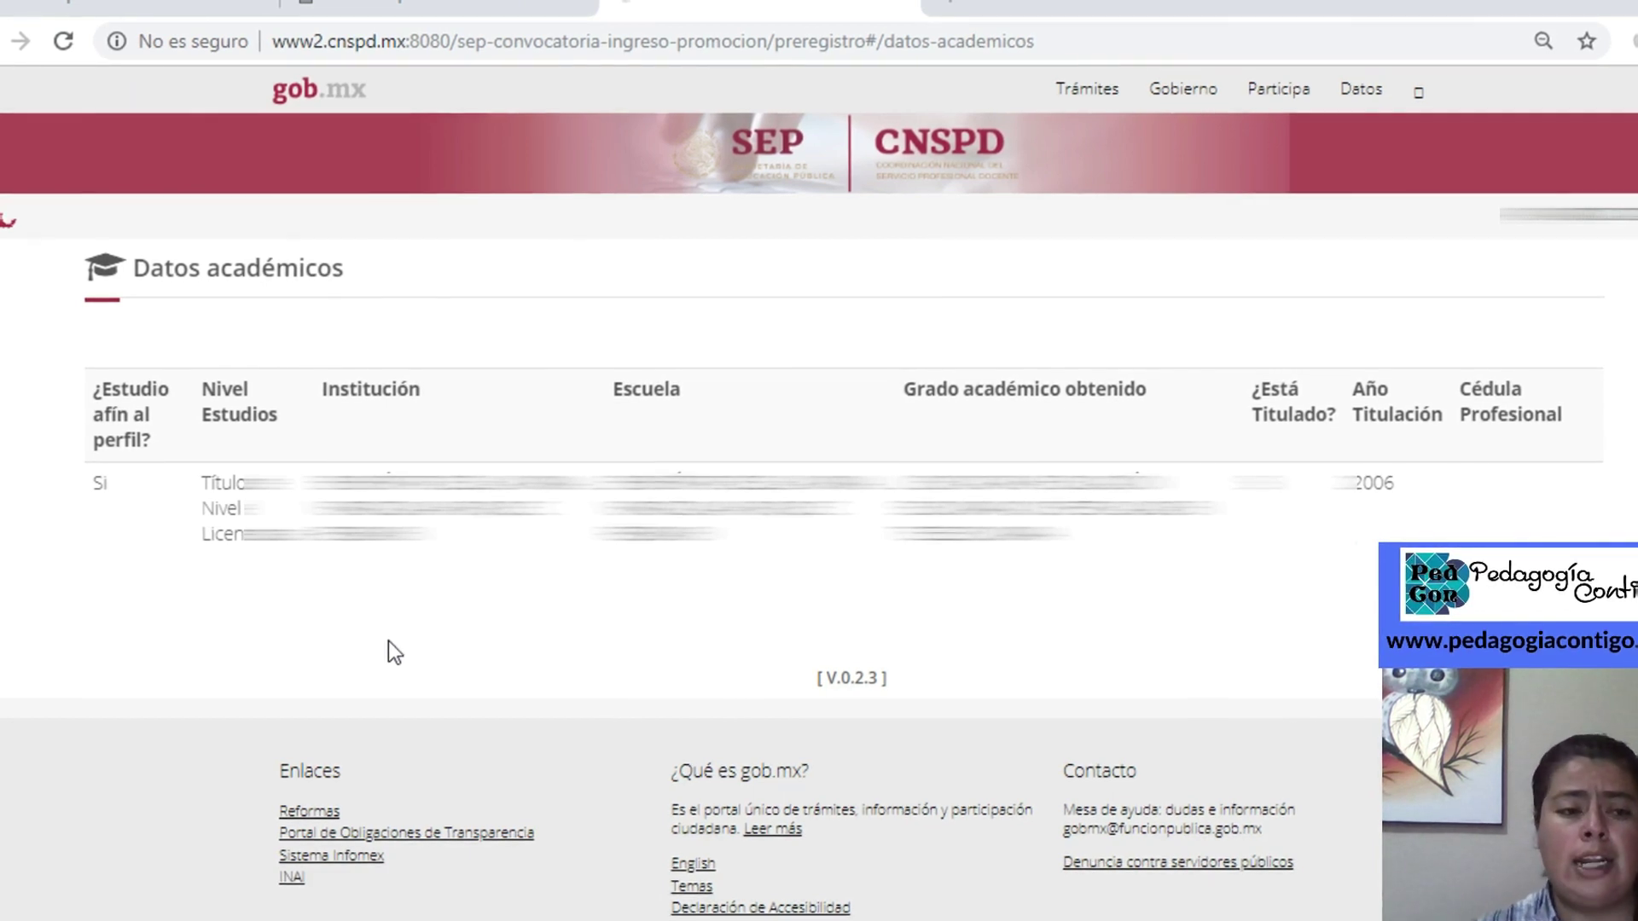
{"action": "mouse_move", "coordinate": [17, 606]}
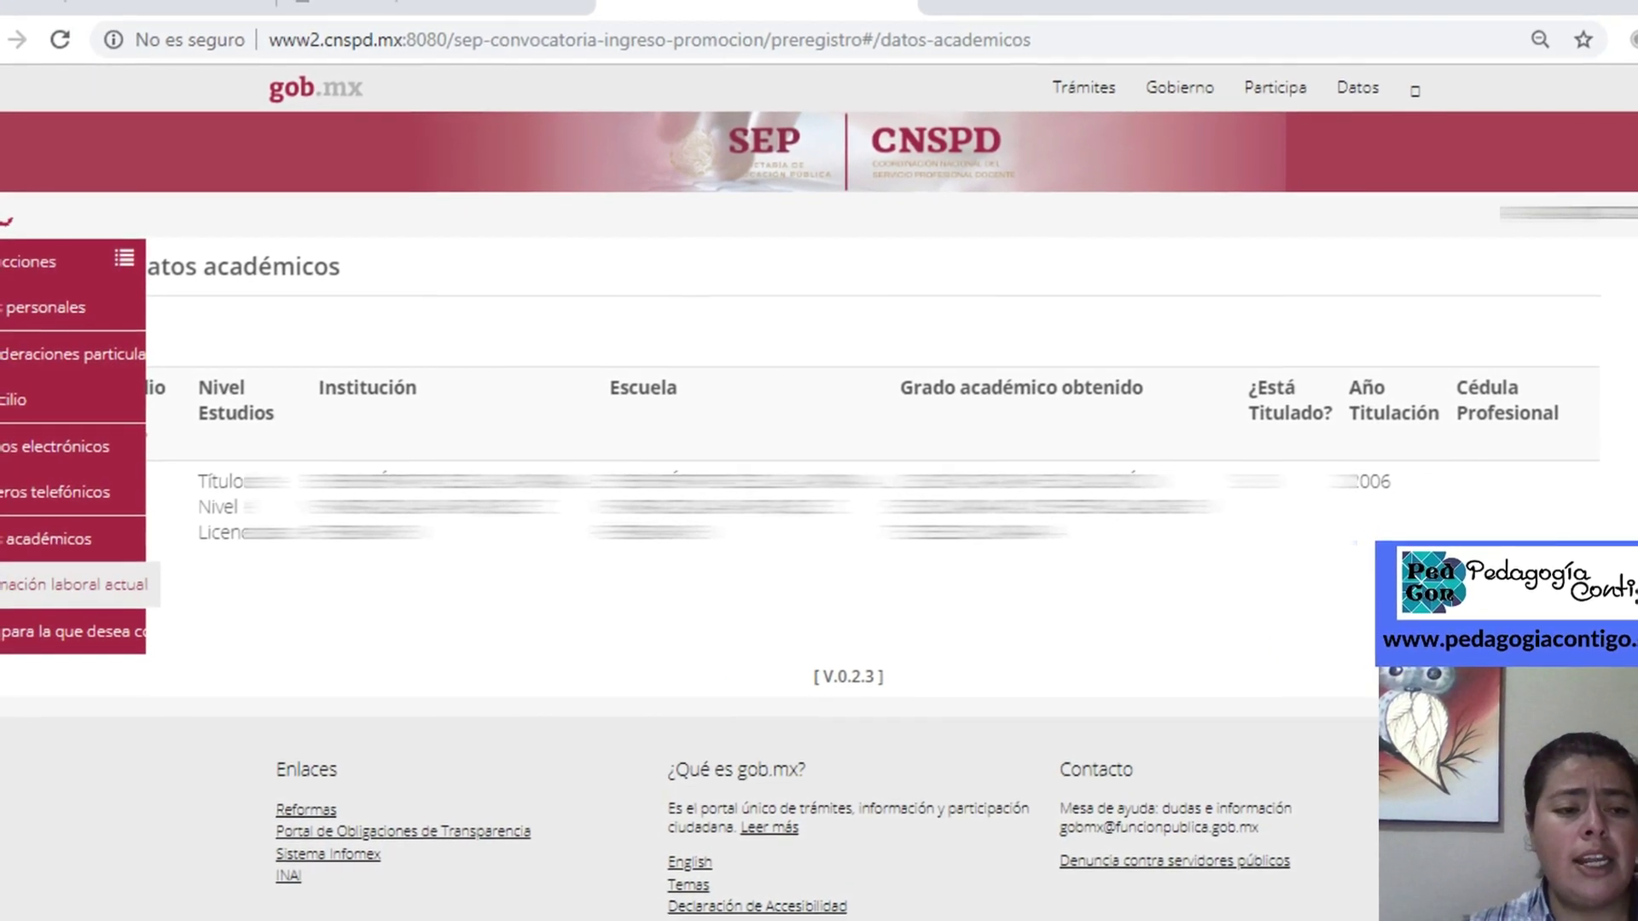
{"action": "left_click", "coordinate": [68, 582]}
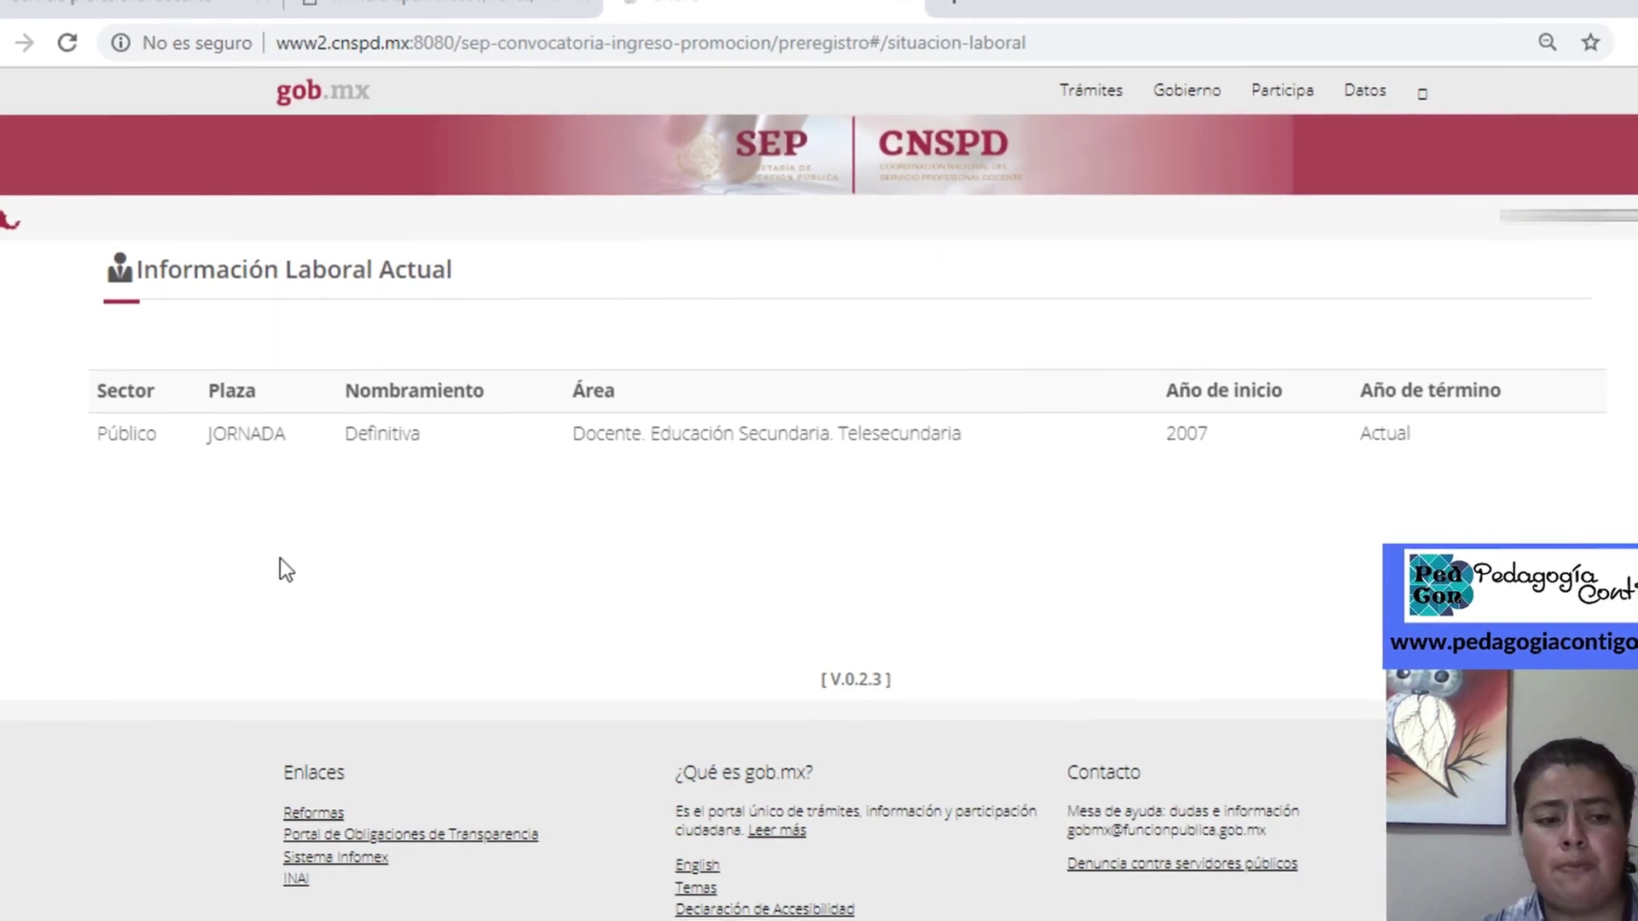
Open the section for the desired position and search for calls with Nivel Educativo Educación Básica, Proceso Promoción and Puesto ATP
{"action": "mouse_move", "coordinate": [17, 589]}
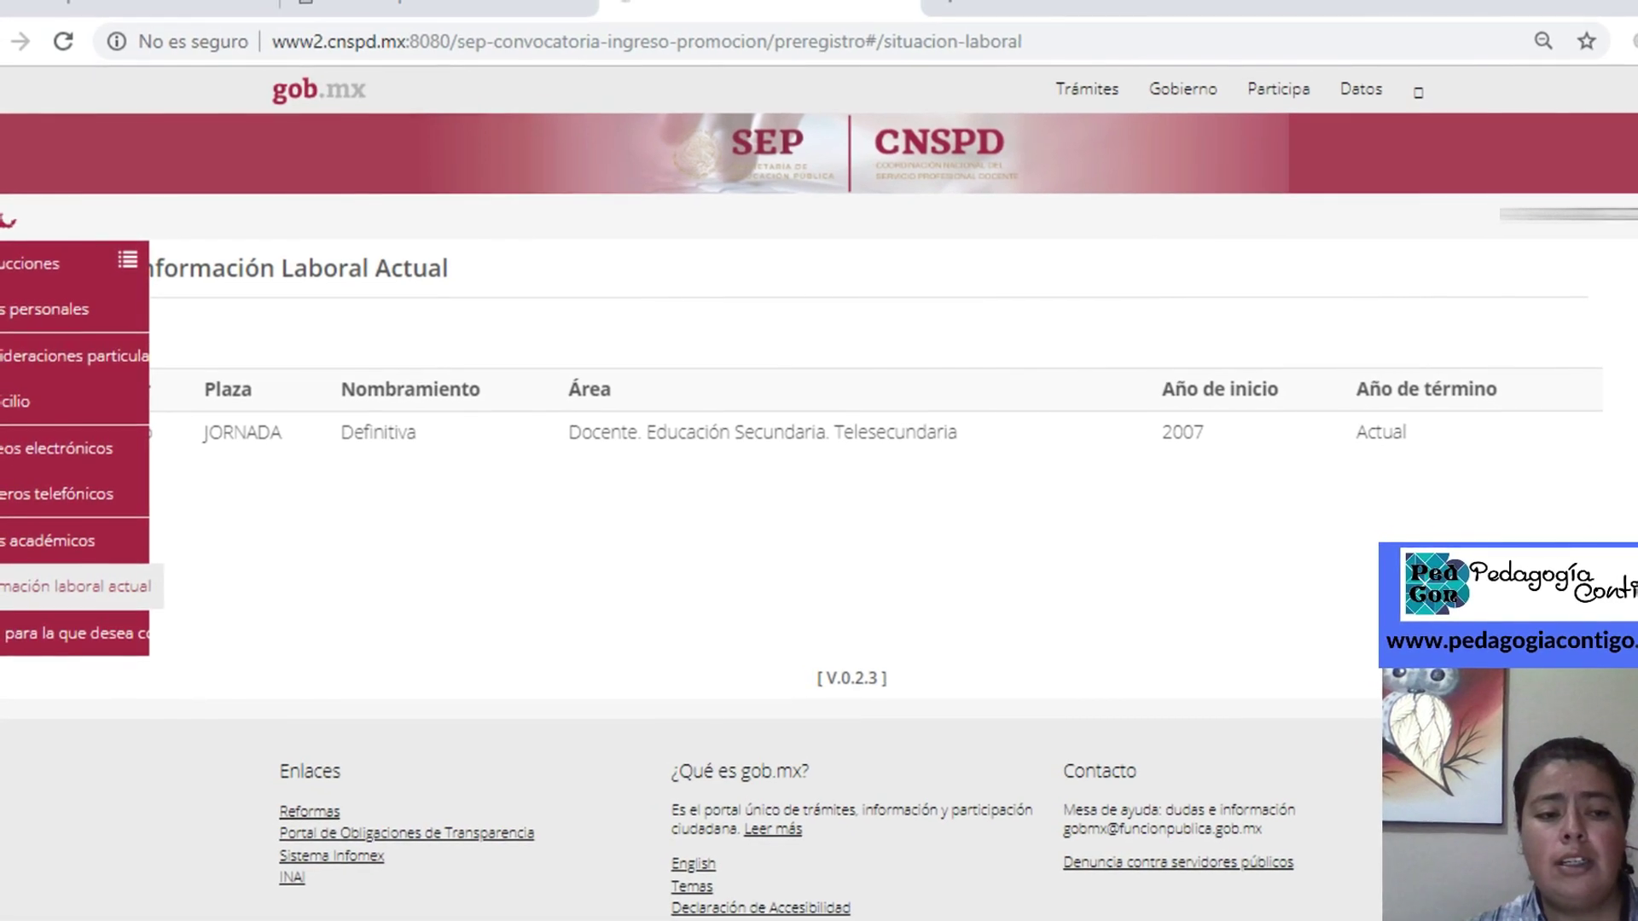
{"action": "left_click", "coordinate": [107, 631]}
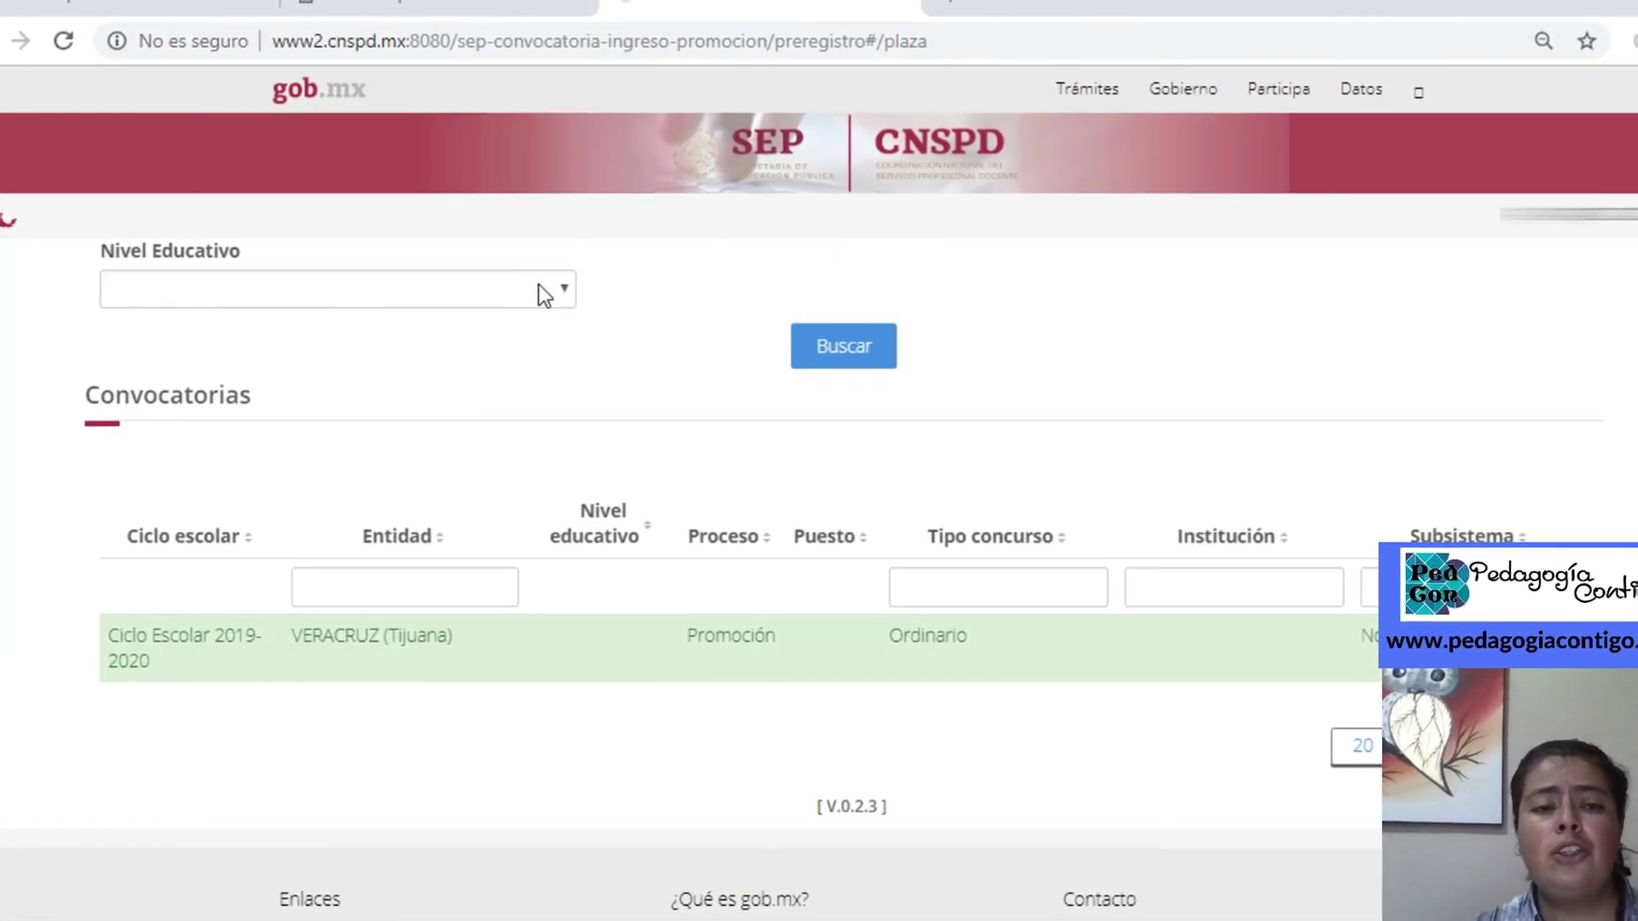
{"action": "left_click", "coordinate": [539, 290]}
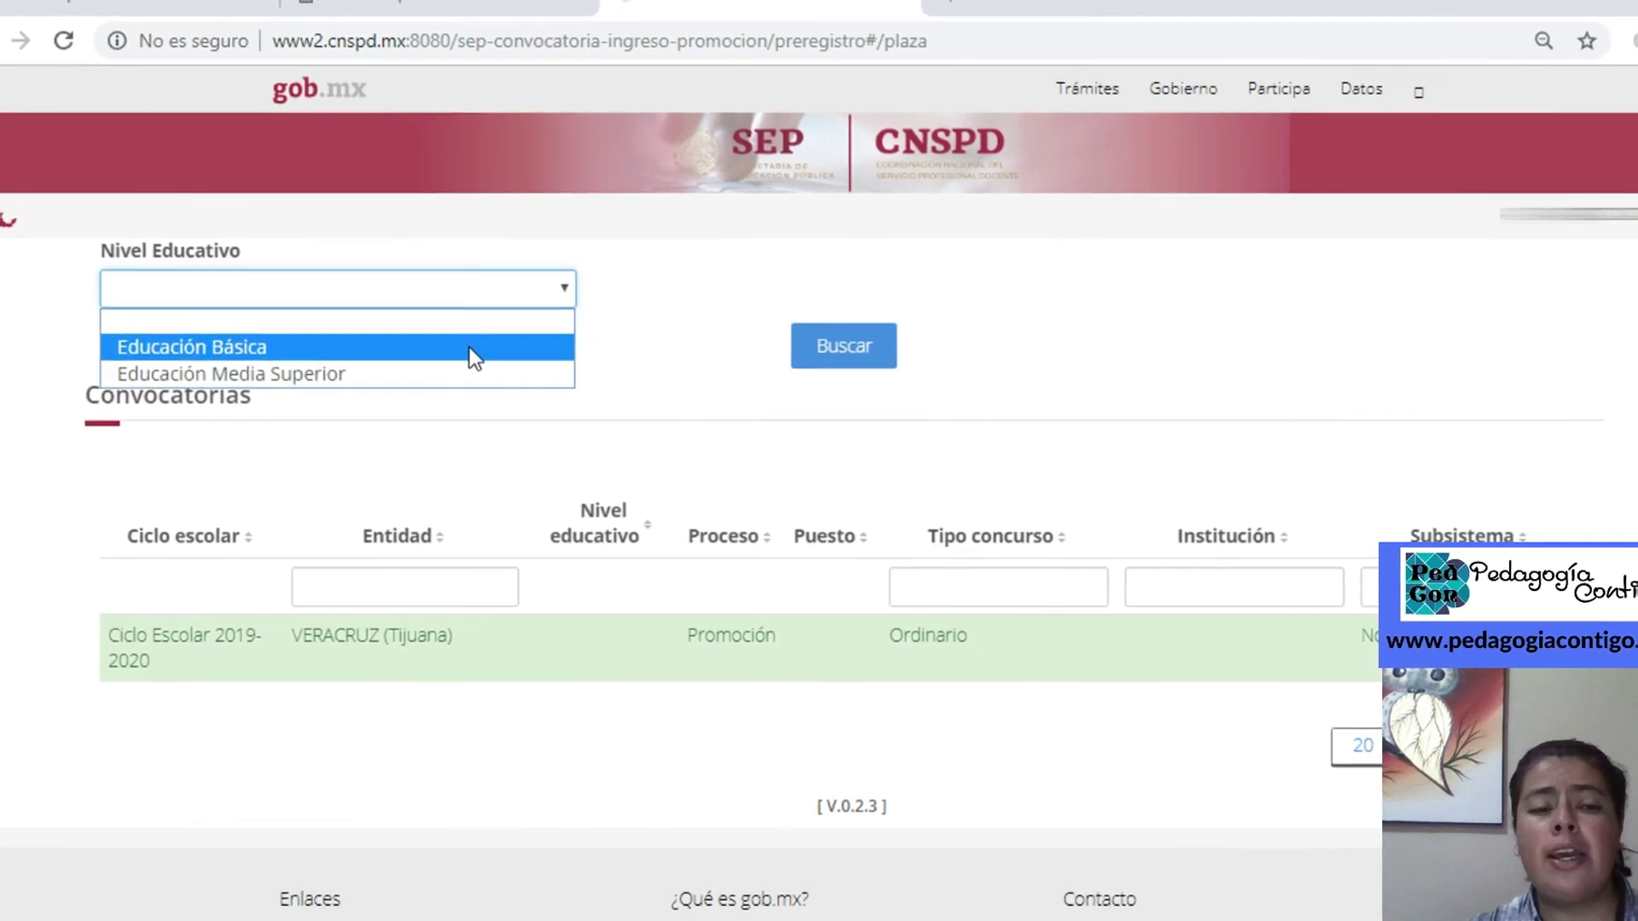
{"action": "left_click", "coordinate": [469, 346]}
{"action": "left_click", "coordinate": [822, 295]}
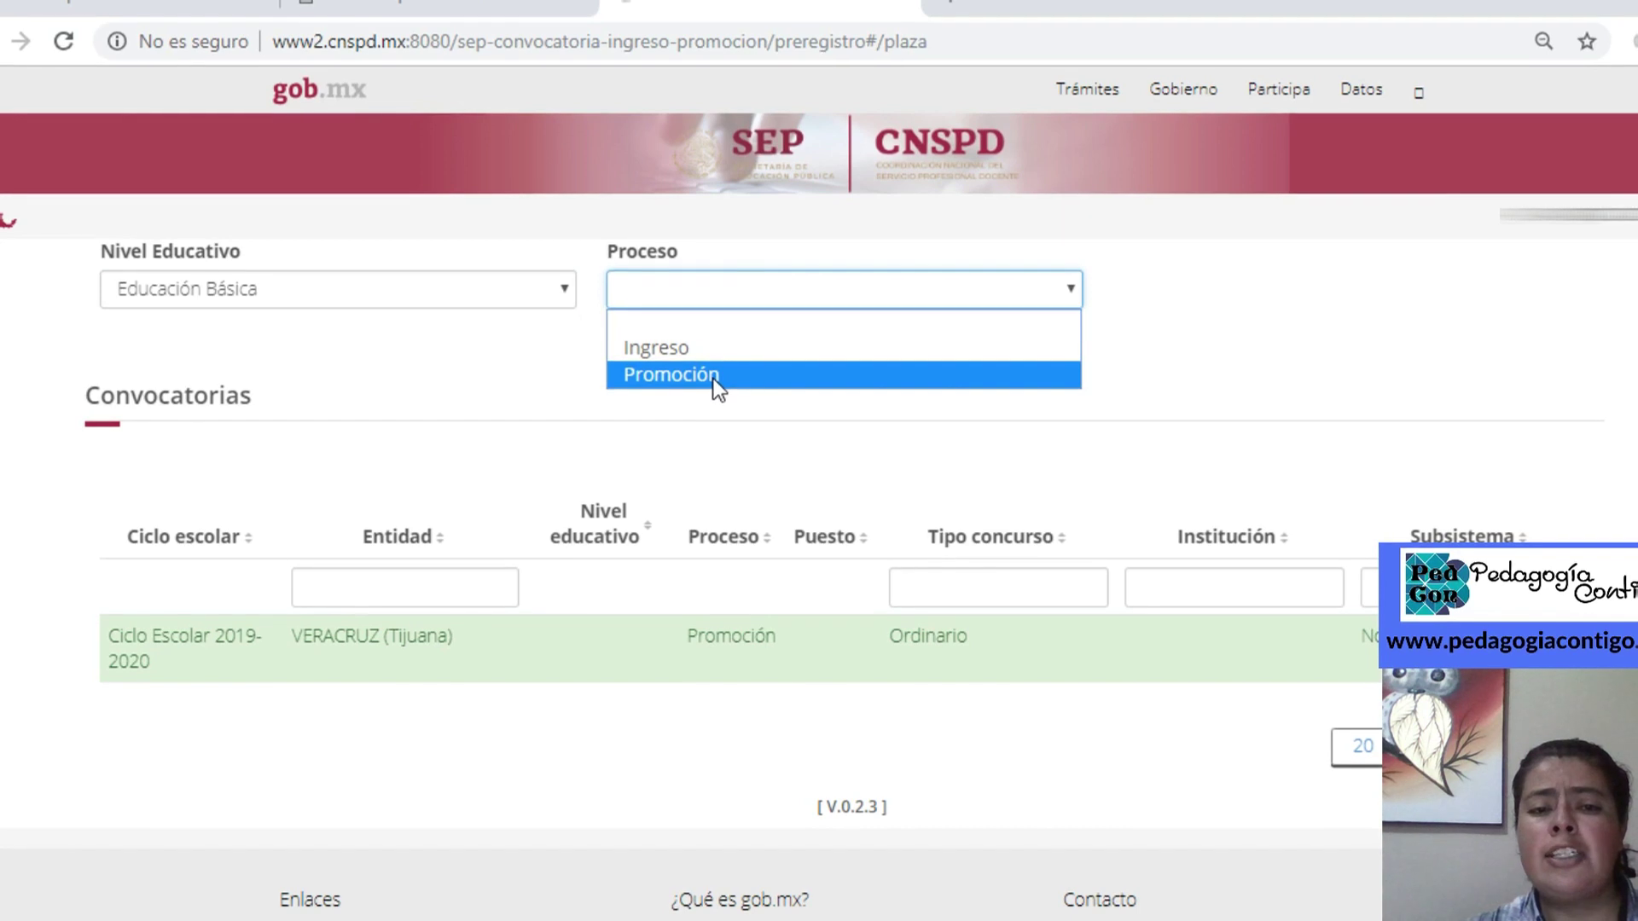
{"action": "left_click", "coordinate": [713, 377]}
{"action": "left_click", "coordinate": [1236, 288]}
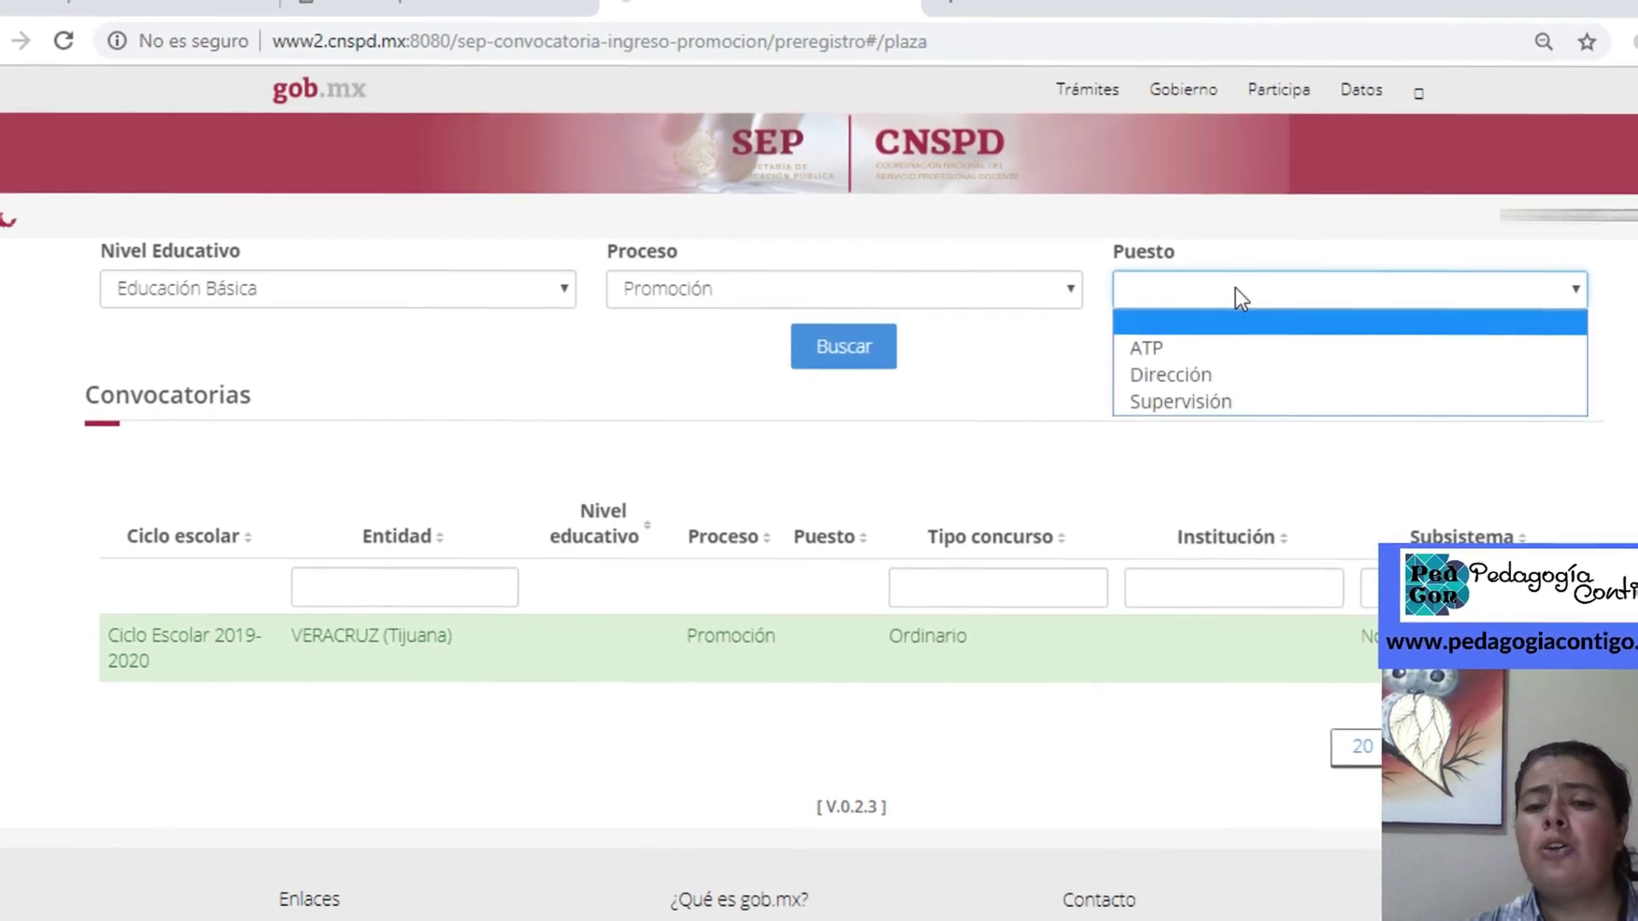
{"action": "left_click", "coordinate": [1194, 347]}
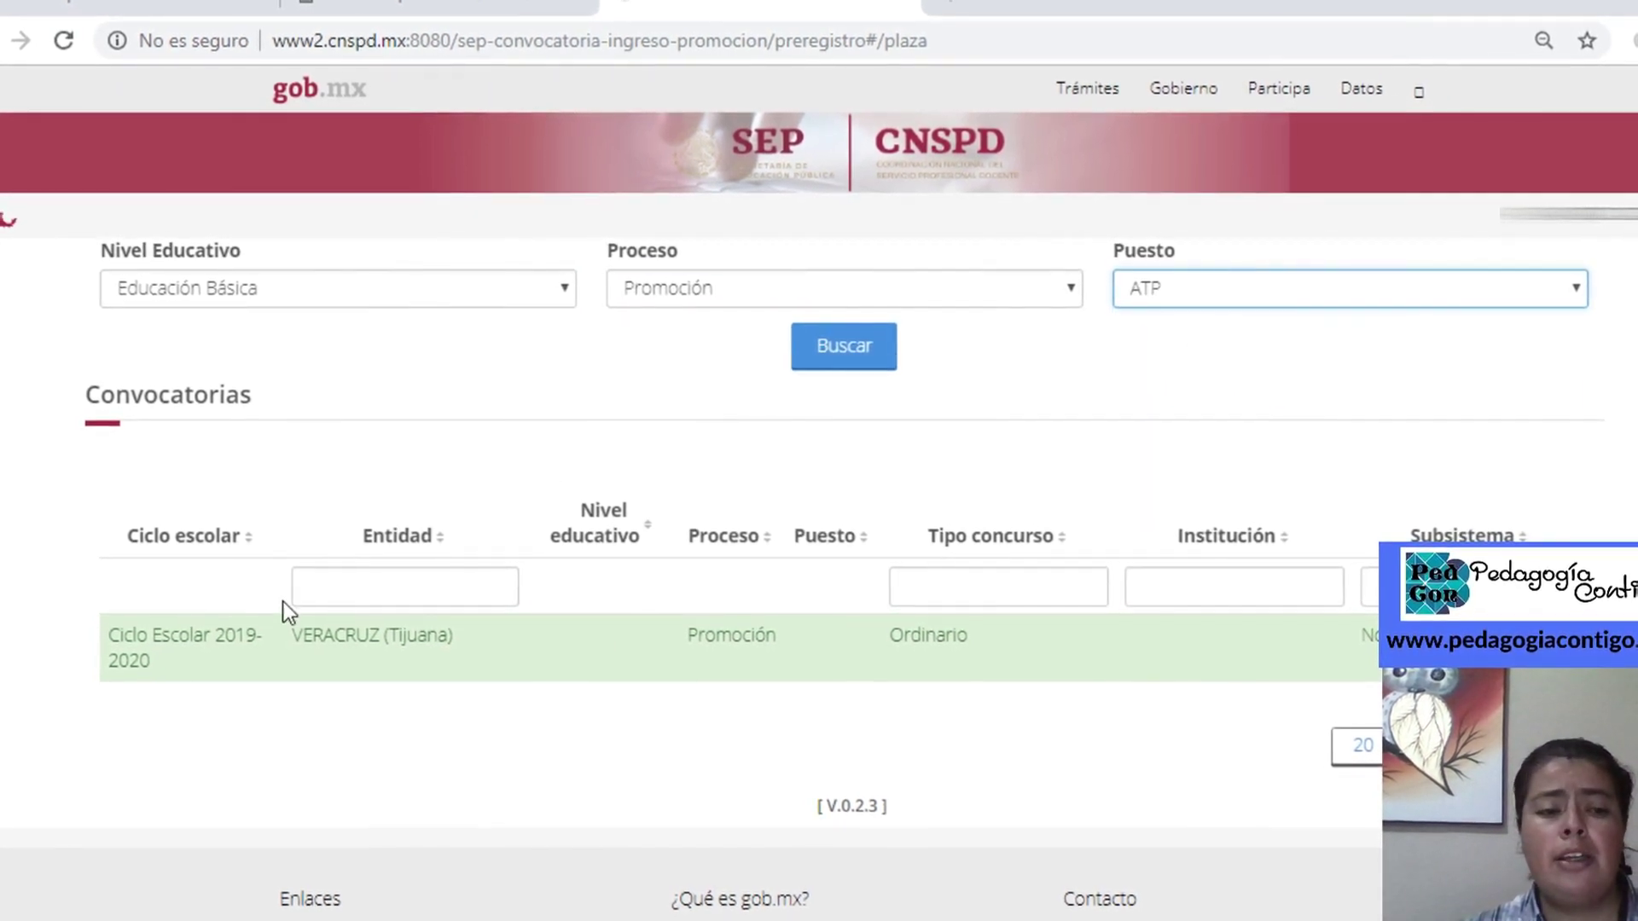
{"action": "left_click", "coordinate": [870, 348]}
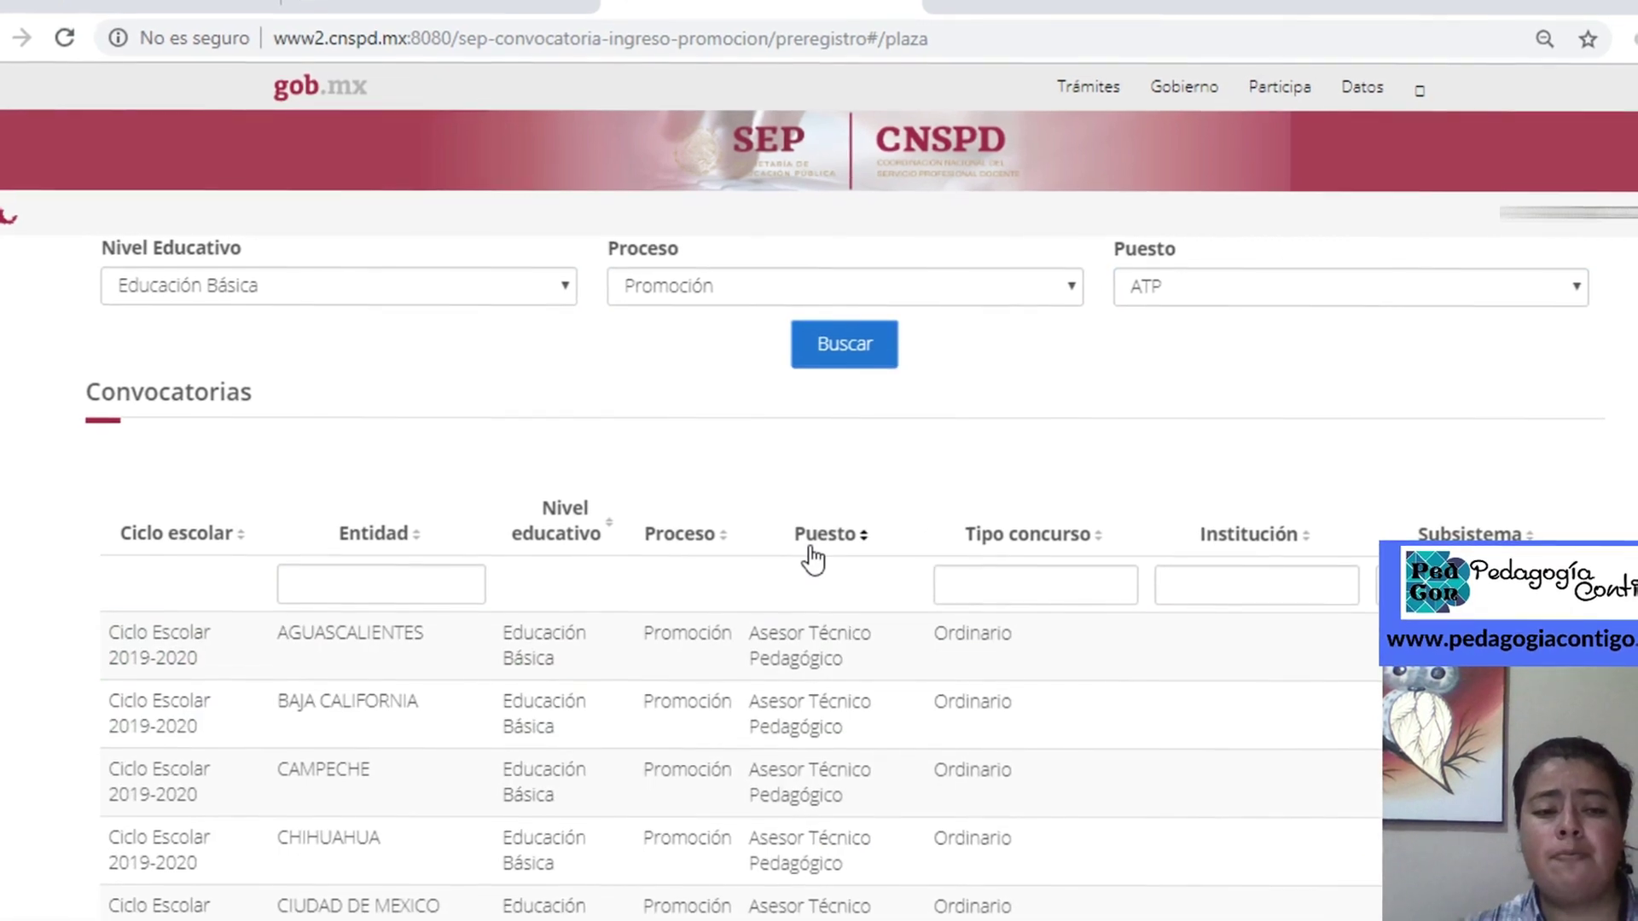
Find the VERACRUZ Asesor Técnico Pedagógico call on page 3 of the Convocatorias and accept it
{"action": "scroll", "coordinate": [418, 491], "scroll_direction": "down", "scroll_amount": 10}
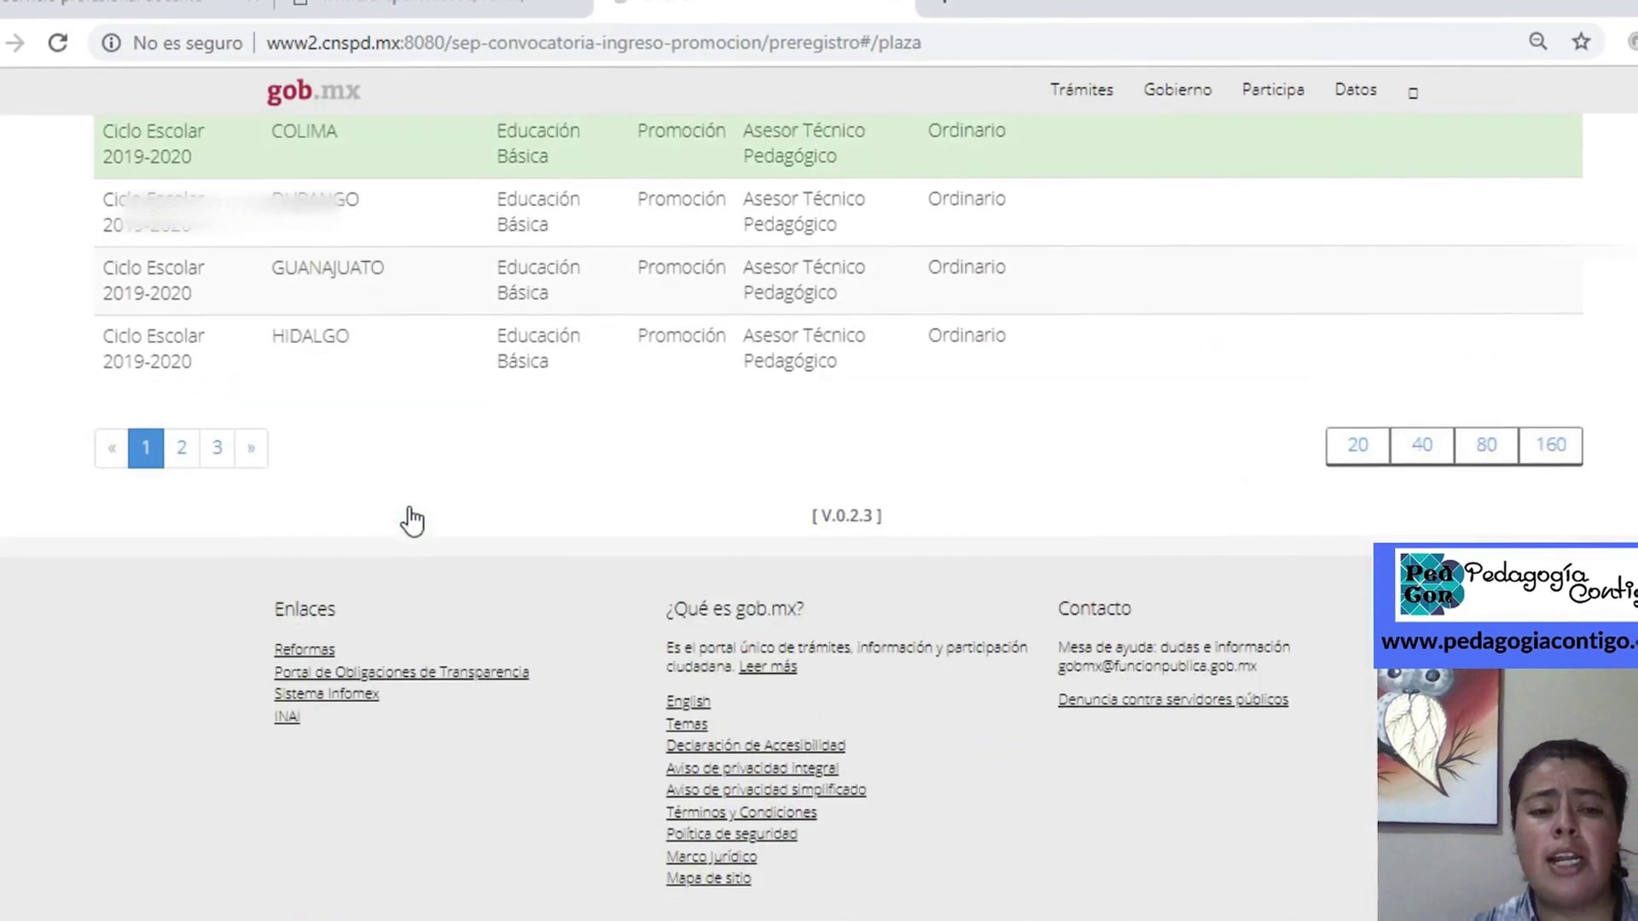
{"action": "left_click", "coordinate": [221, 426]}
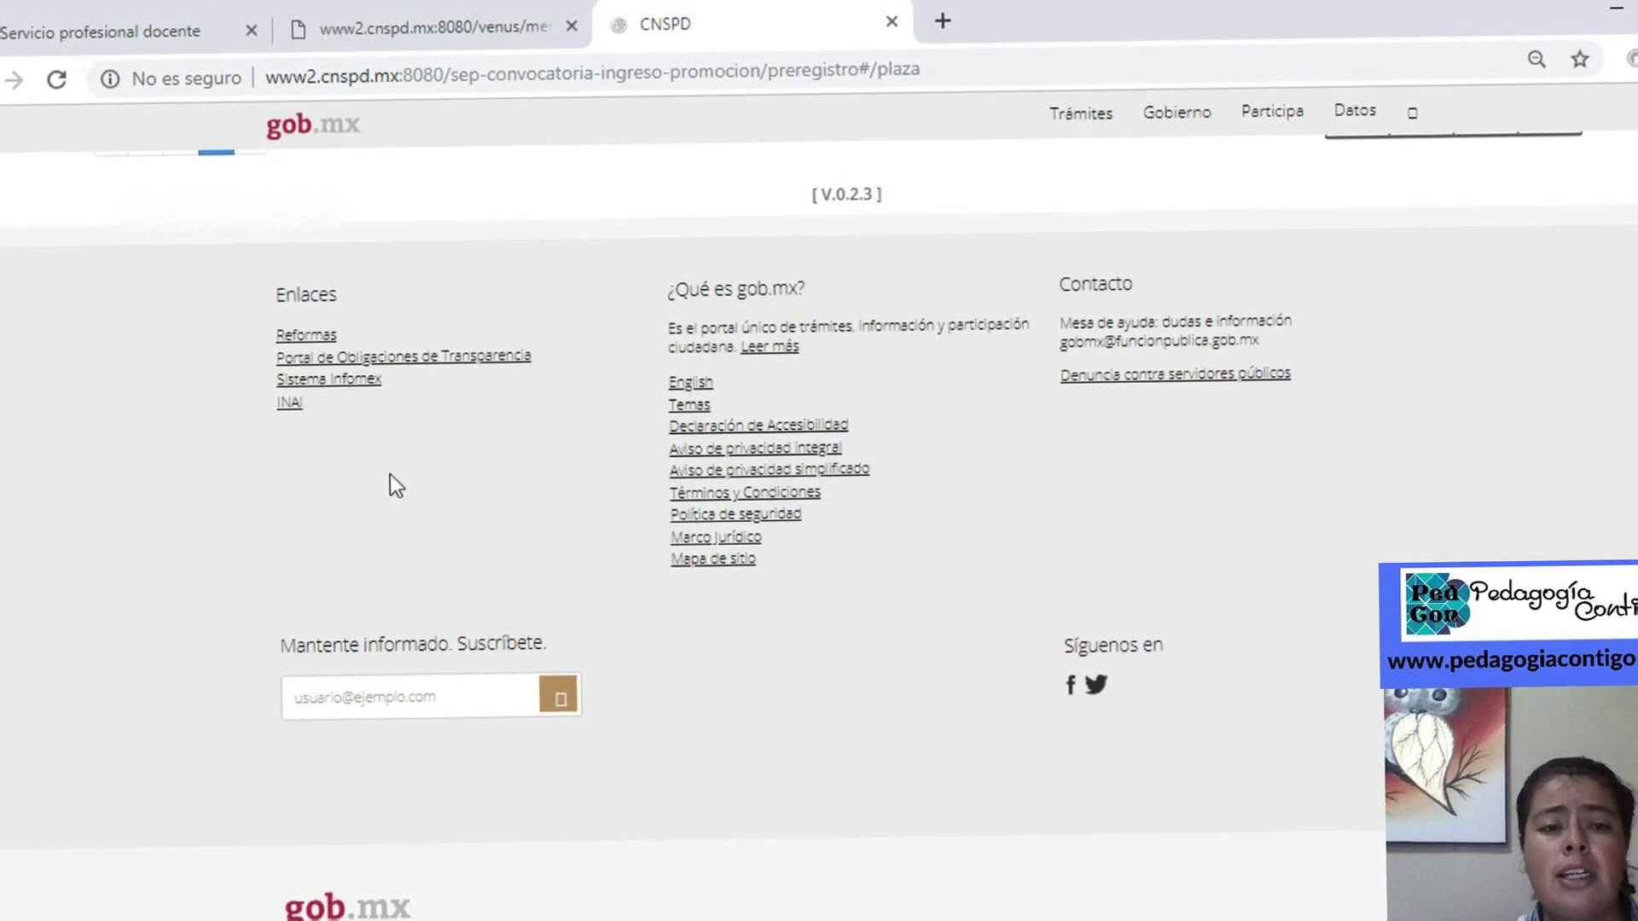
{"action": "scroll", "coordinate": [336, 473], "scroll_direction": "up", "scroll_amount": 3}
{"action": "scroll", "coordinate": [503, 468], "scroll_direction": "up", "scroll_amount": 3}
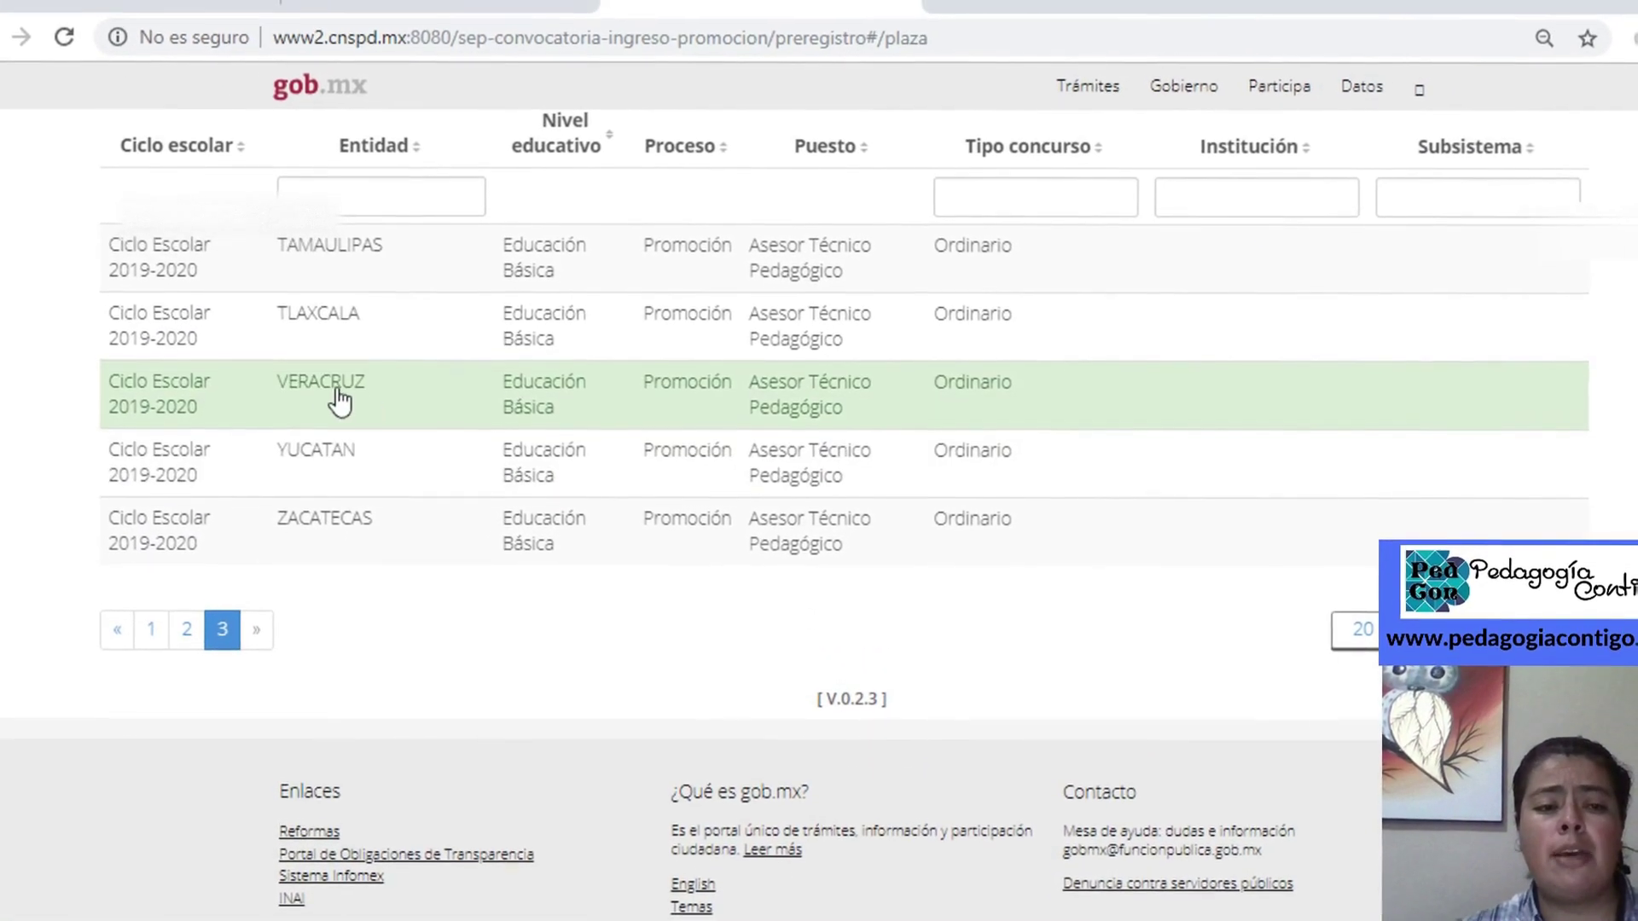
{"action": "left_click", "coordinate": [340, 400]}
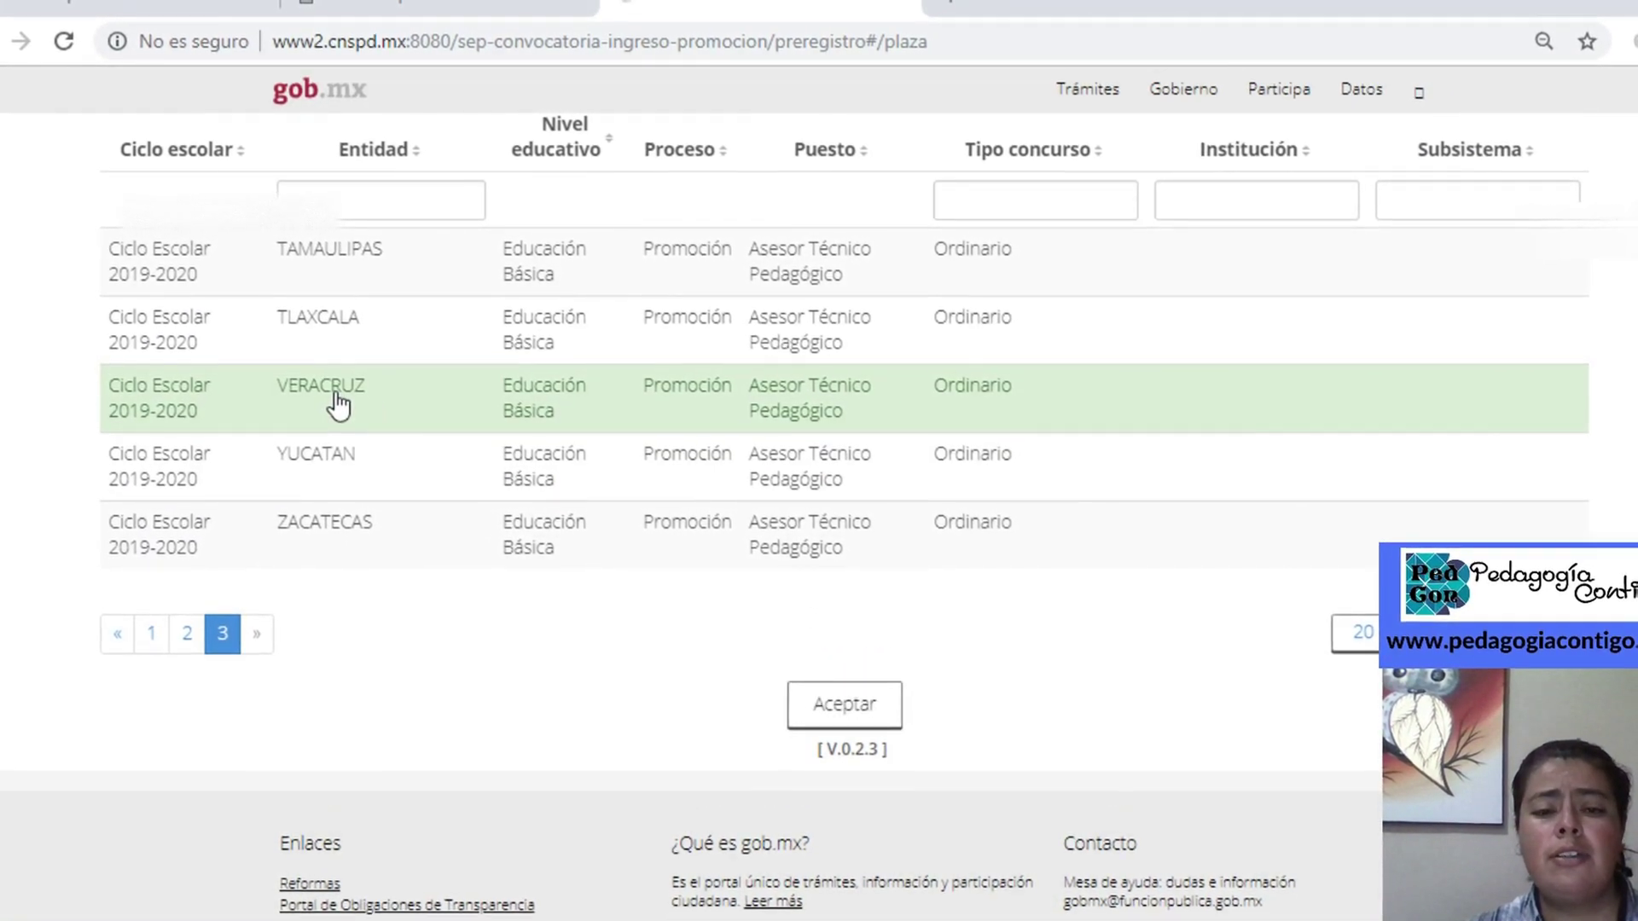
{"action": "left_click", "coordinate": [848, 710]}
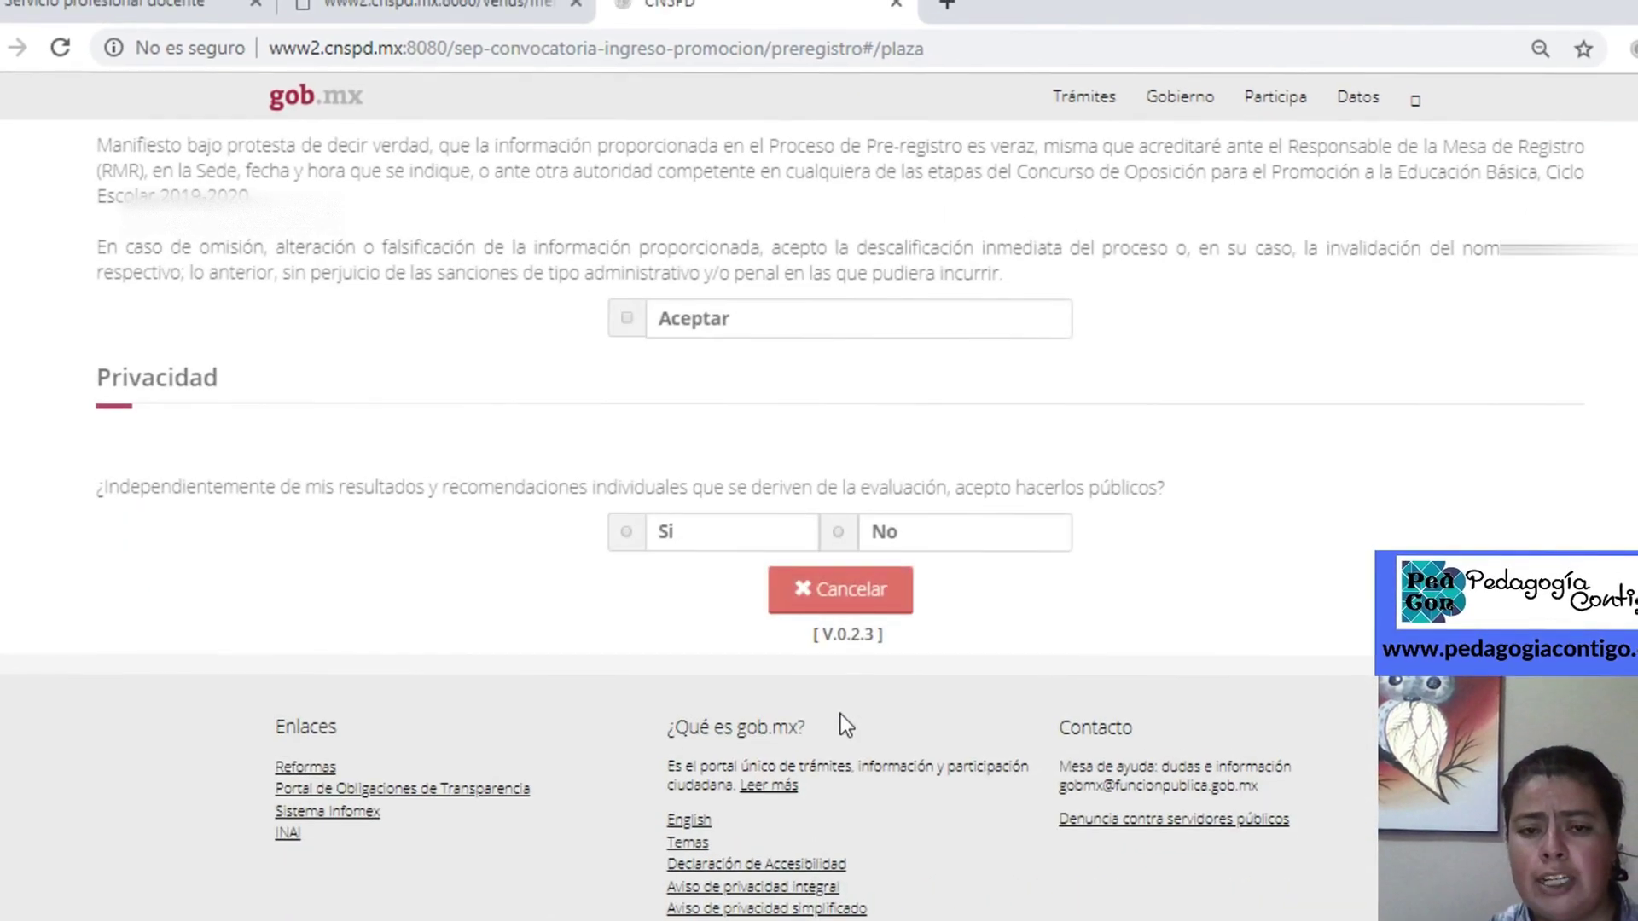
Accept the Acuerdos, answer Si to making the evaluation results public, and continue
{"action": "scroll", "coordinate": [770, 654], "scroll_direction": "up", "scroll_amount": 5}
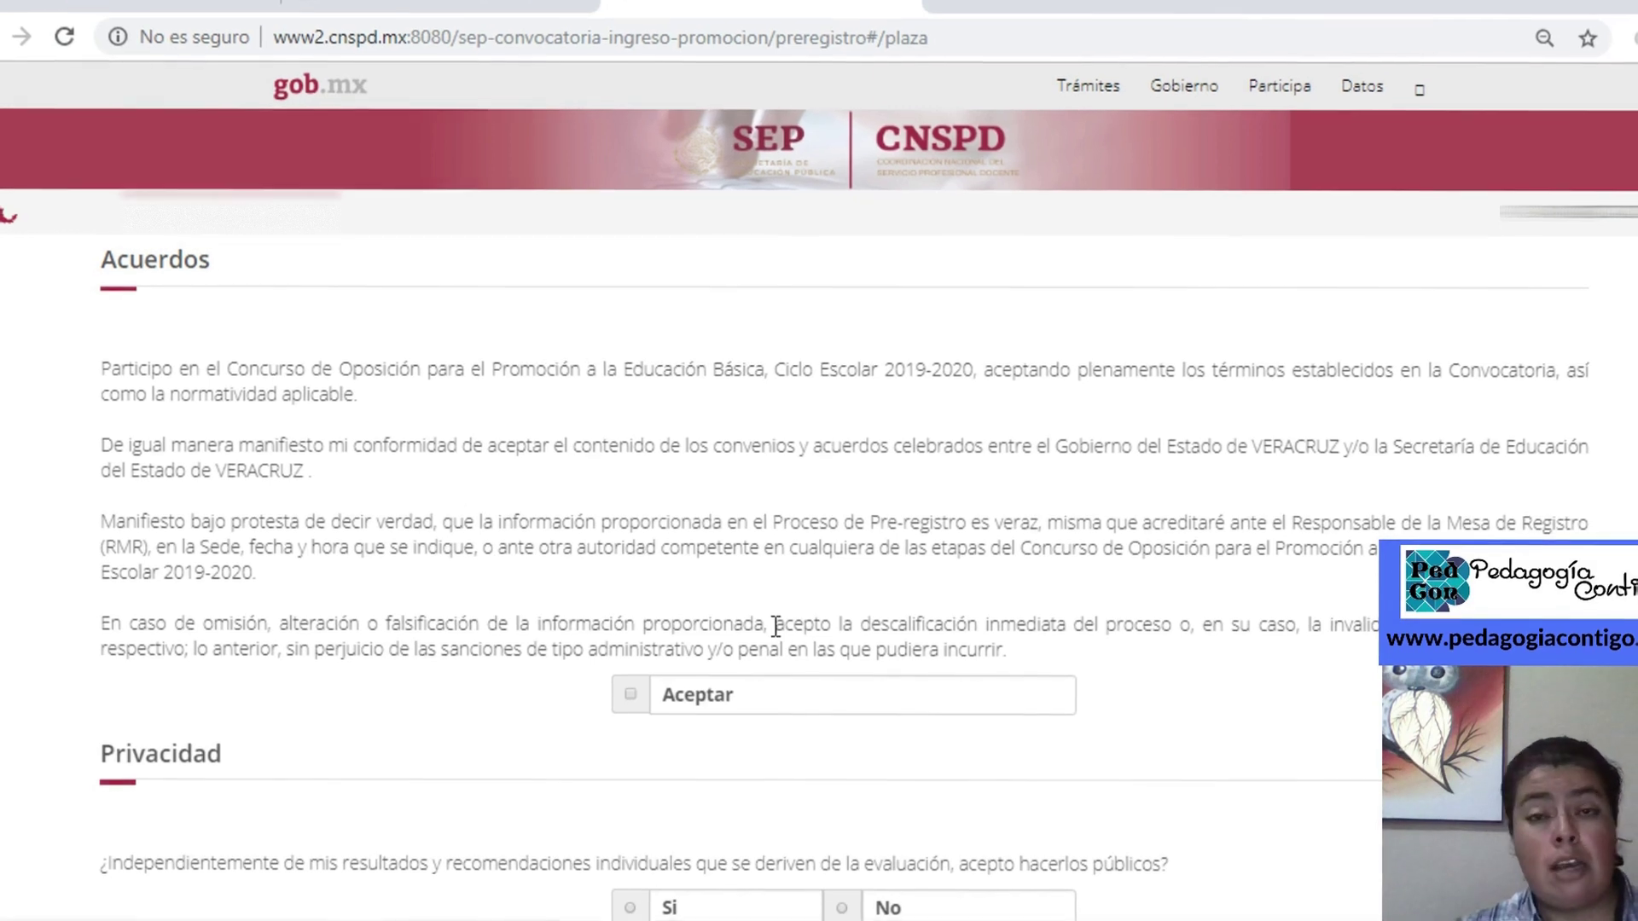
{"action": "scroll", "coordinate": [775, 628], "scroll_direction": "down", "scroll_amount": 2}
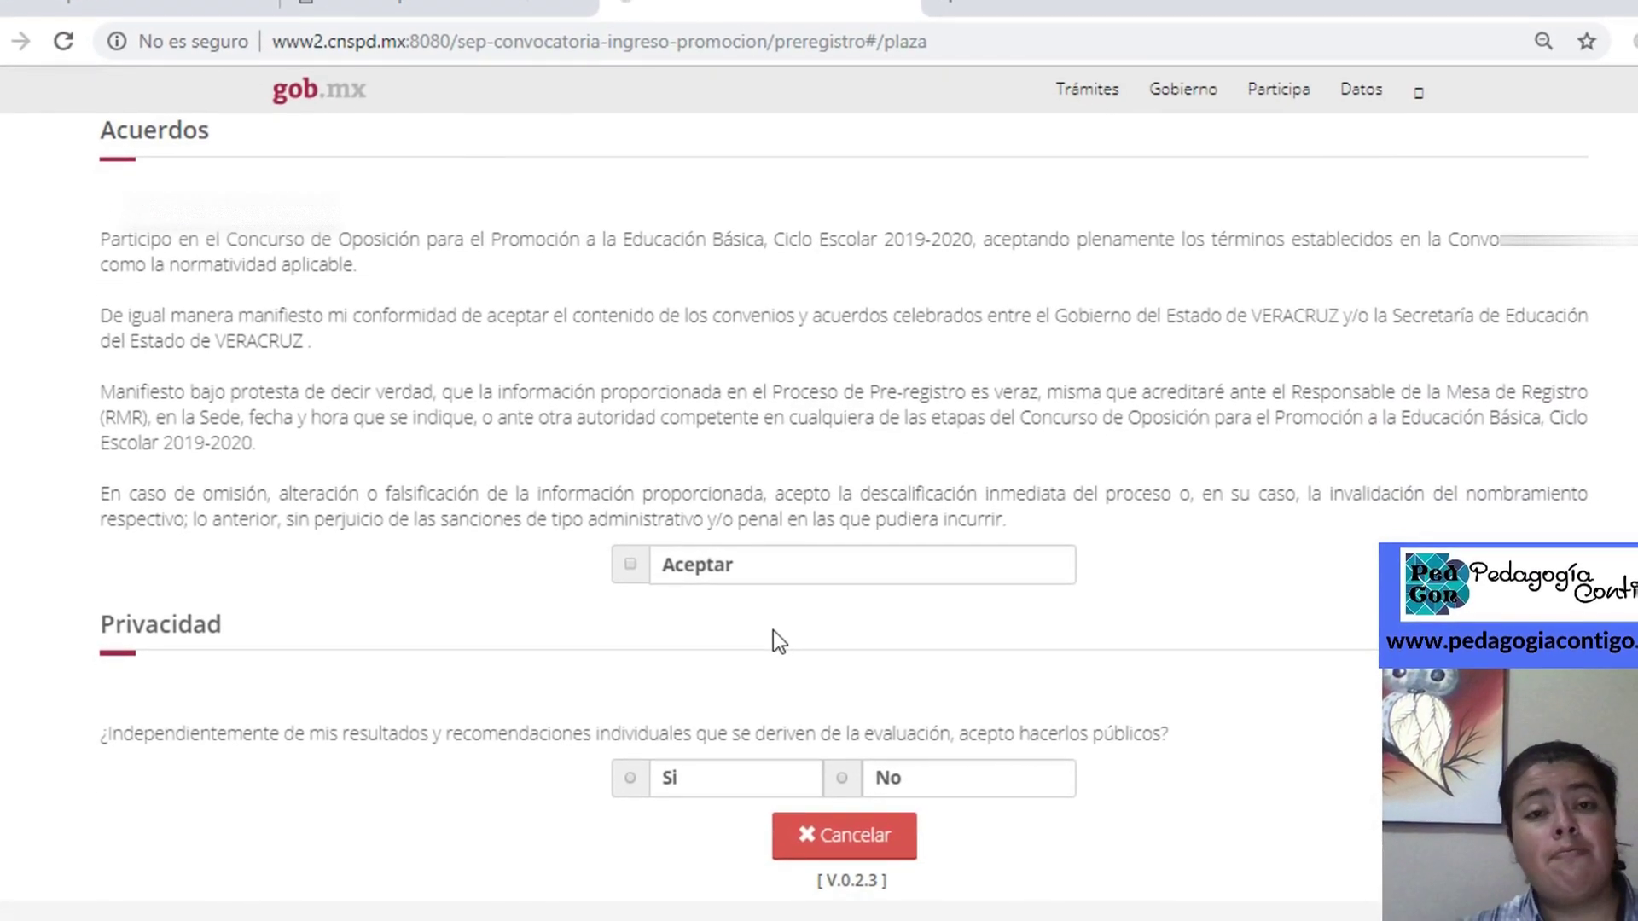
{"action": "left_click", "coordinate": [787, 589]}
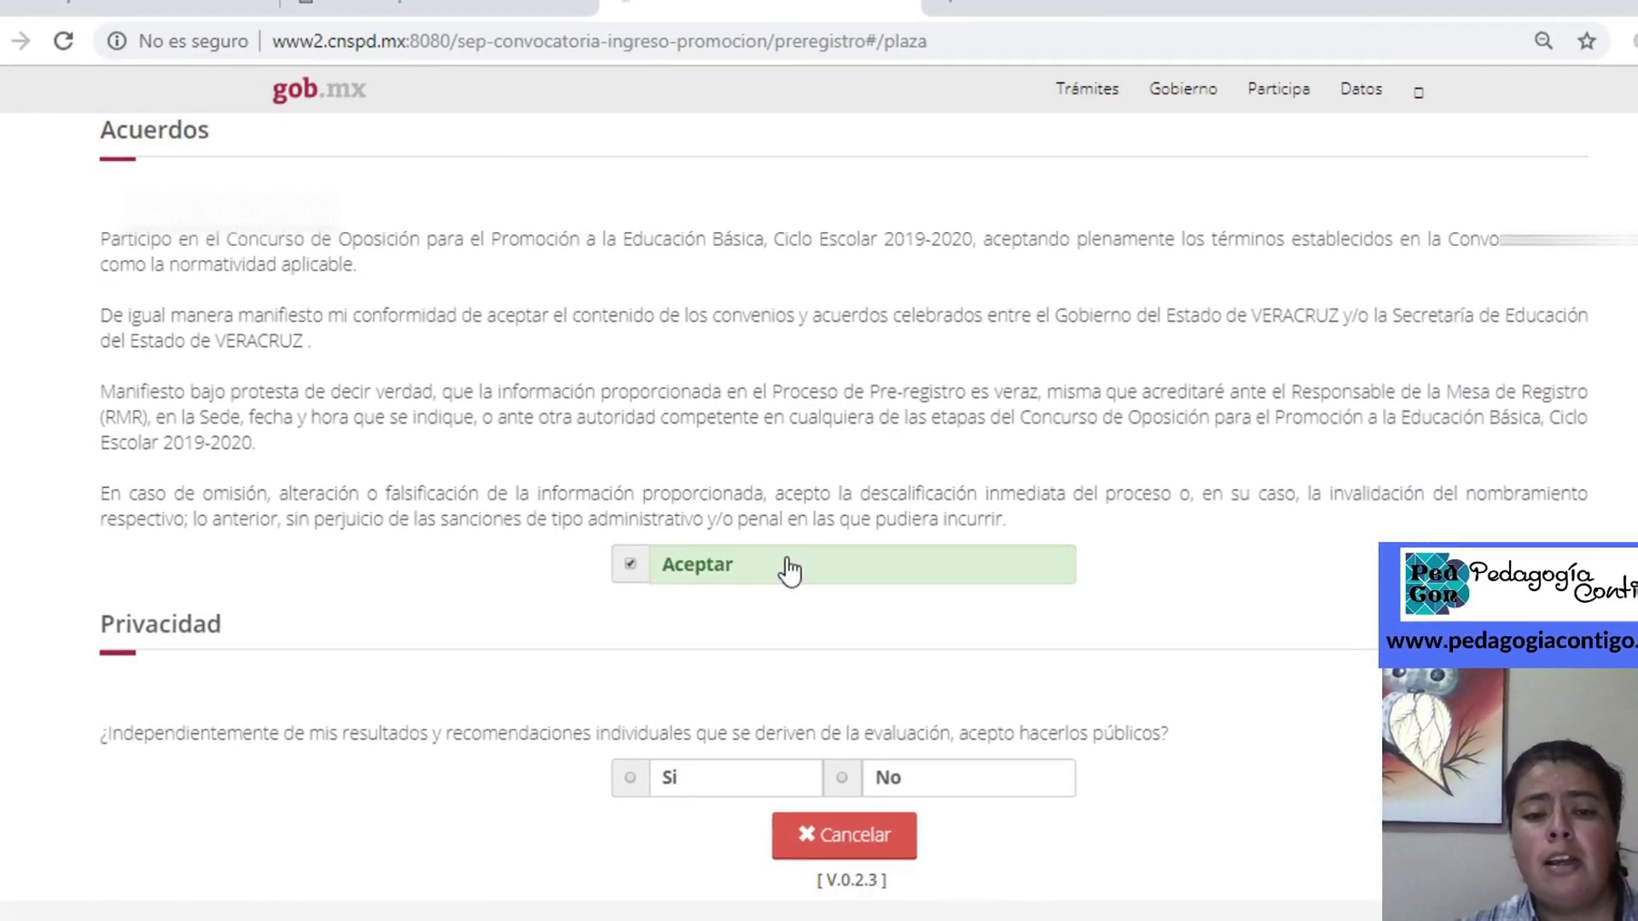
{"action": "left_click", "coordinate": [756, 781]}
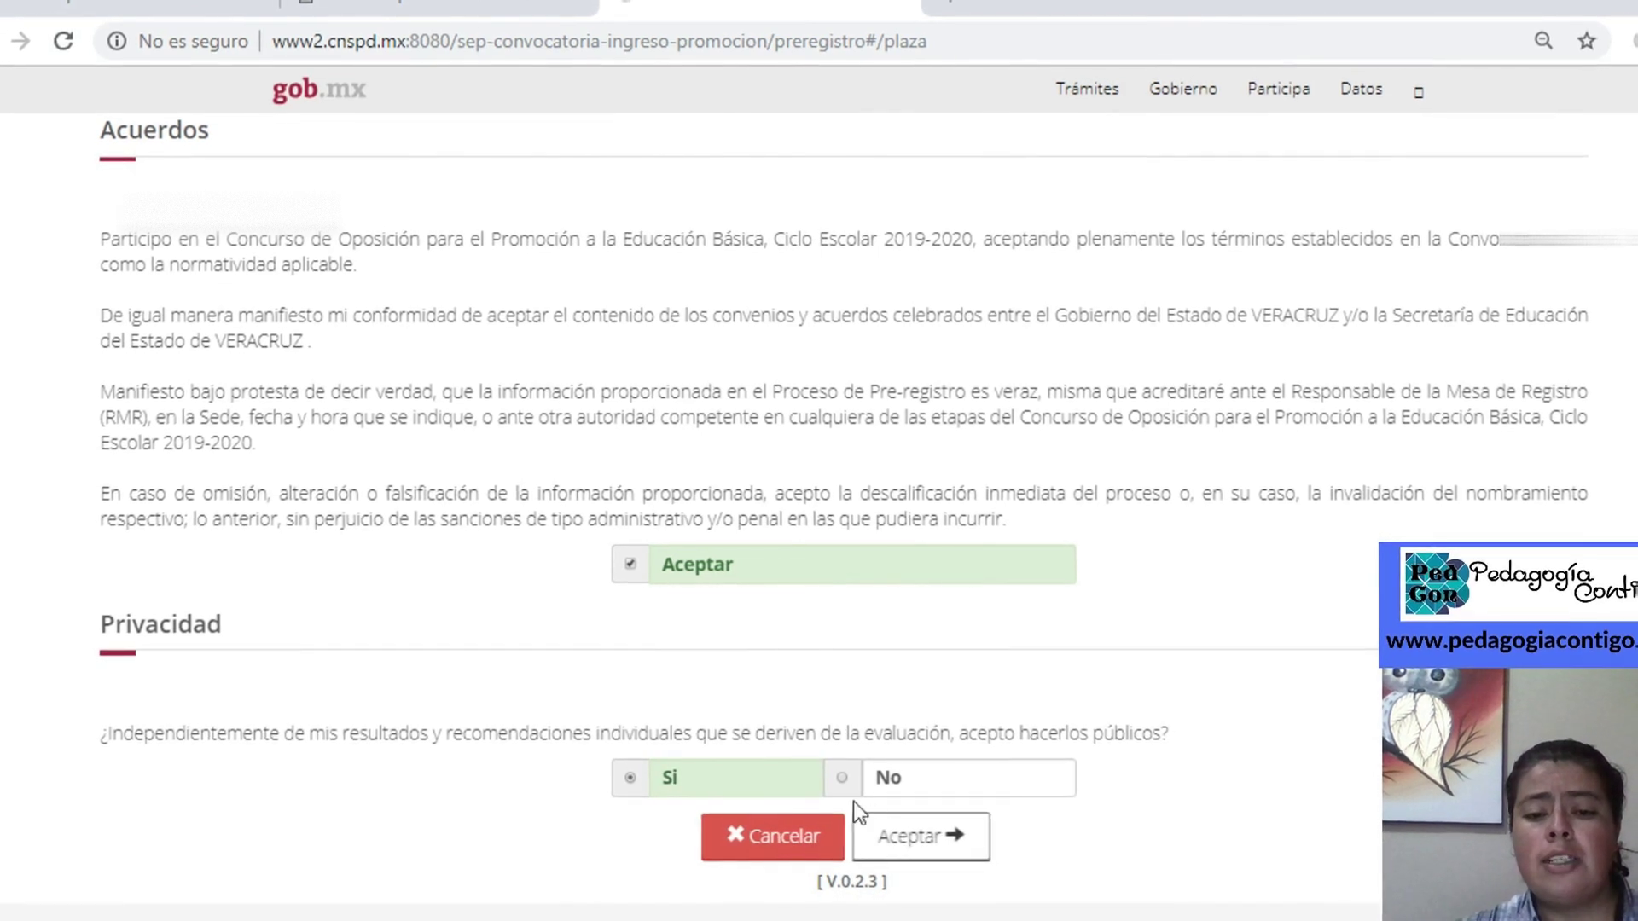
{"action": "left_click", "coordinate": [920, 836]}
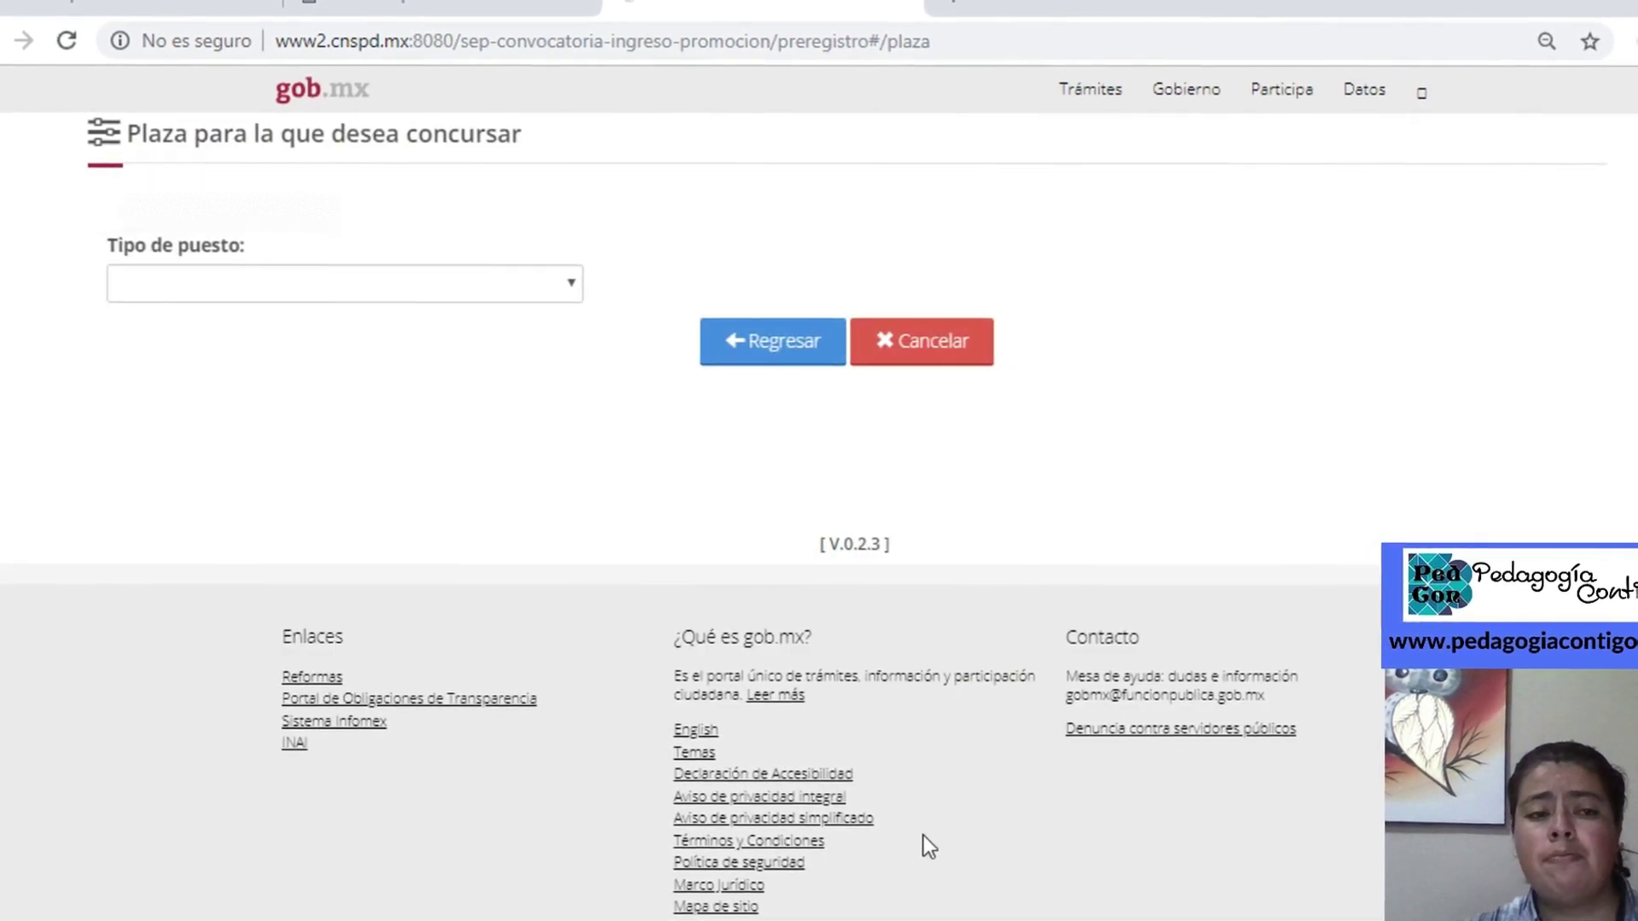
Set Tipo de puesto and Tipo de función to Asesor Técnico Pedagógico, Servicio educativo to Secundaria and Modalidad to Telesecundaria
{"action": "left_click", "coordinate": [532, 285]}
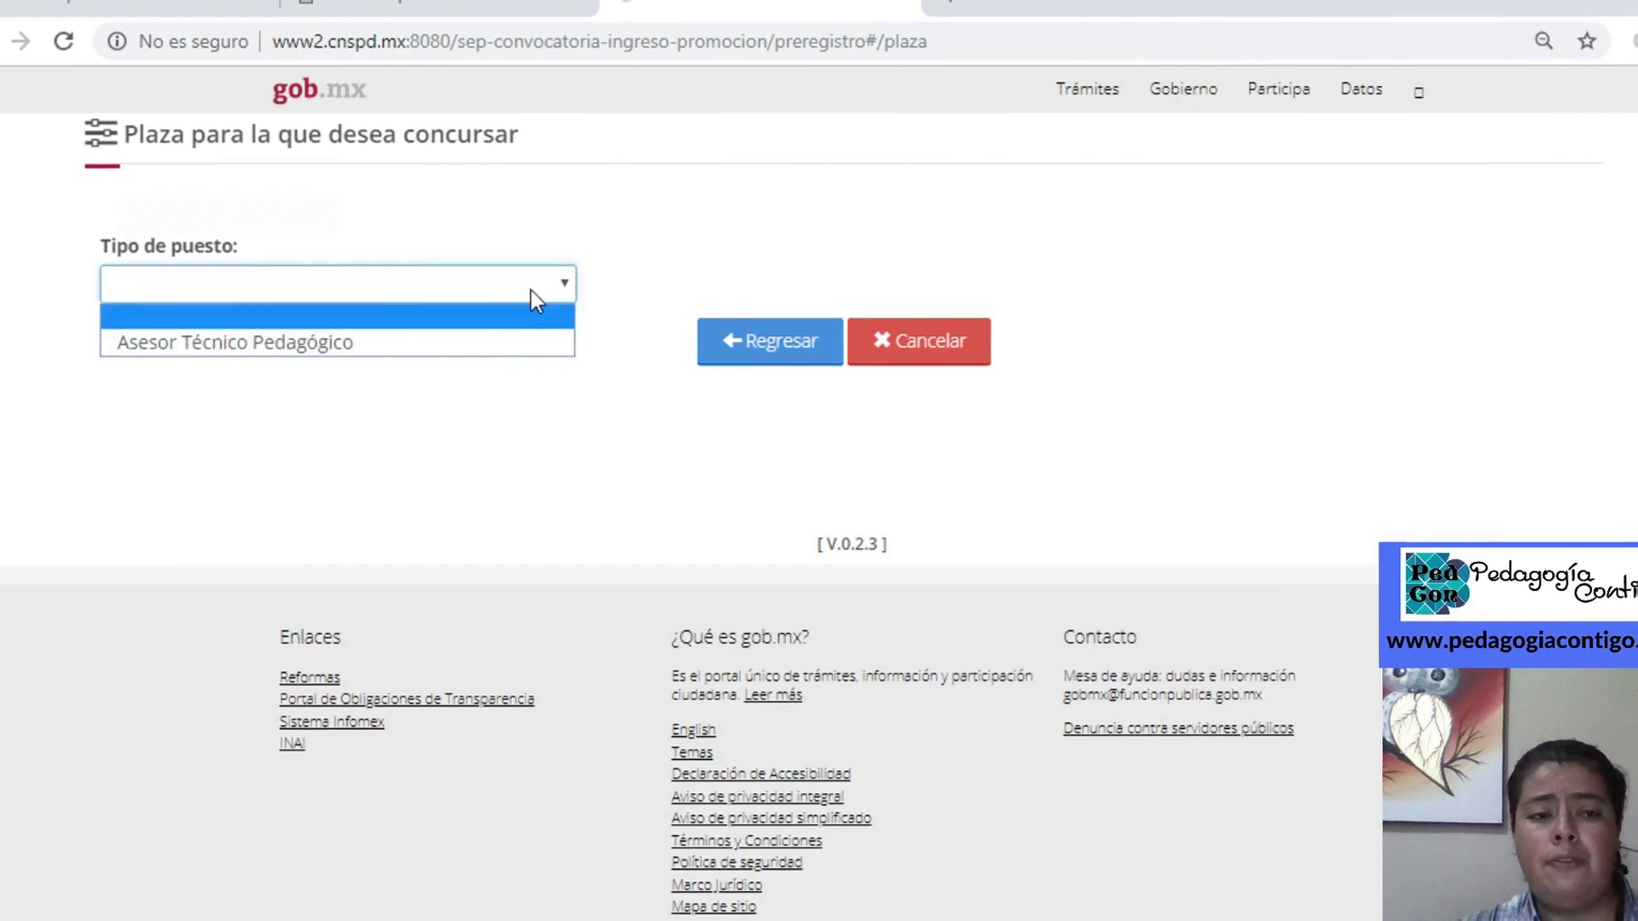
{"action": "left_click", "coordinate": [494, 341]}
{"action": "left_click", "coordinate": [815, 284]}
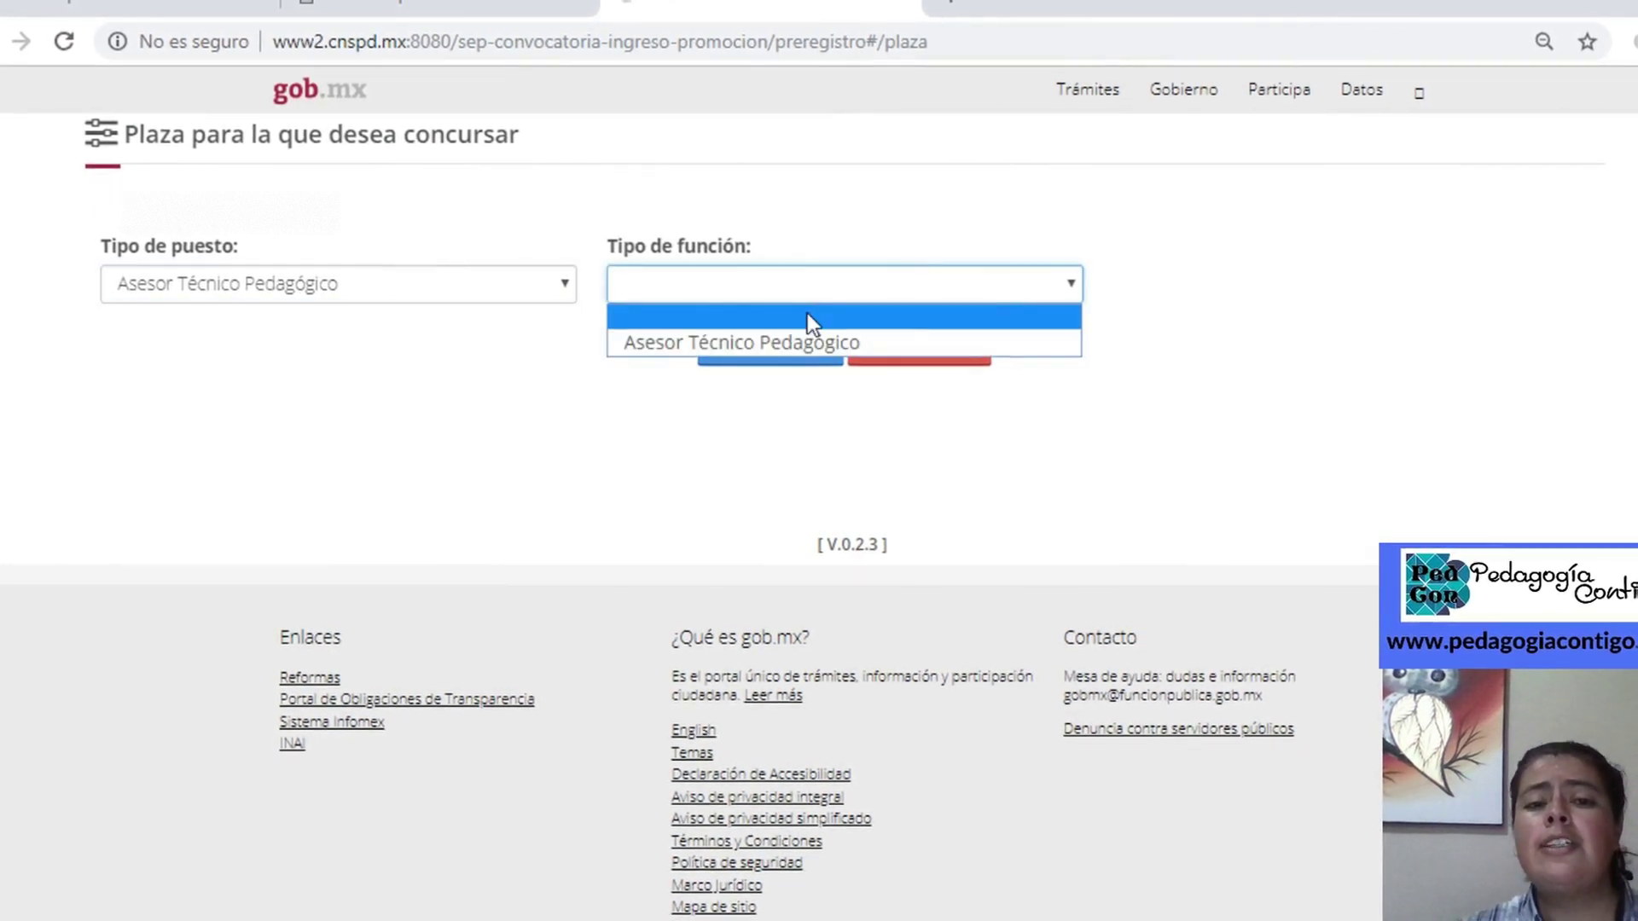
{"action": "left_click", "coordinate": [797, 344]}
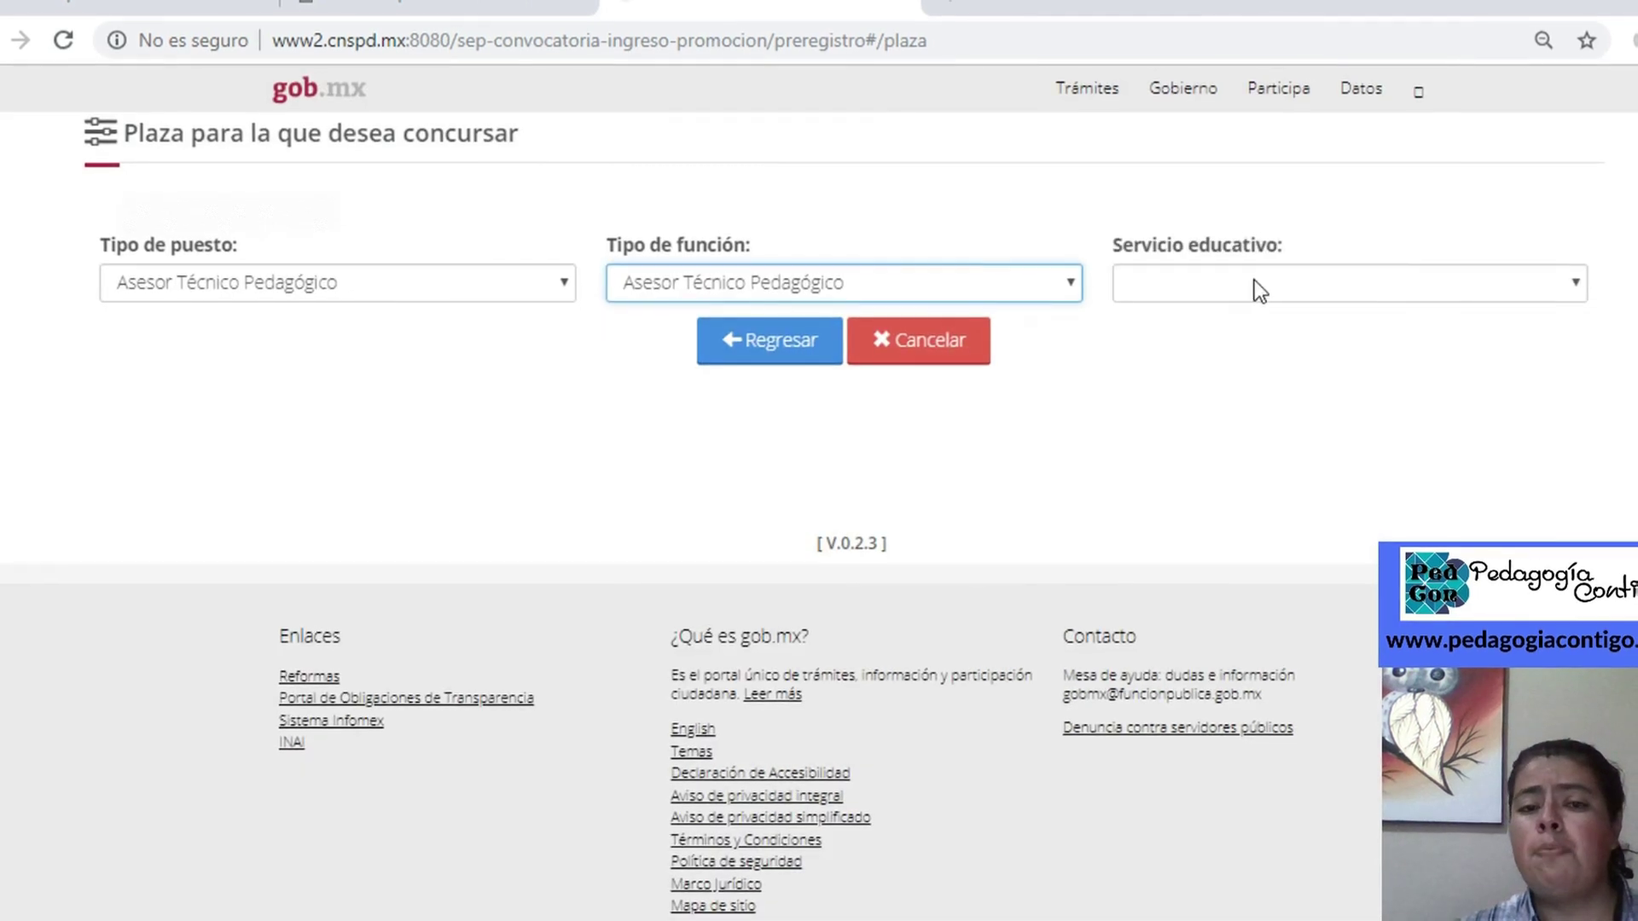
{"action": "left_click", "coordinate": [1254, 282]}
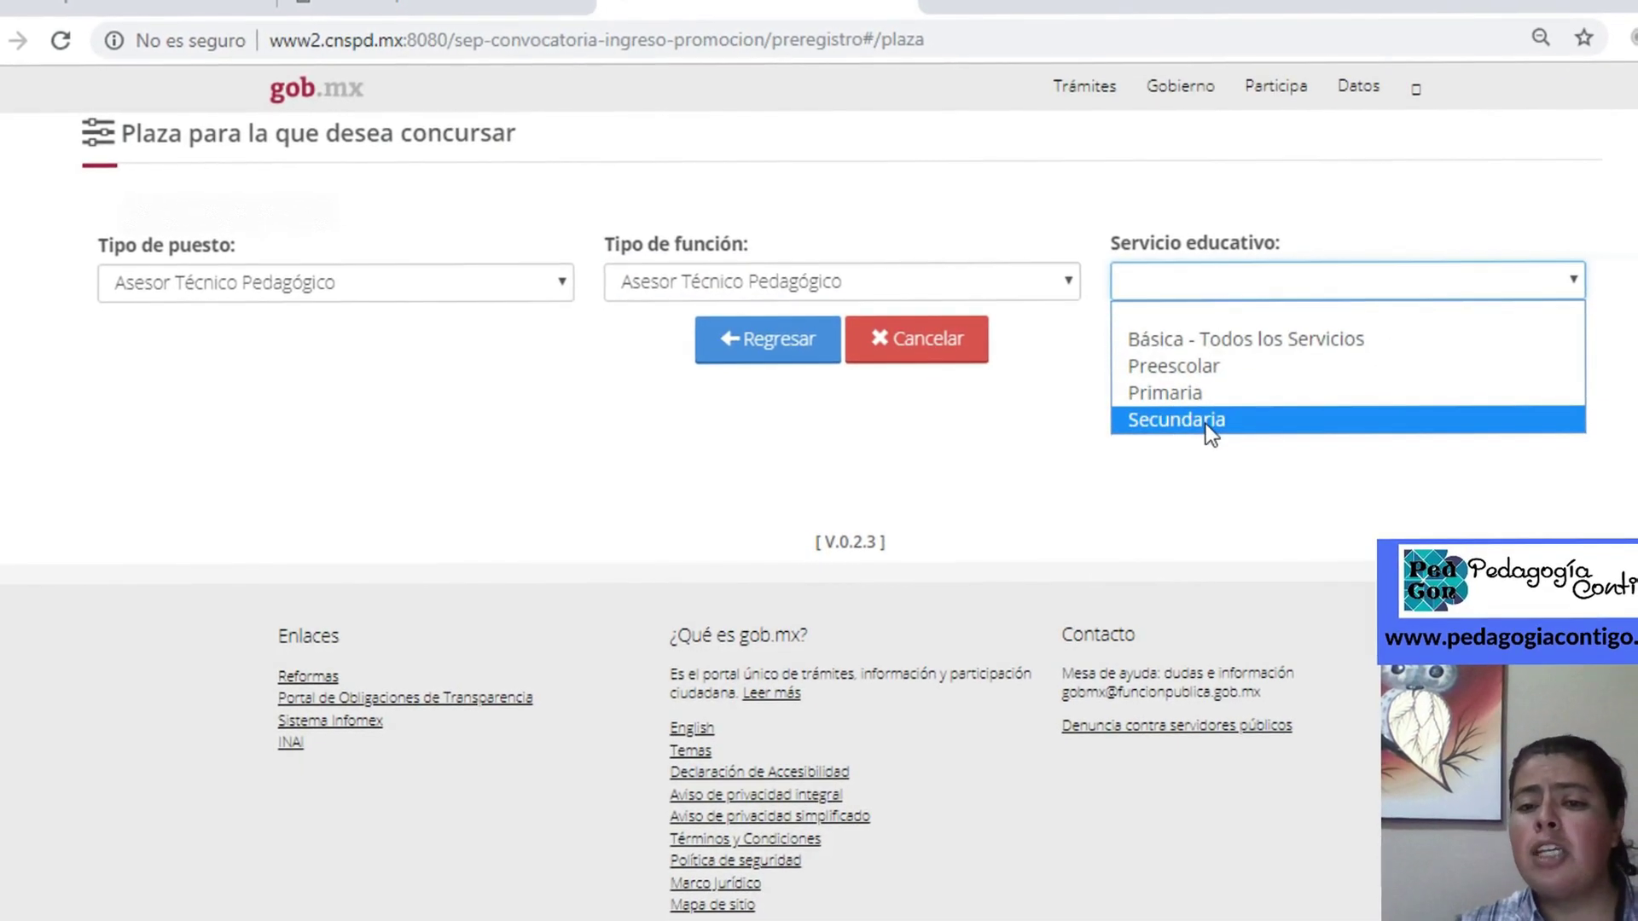
{"action": "left_click", "coordinate": [1206, 423]}
{"action": "left_click", "coordinate": [331, 366]}
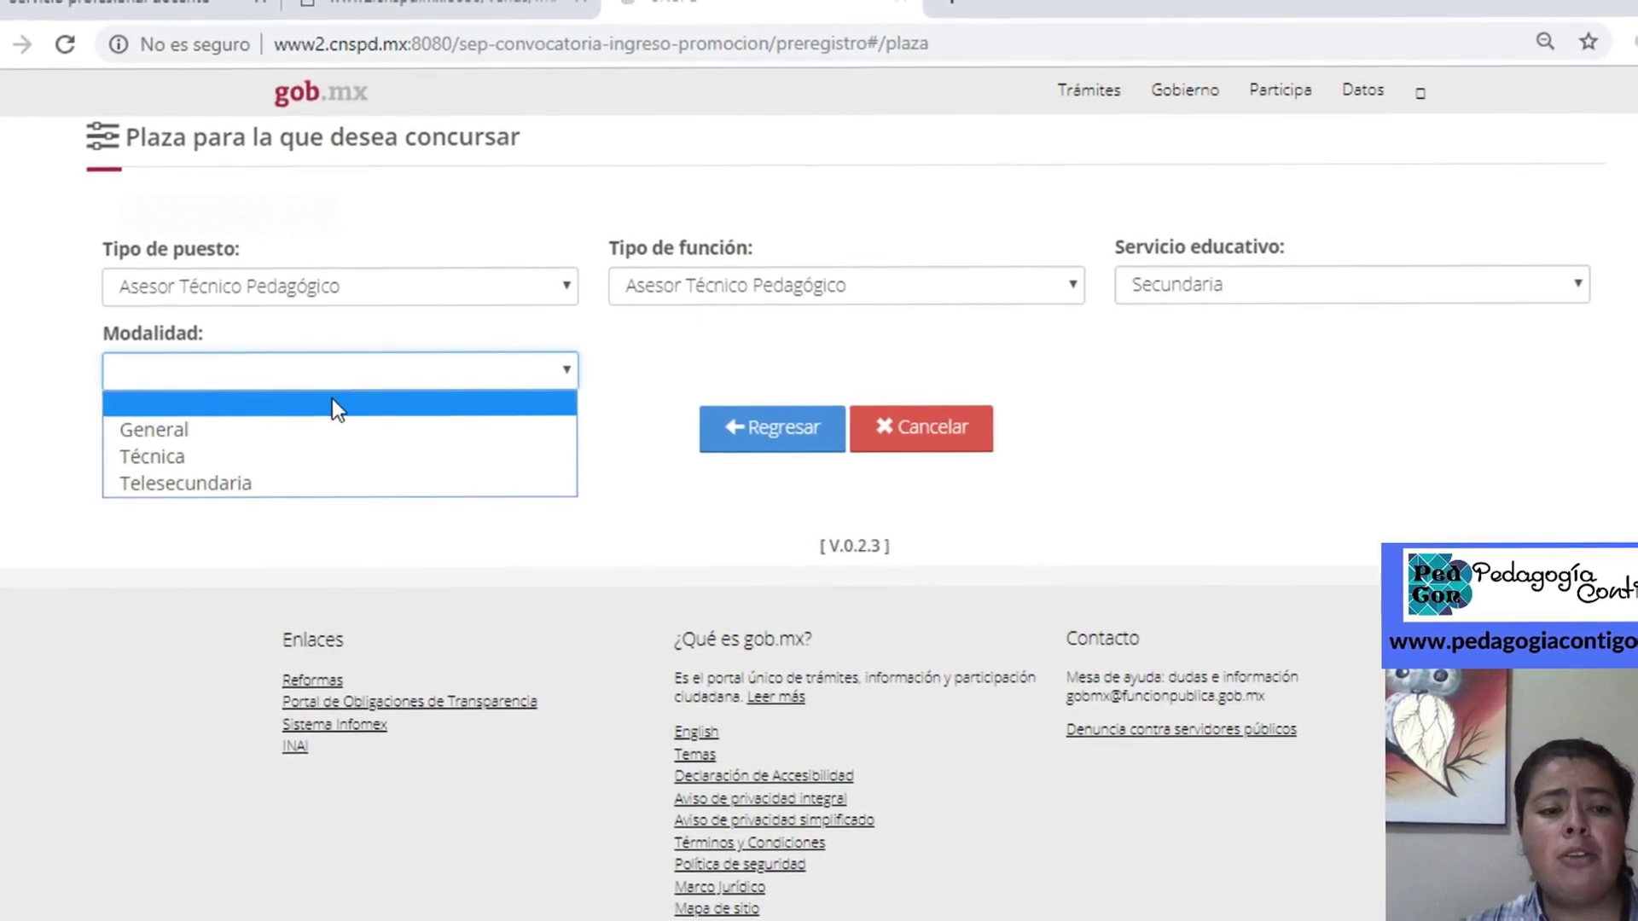
{"action": "left_click", "coordinate": [286, 483]}
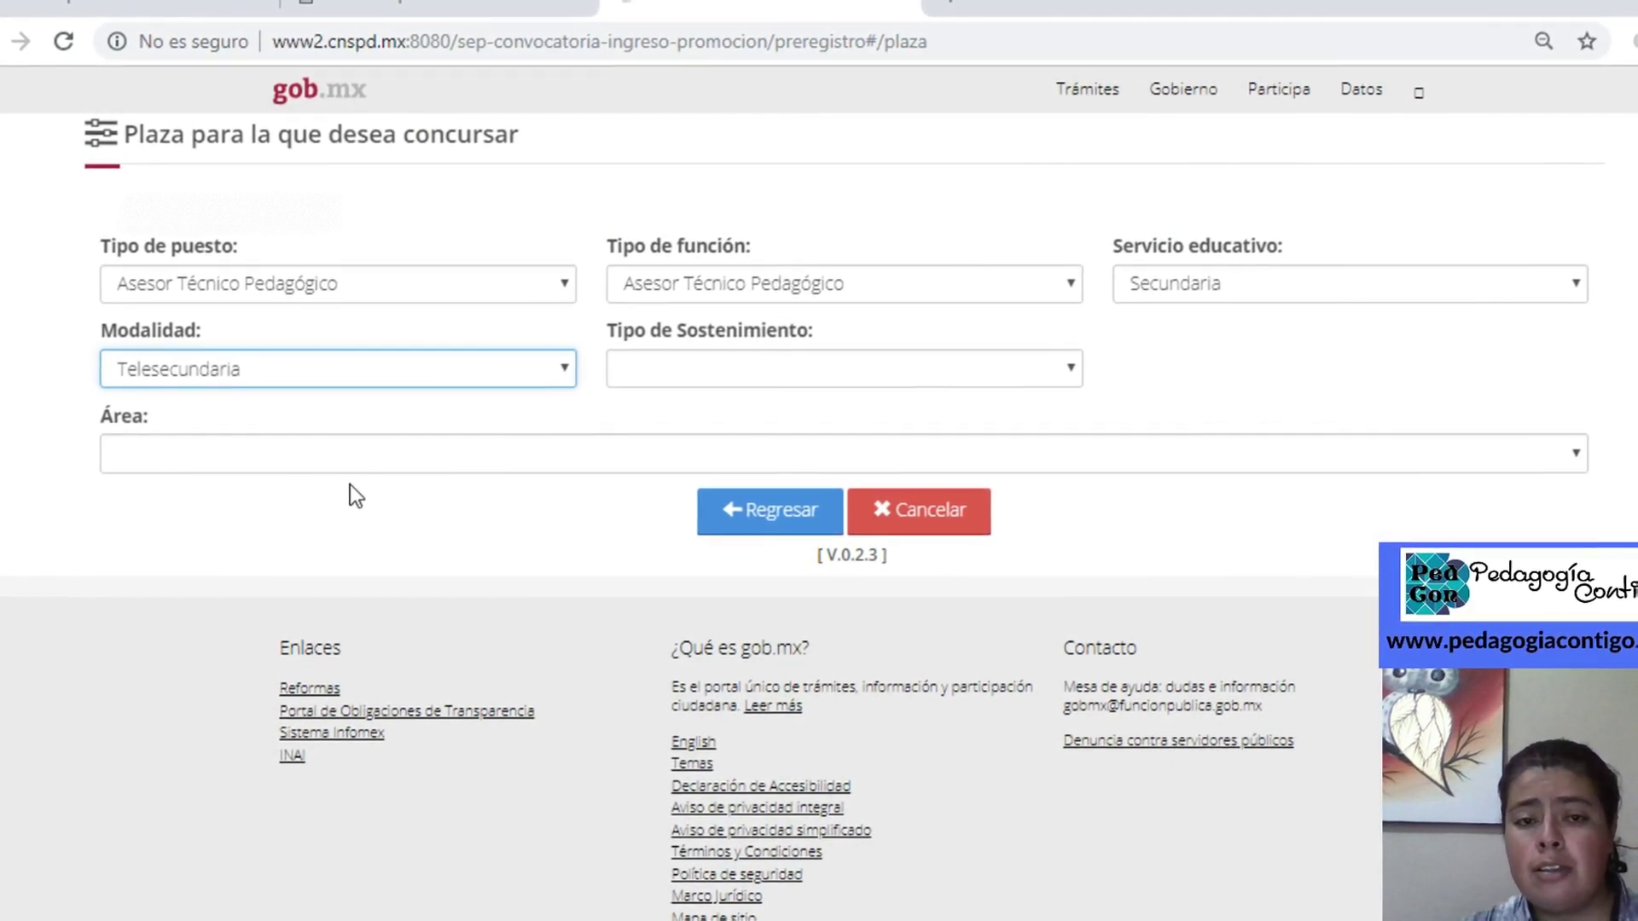
Choose Federal as Tipo de Sostenimiento and the Lenguaje Oral y Escrito área, acknowledge the required profile, and proceed to Sedes de registro
{"action": "left_click", "coordinate": [663, 370]}
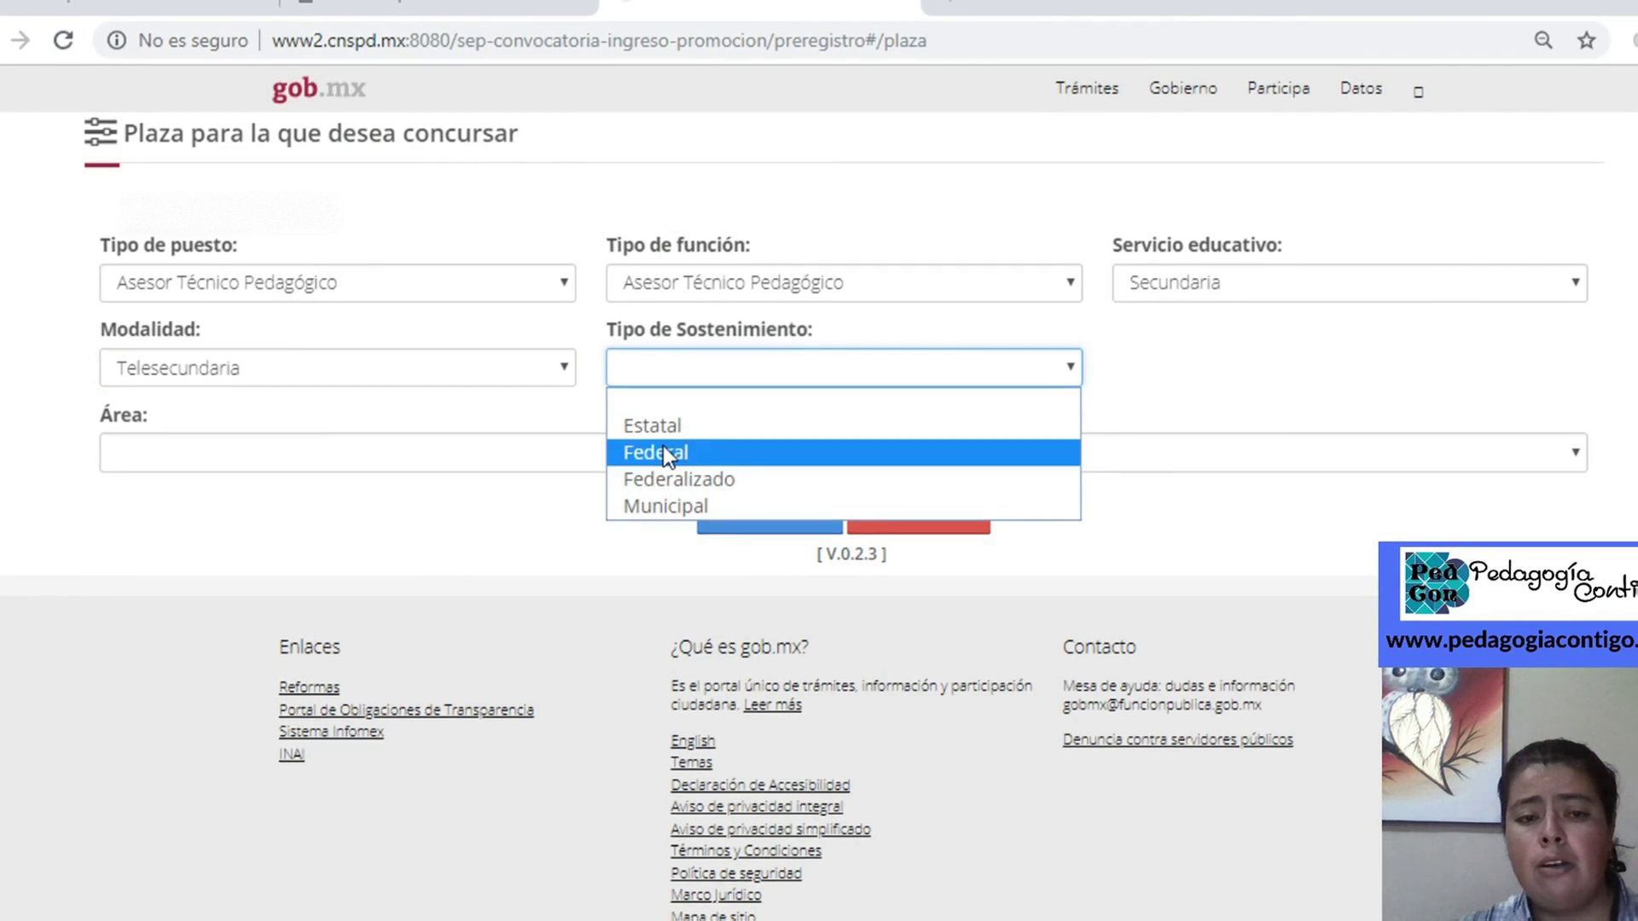
{"action": "left_click", "coordinate": [663, 452]}
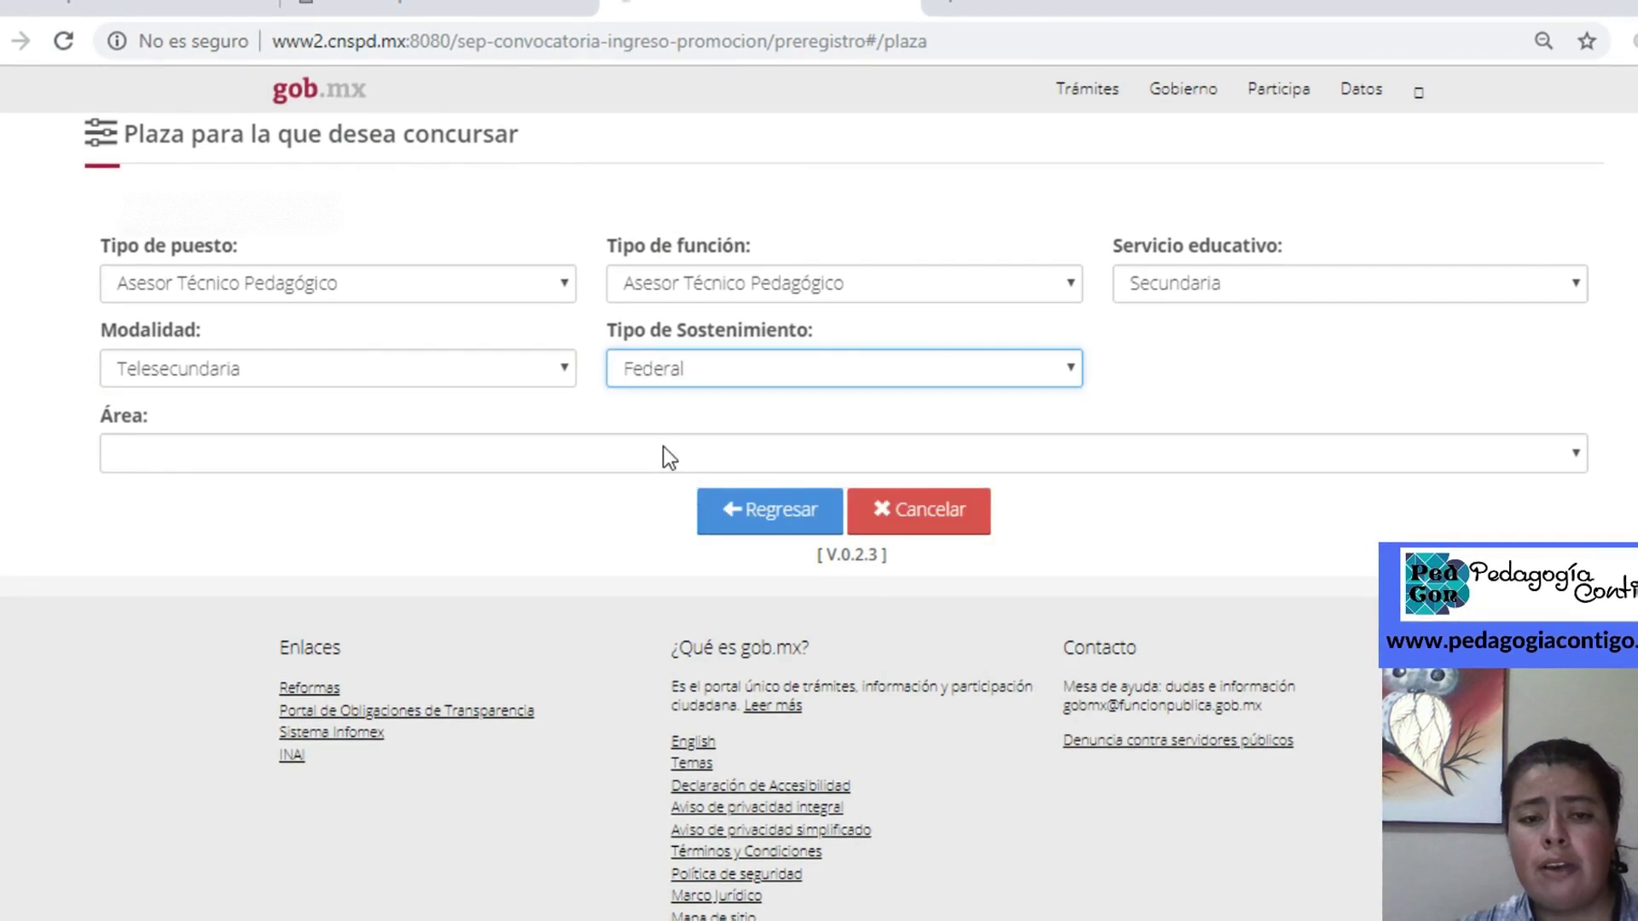
{"action": "left_click", "coordinate": [373, 452]}
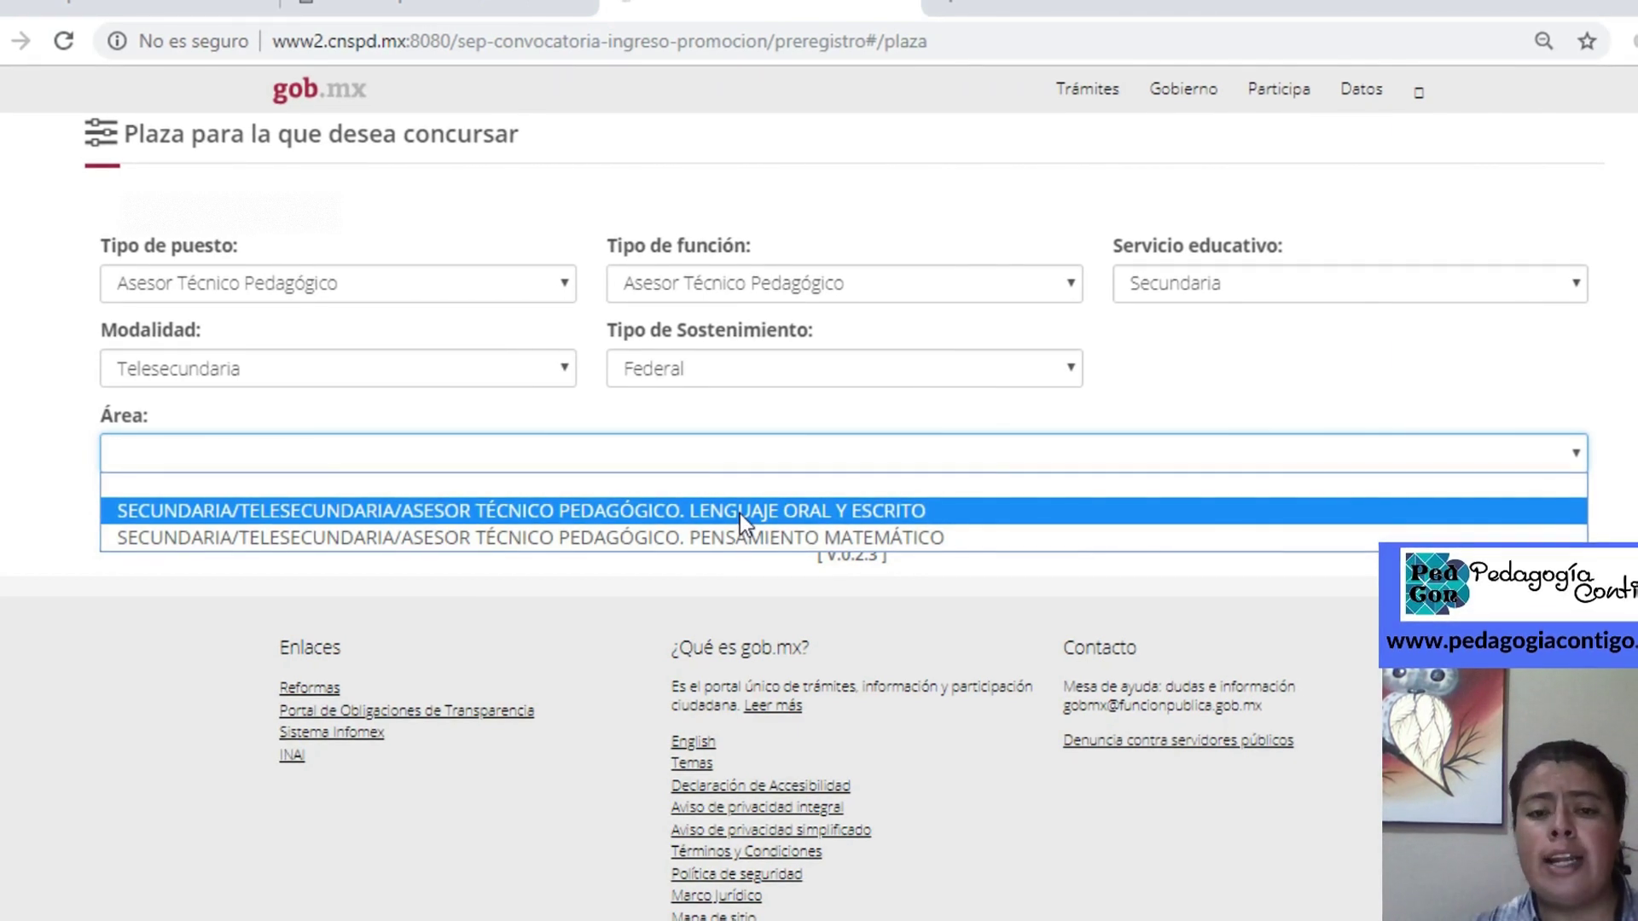
{"action": "left_click", "coordinate": [741, 512]}
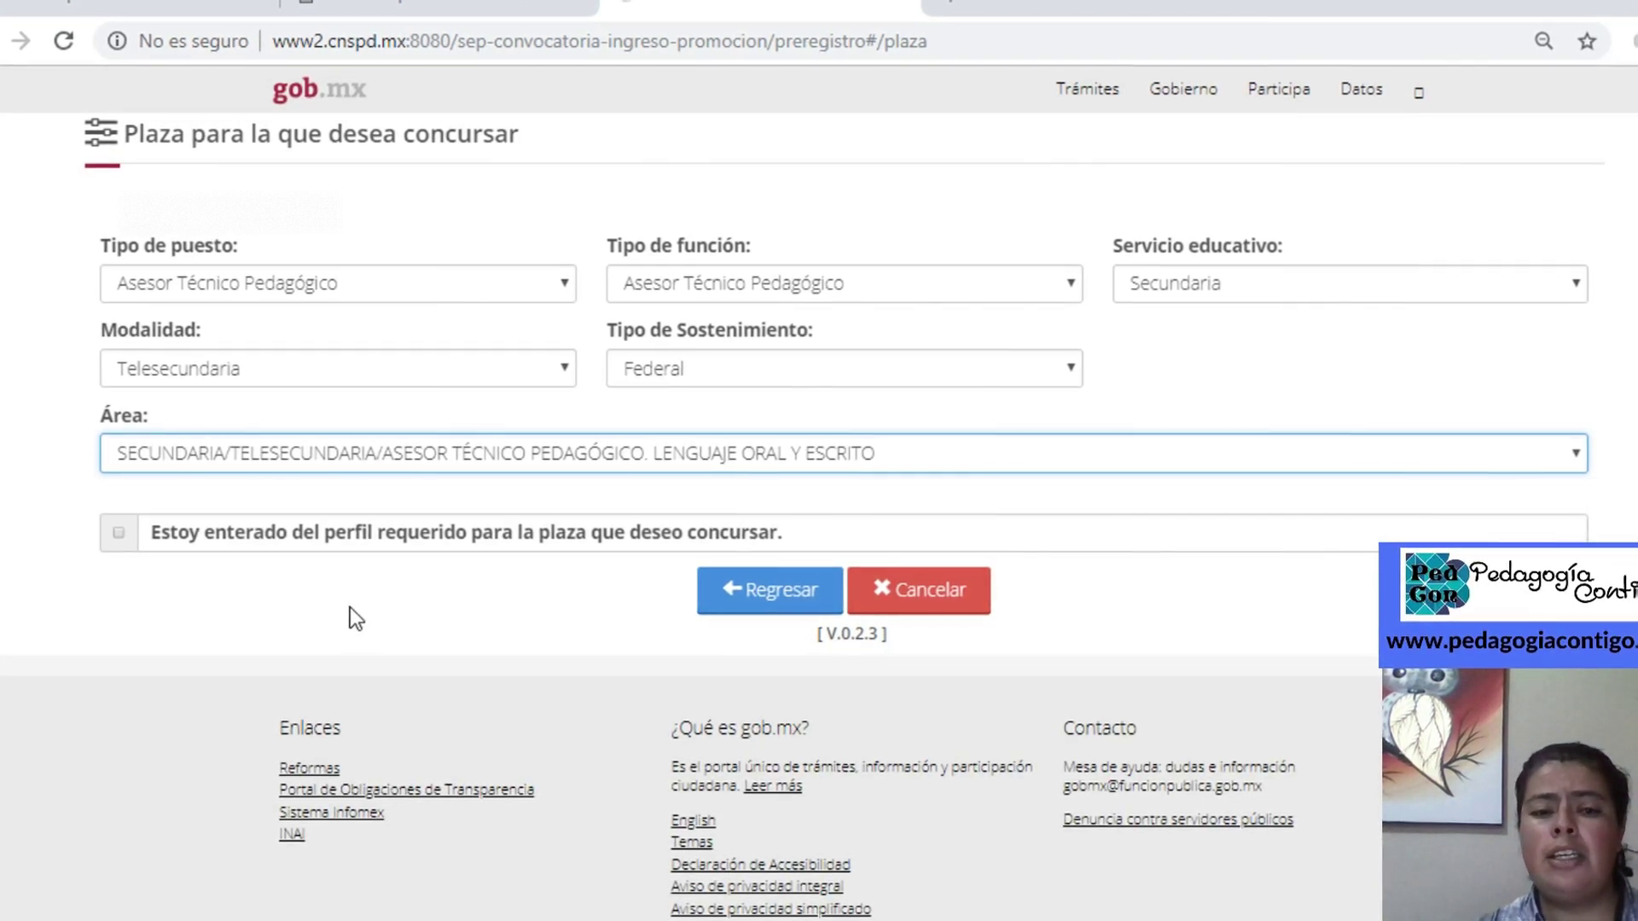
{"action": "left_click", "coordinate": [383, 536]}
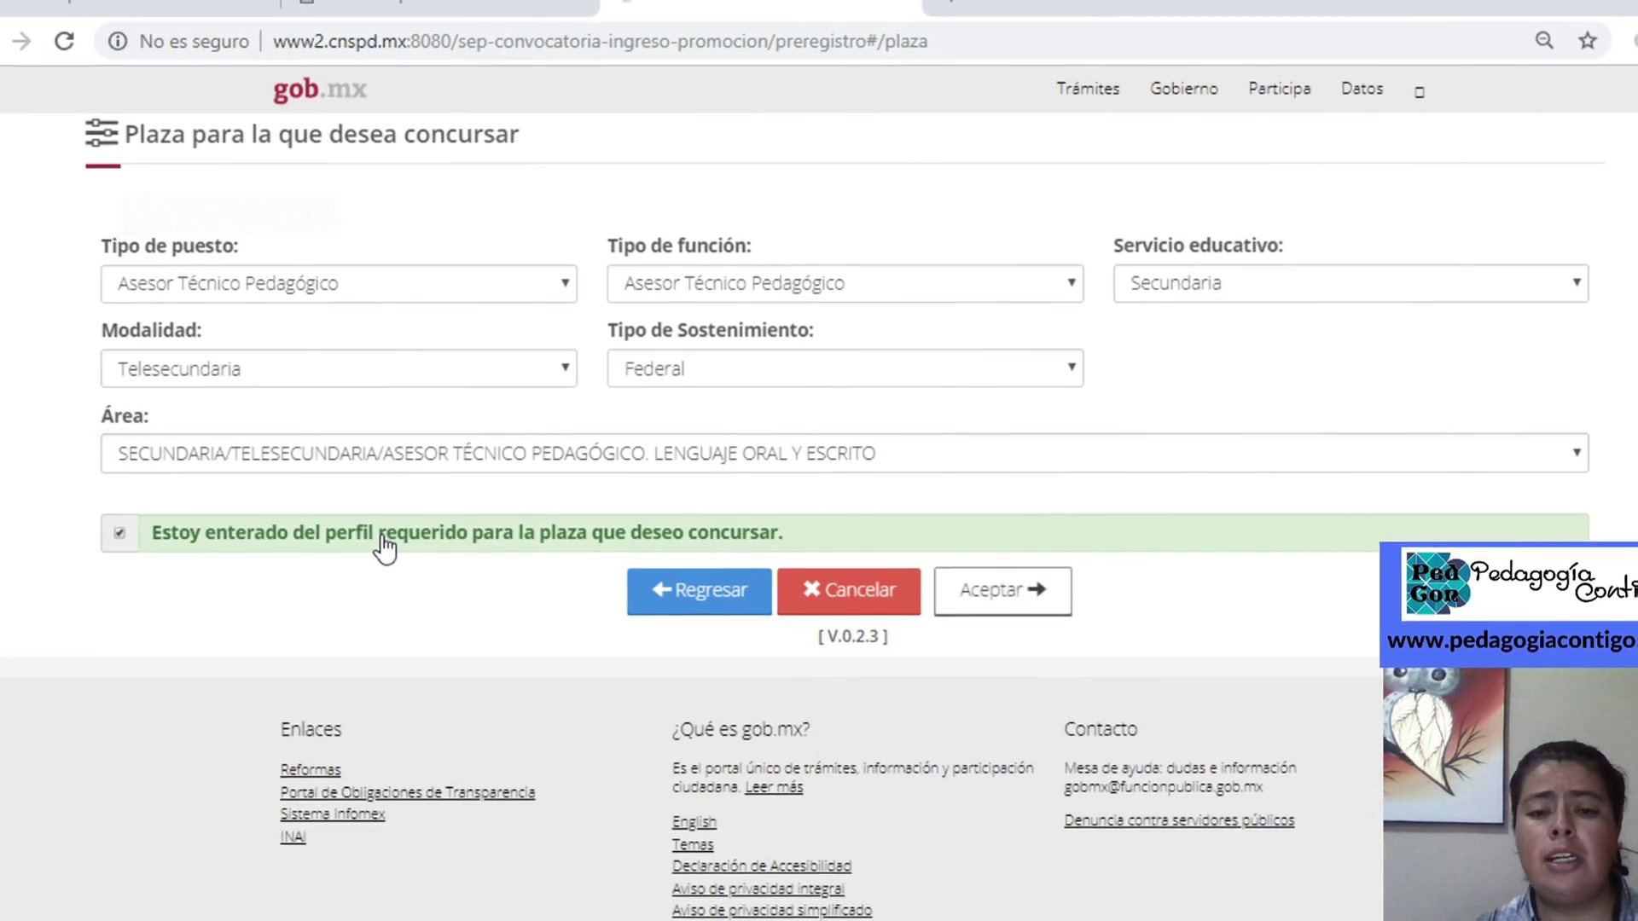
{"action": "left_click", "coordinate": [1020, 603]}
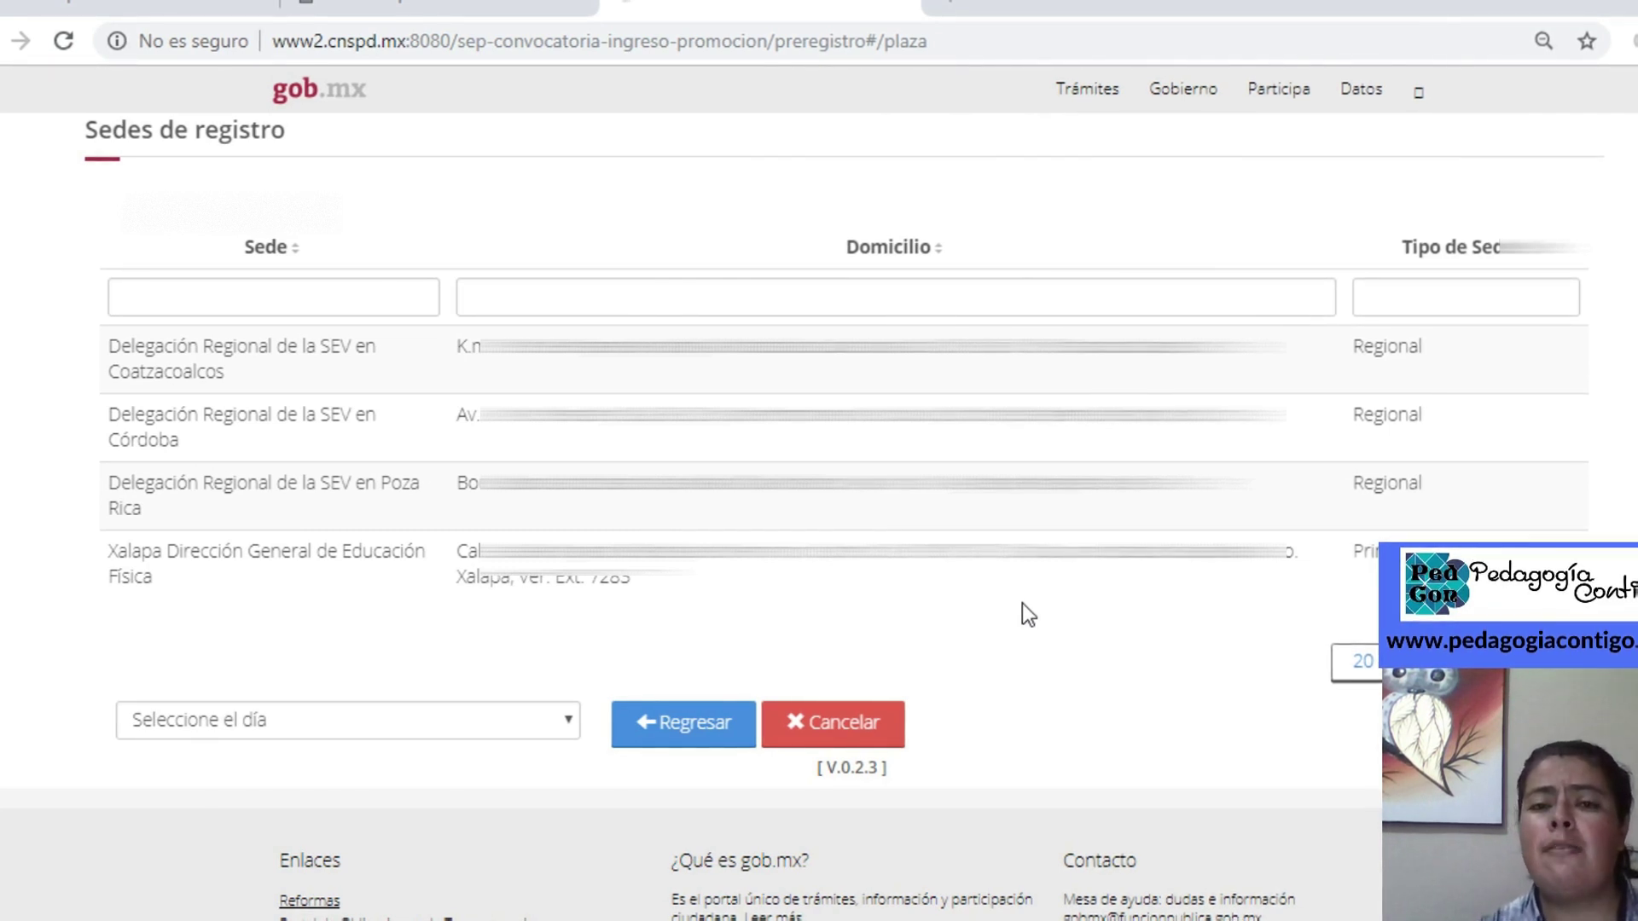
{"action": "left_click", "coordinate": [1032, 598]}
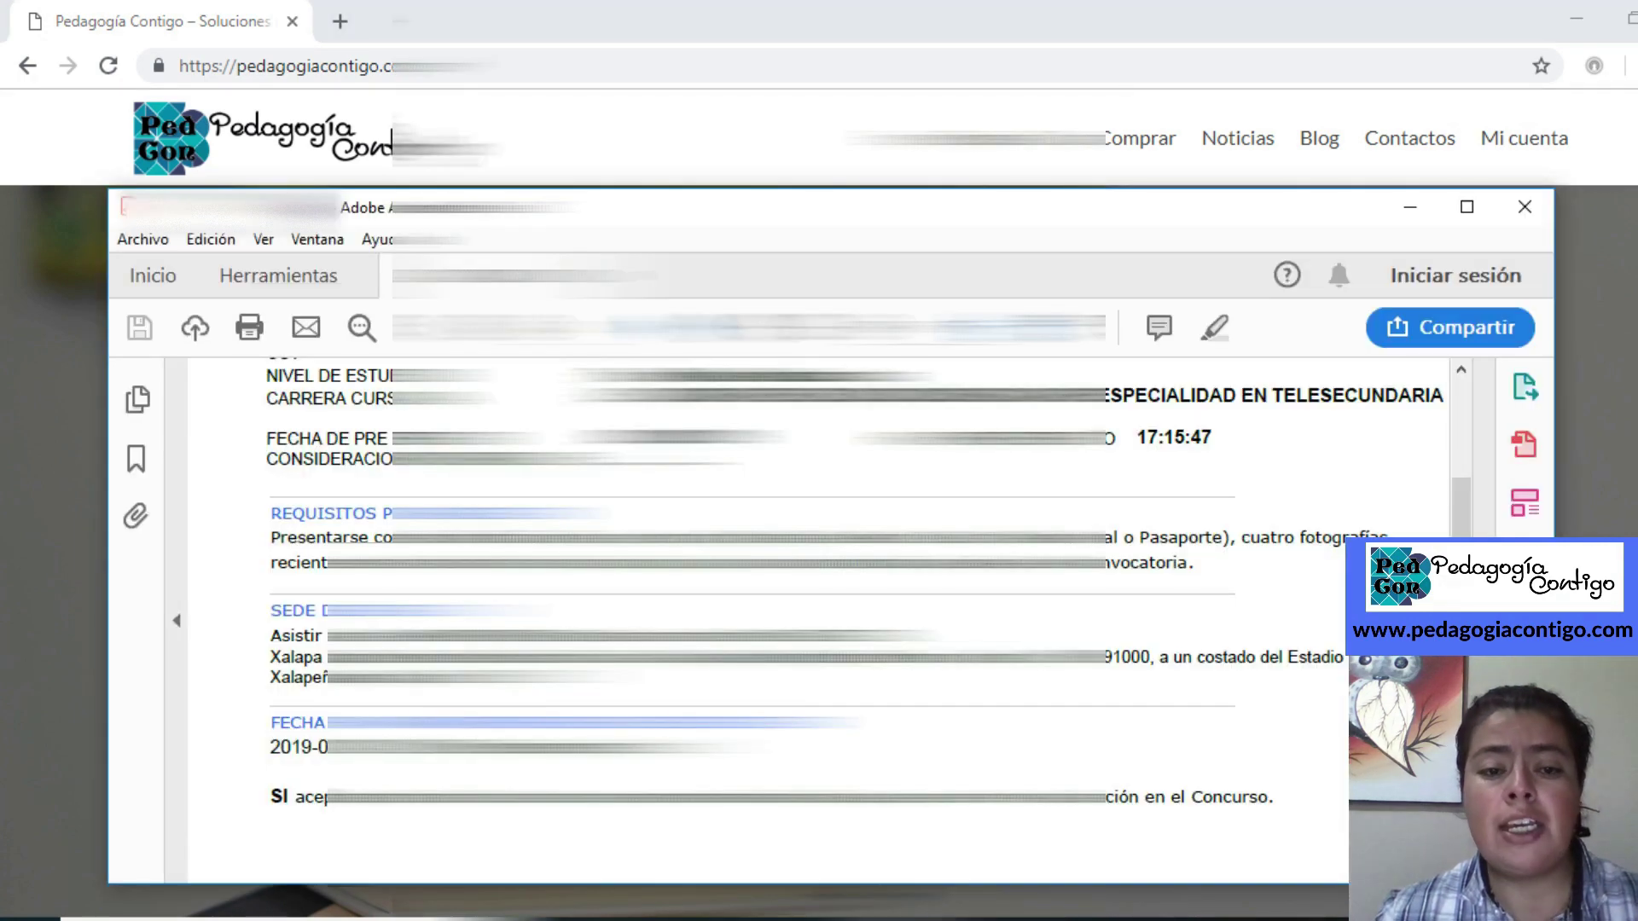
Review the pre-registration form PDF: applicant data, requirements, registration venue and date, declarations, and the current-function details on the second page
{"action": "left_click_drag", "start_coordinate": [1460, 507], "coordinate": [1460, 417]}
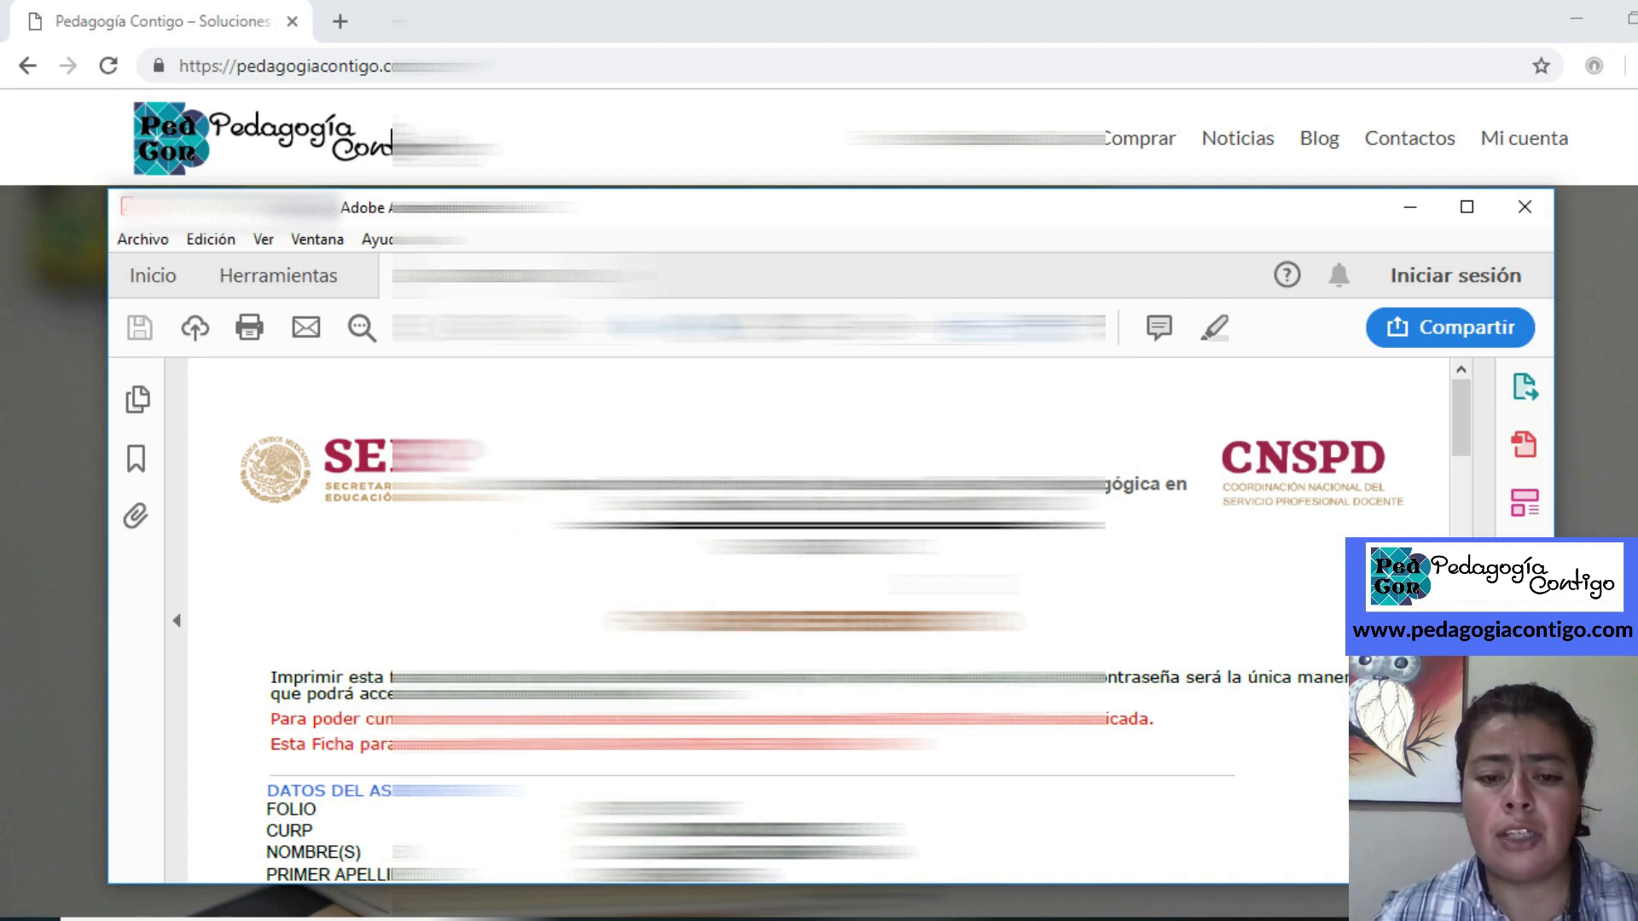
{"action": "scroll", "coordinate": [819, 623], "scroll_direction": "down", "scroll_amount": 5}
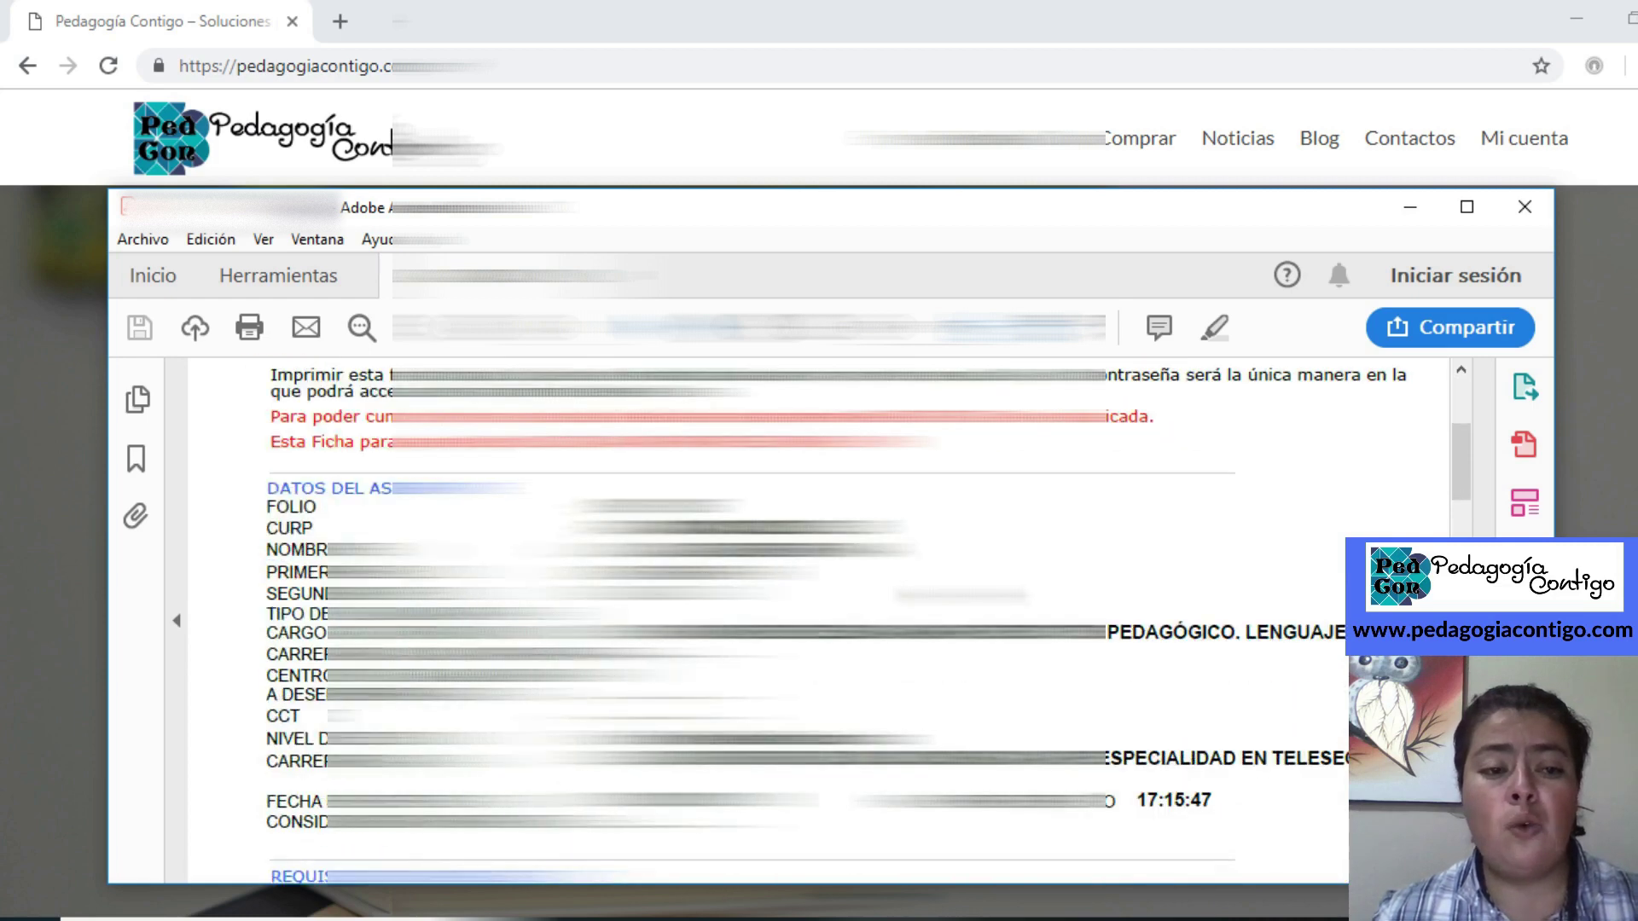
{"action": "scroll", "coordinate": [819, 623], "scroll_direction": "down", "scroll_amount": 7}
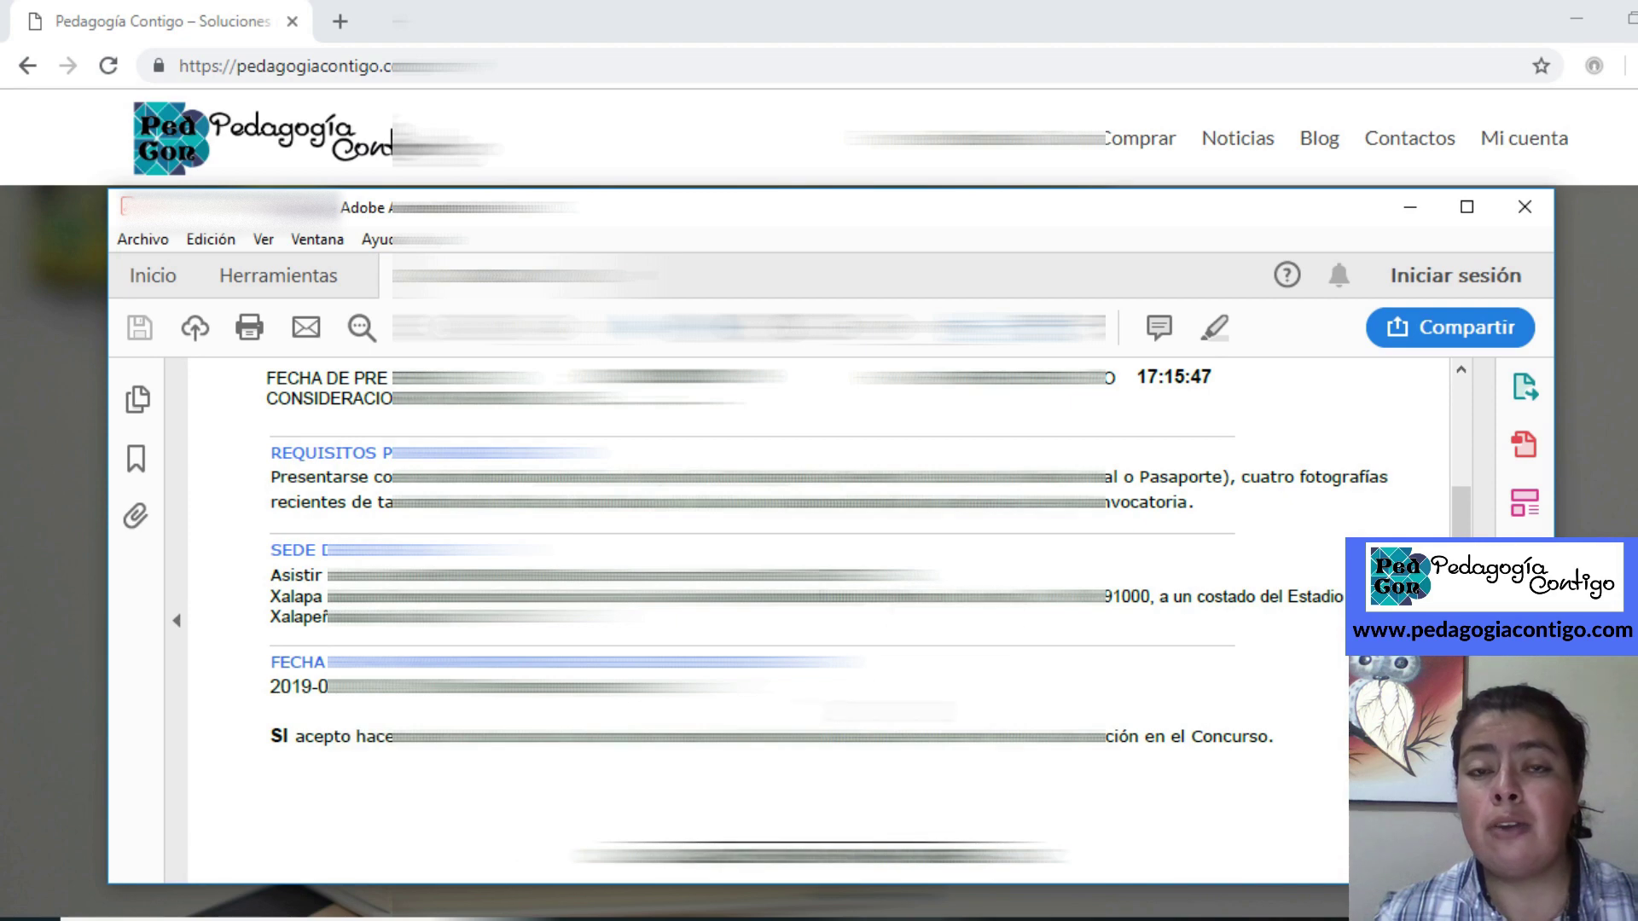
{"action": "scroll", "coordinate": [768, 597], "scroll_direction": "down", "scroll_amount": 1}
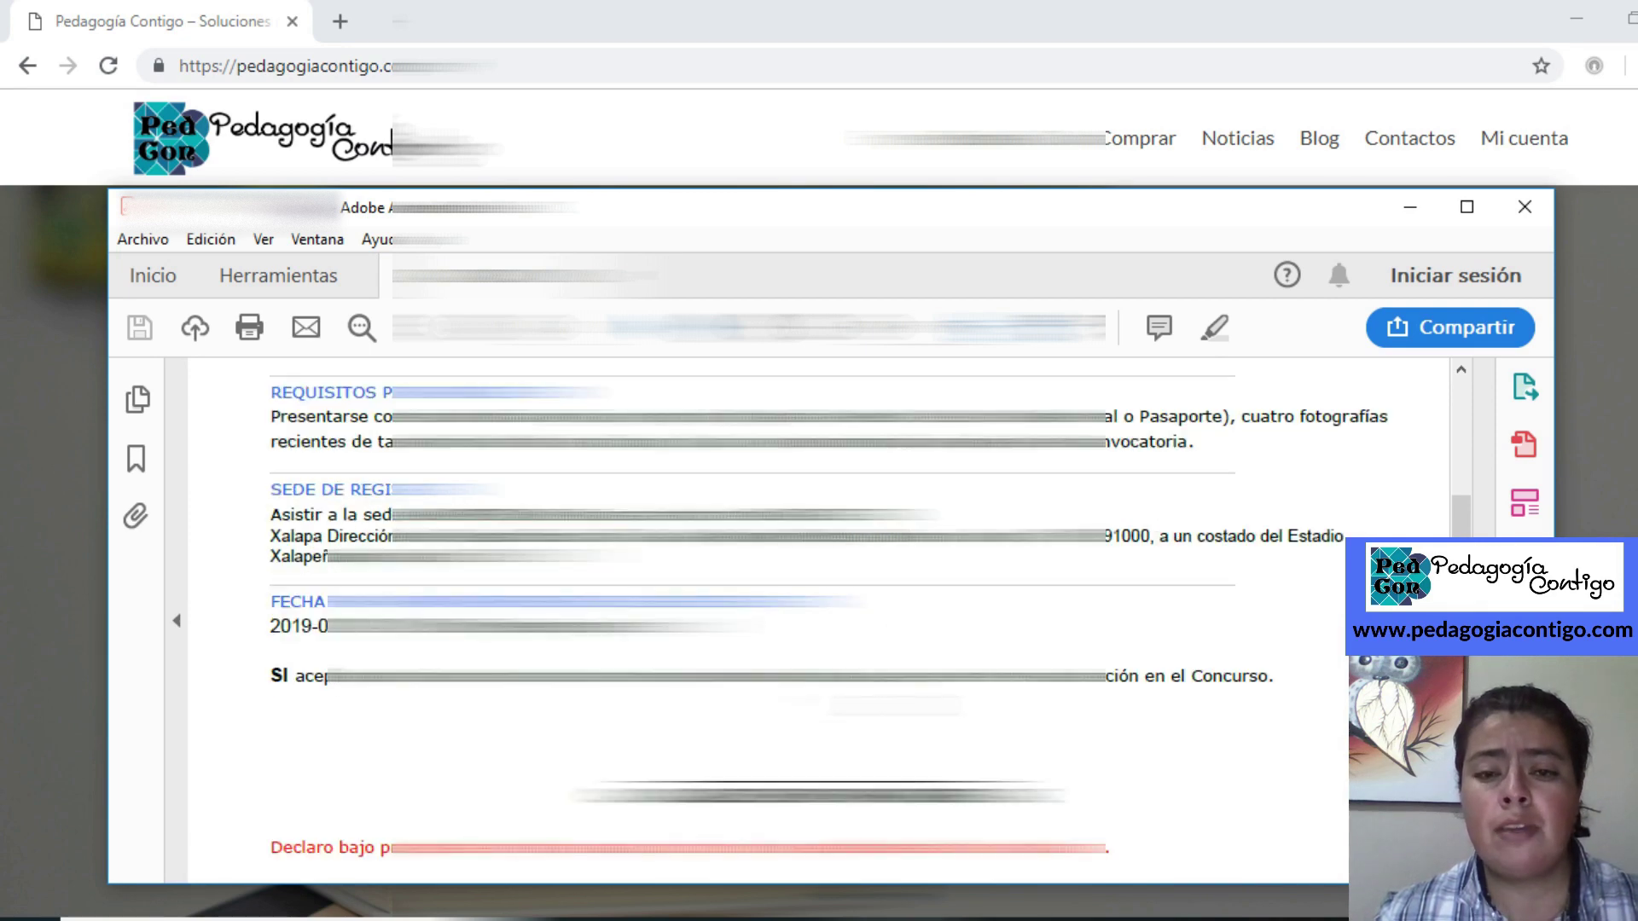
{"action": "scroll", "coordinate": [767, 597], "scroll_direction": "down", "scroll_amount": 5}
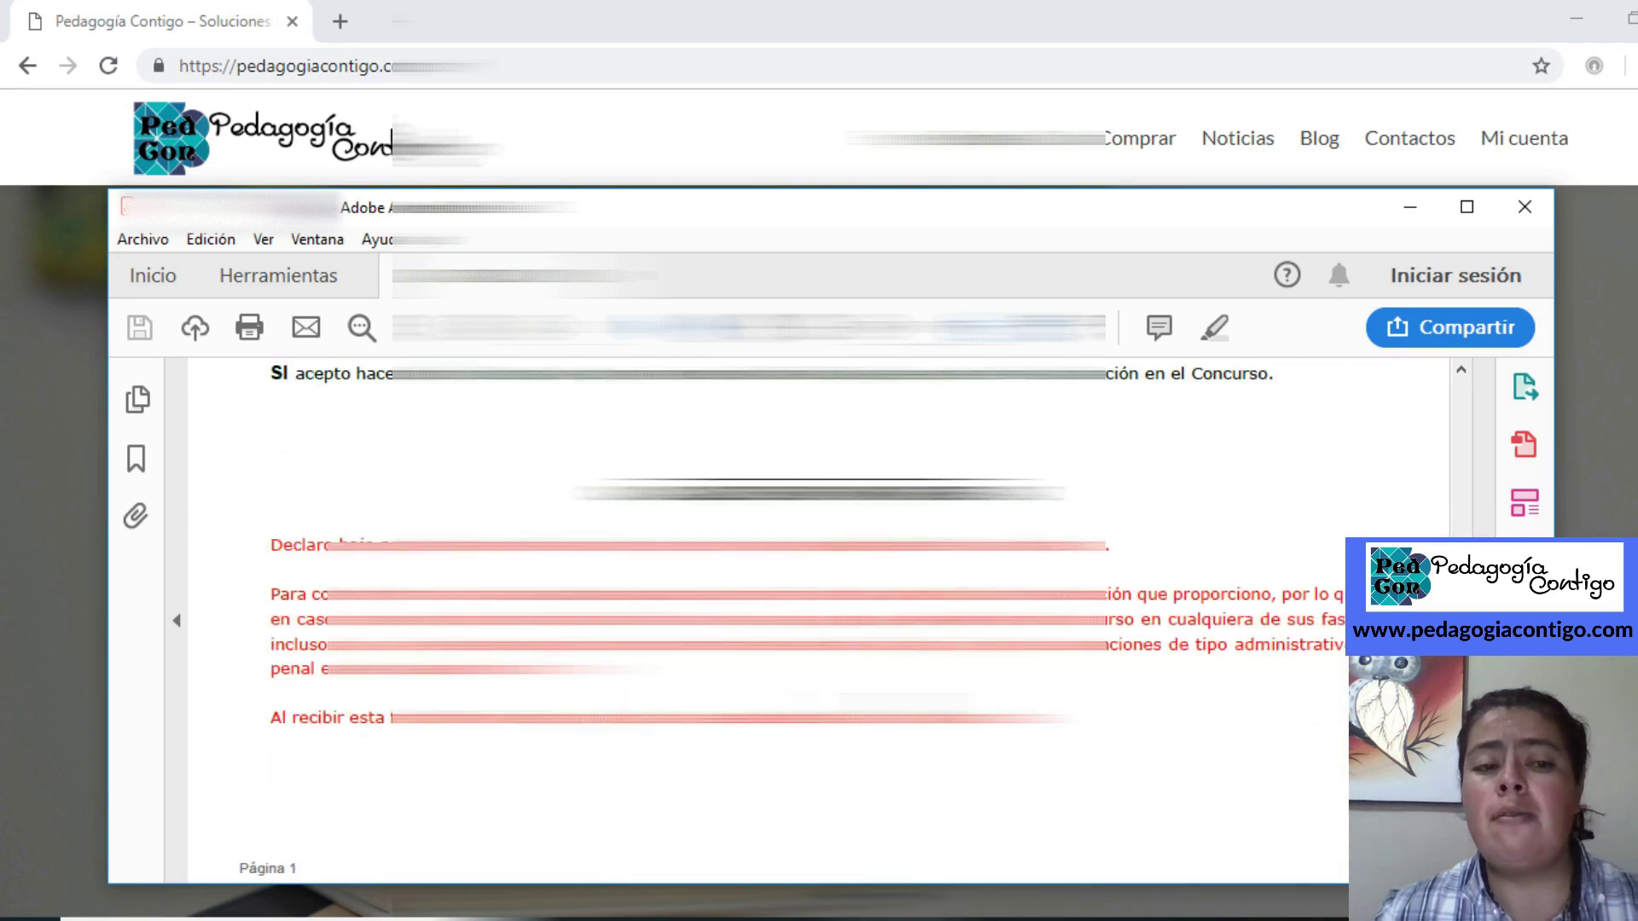
{"action": "scroll", "coordinate": [768, 597], "scroll_direction": "down", "scroll_amount": 8}
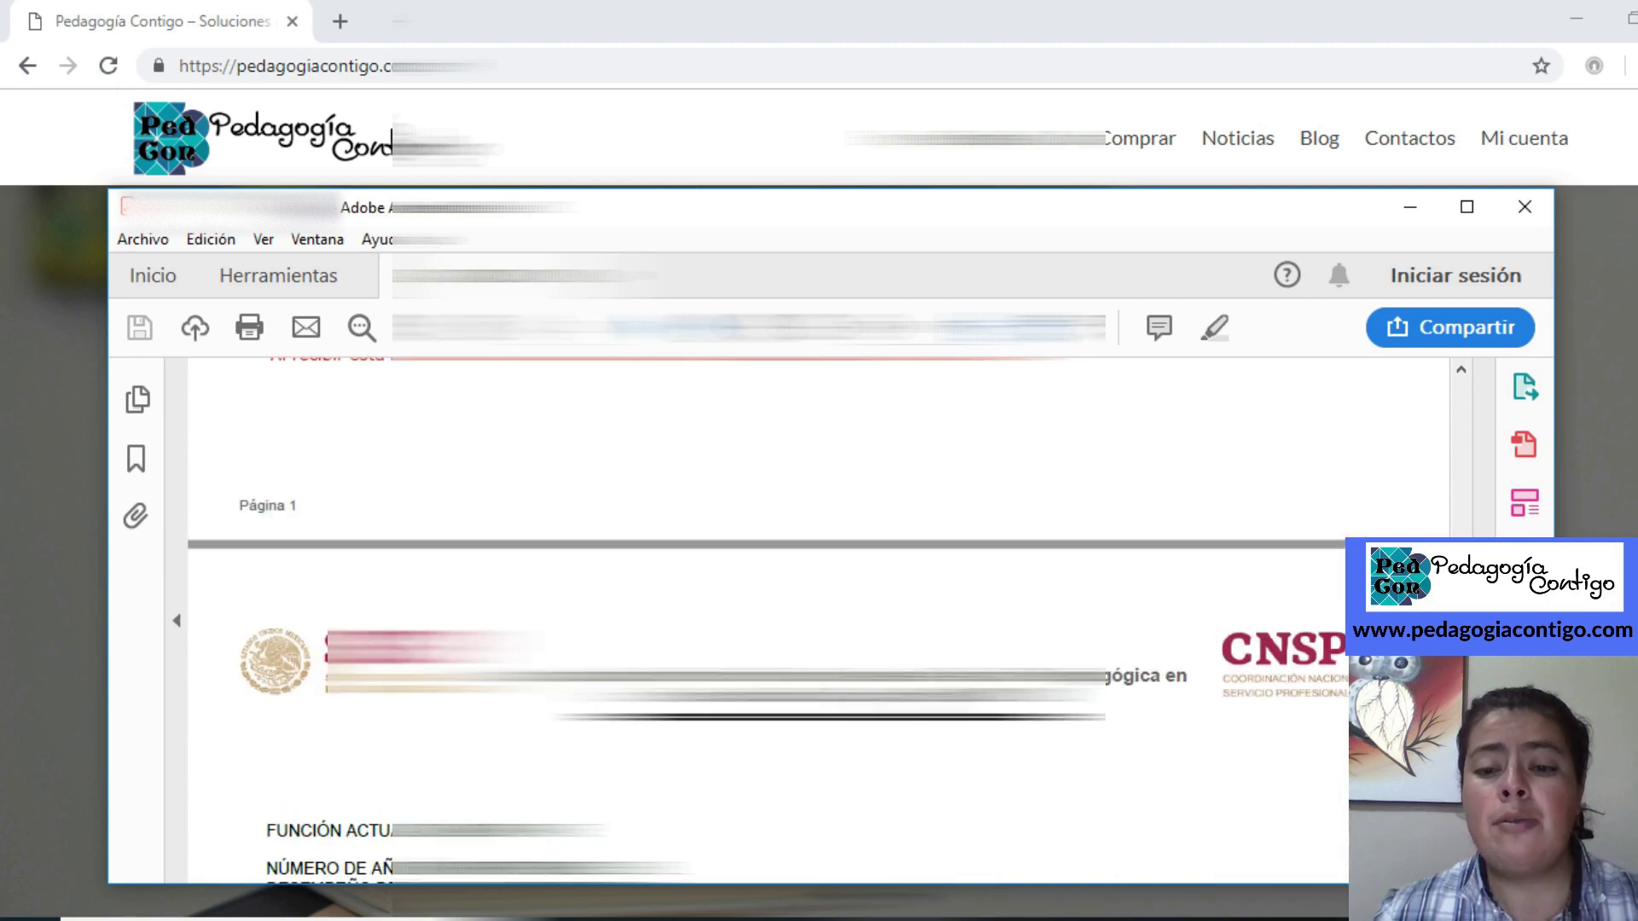
{"action": "scroll", "coordinate": [768, 597], "scroll_direction": "down", "scroll_amount": 6}
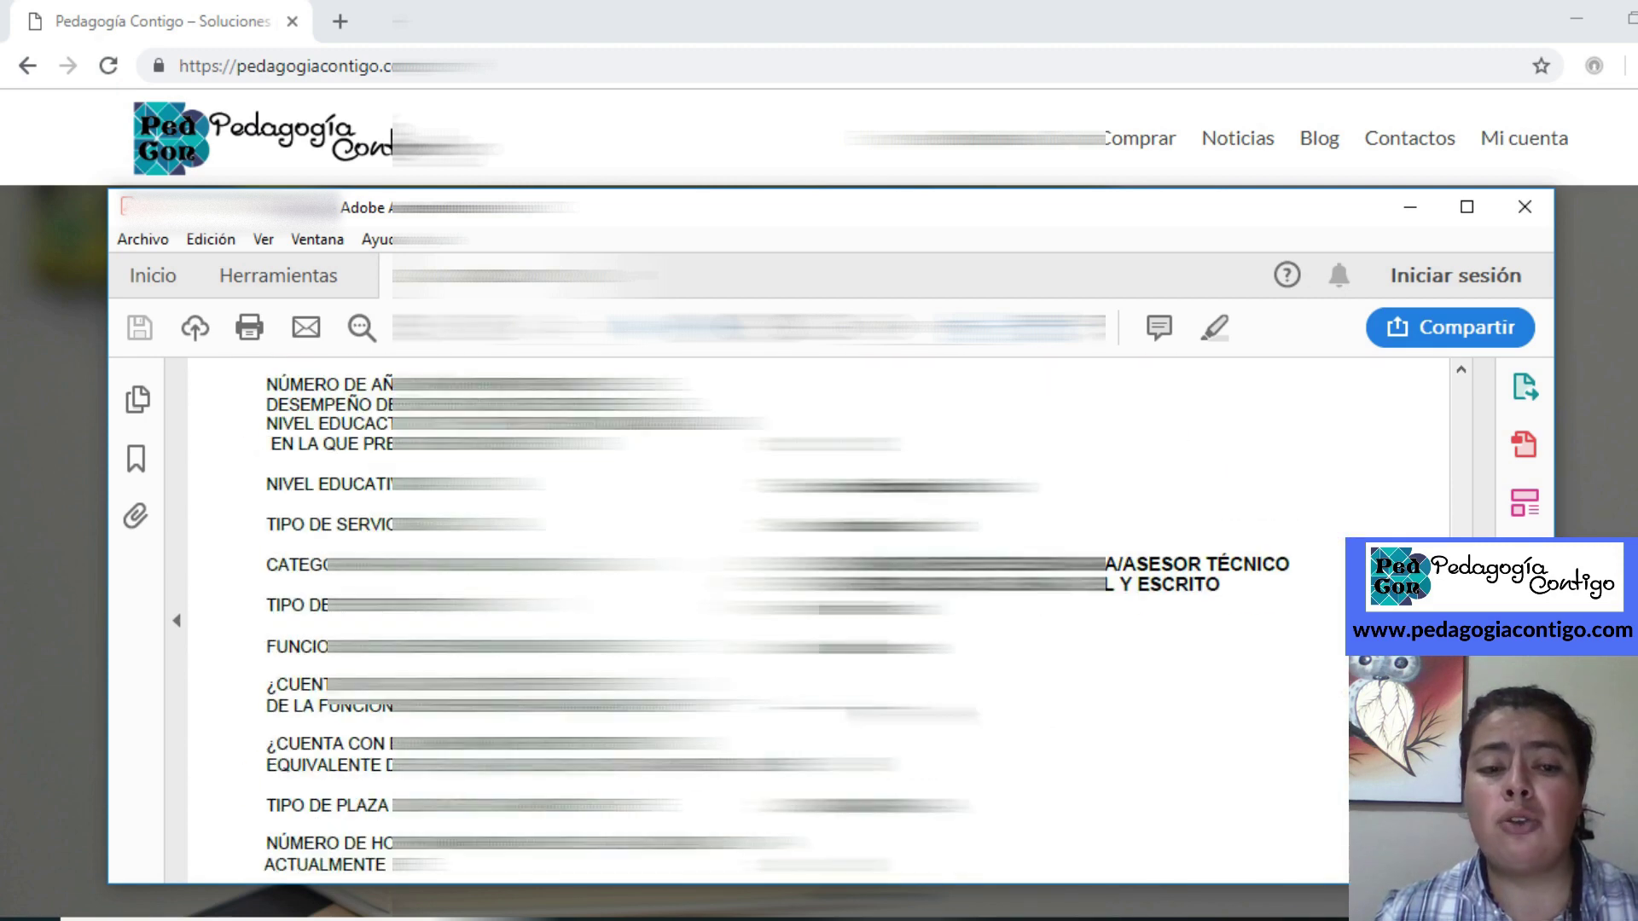
{"action": "scroll", "coordinate": [767, 597], "scroll_direction": "down", "scroll_amount": 3}
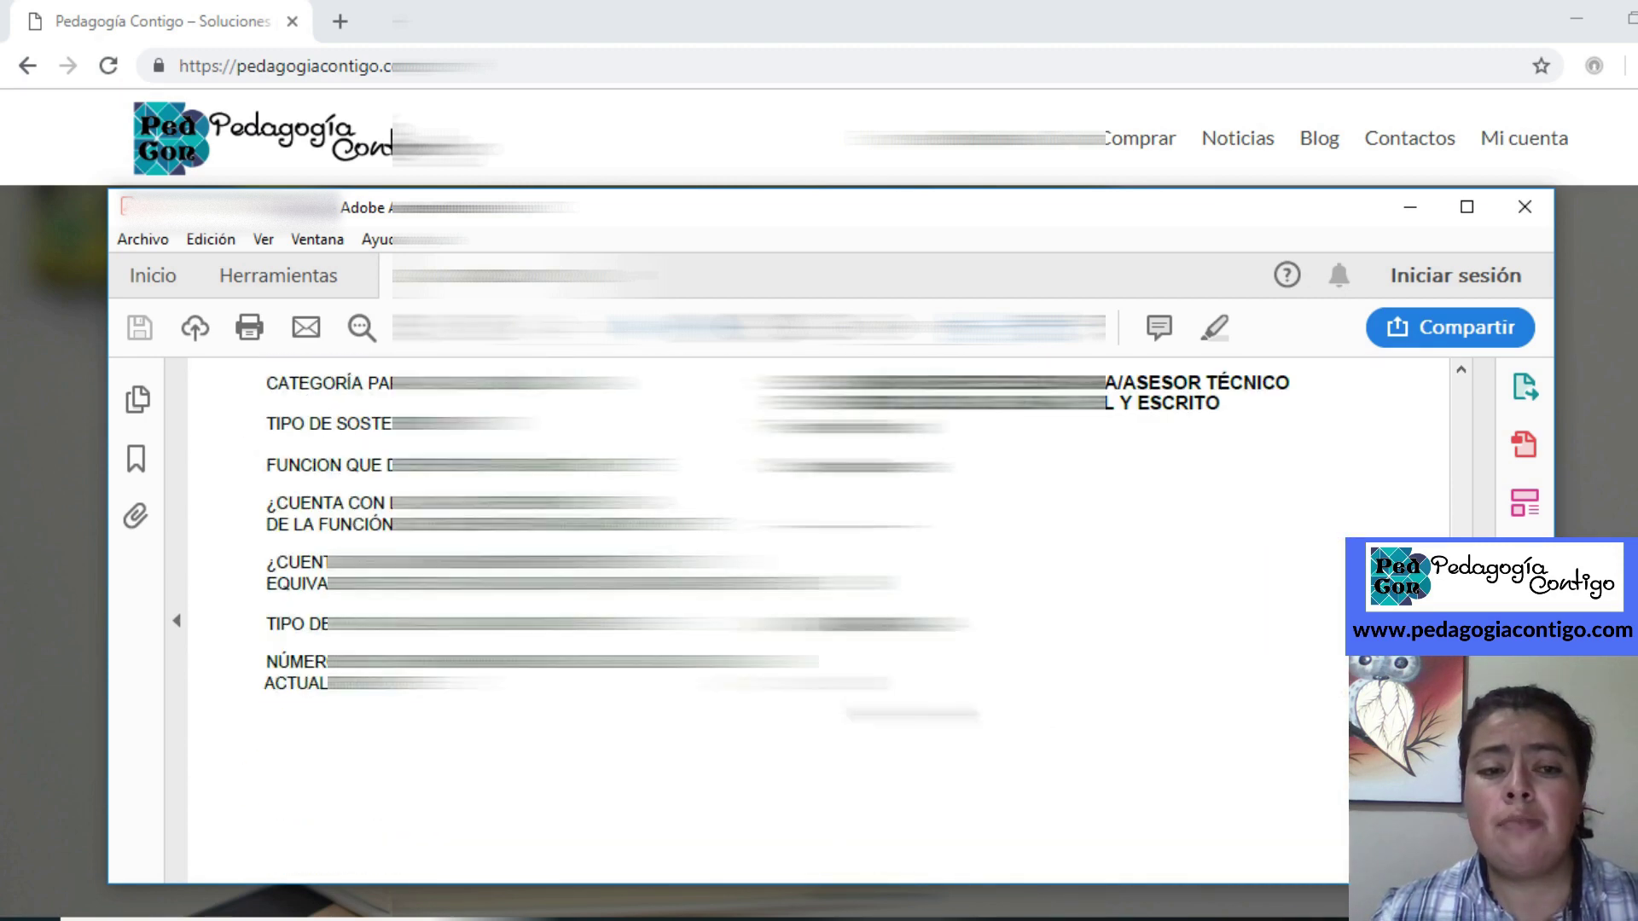
{"action": "scroll", "coordinate": [768, 598], "scroll_direction": "down", "scroll_amount": 6}
{"action": "scroll", "coordinate": [767, 597], "scroll_direction": "up", "scroll_amount": 15}
{"action": "scroll", "coordinate": [768, 597], "scroll_direction": "up", "scroll_amount": 15}
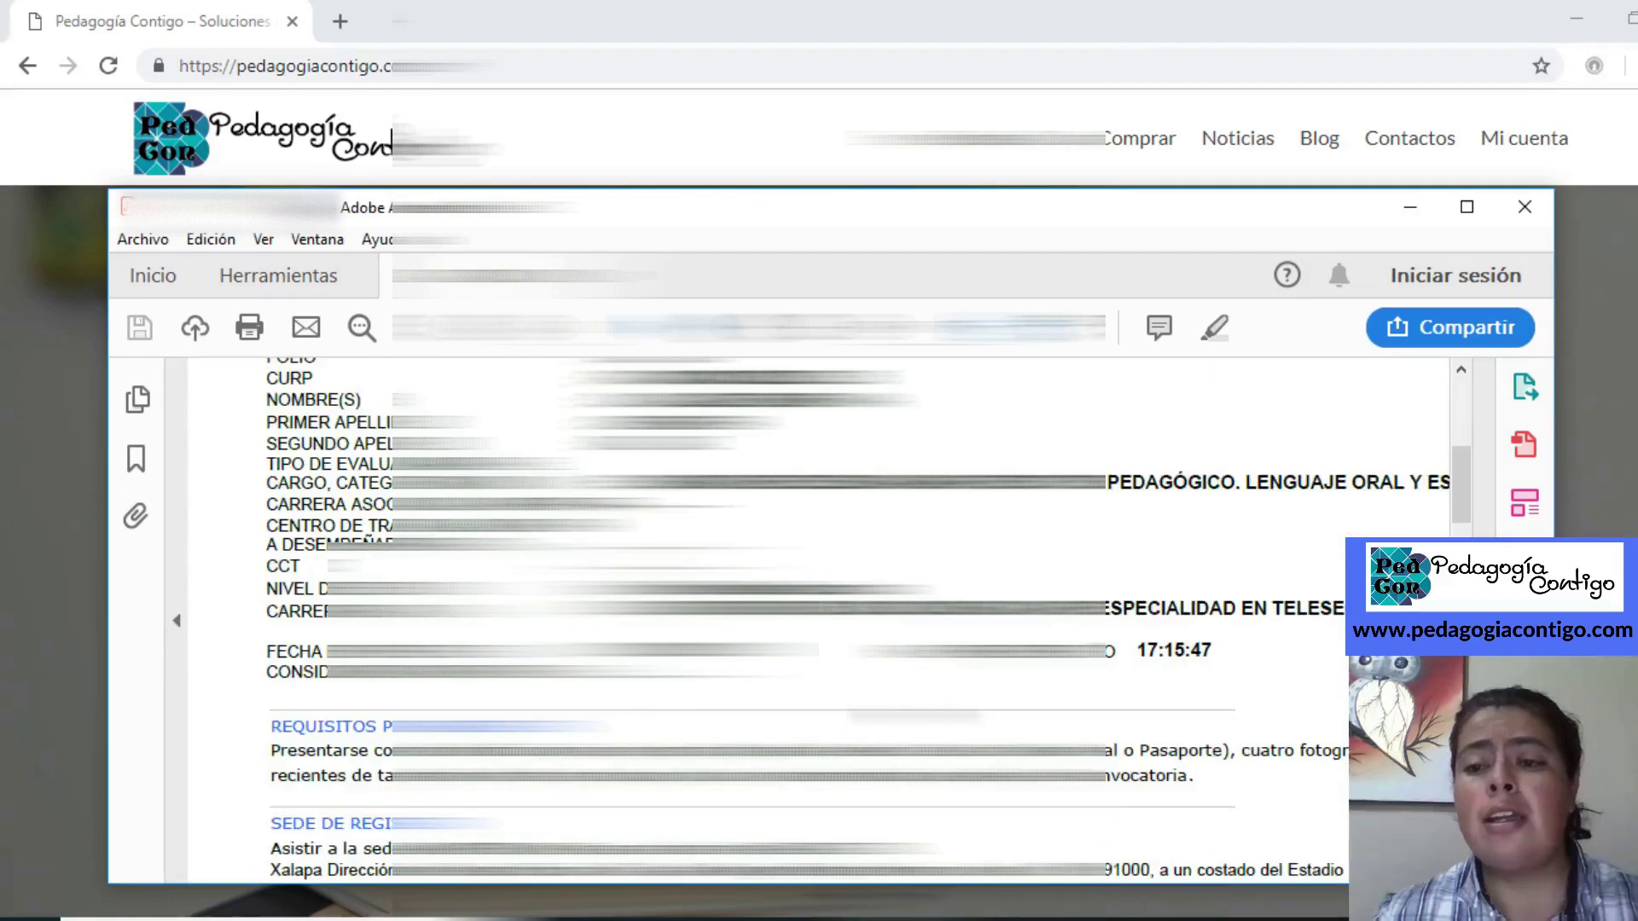
{"action": "scroll", "coordinate": [768, 597], "scroll_direction": "up", "scroll_amount": 5}
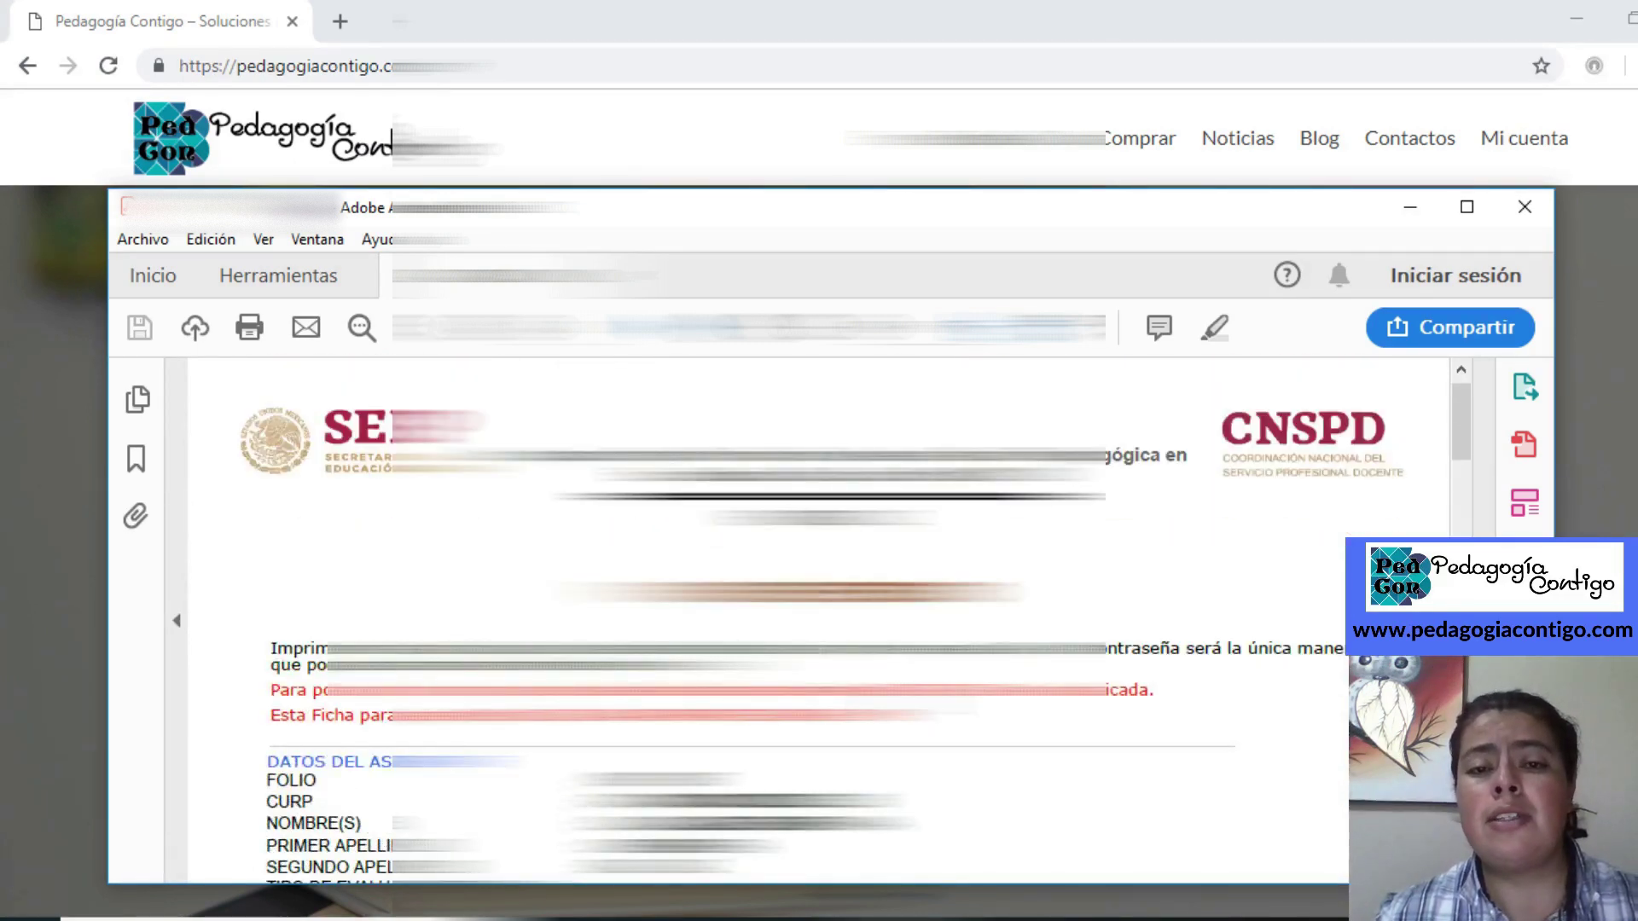